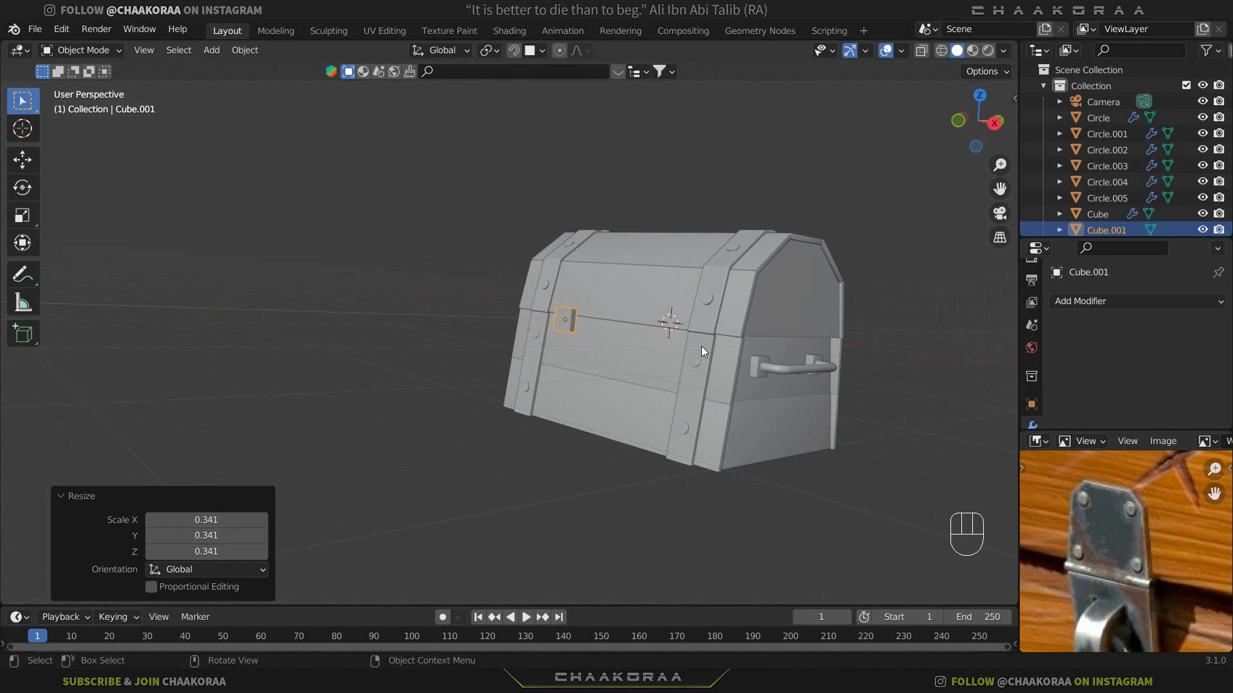
Examine the small cube on the chest front against the metal hasp in the reference image
key("KP_1")
scroll(522, 306, "up", 7)
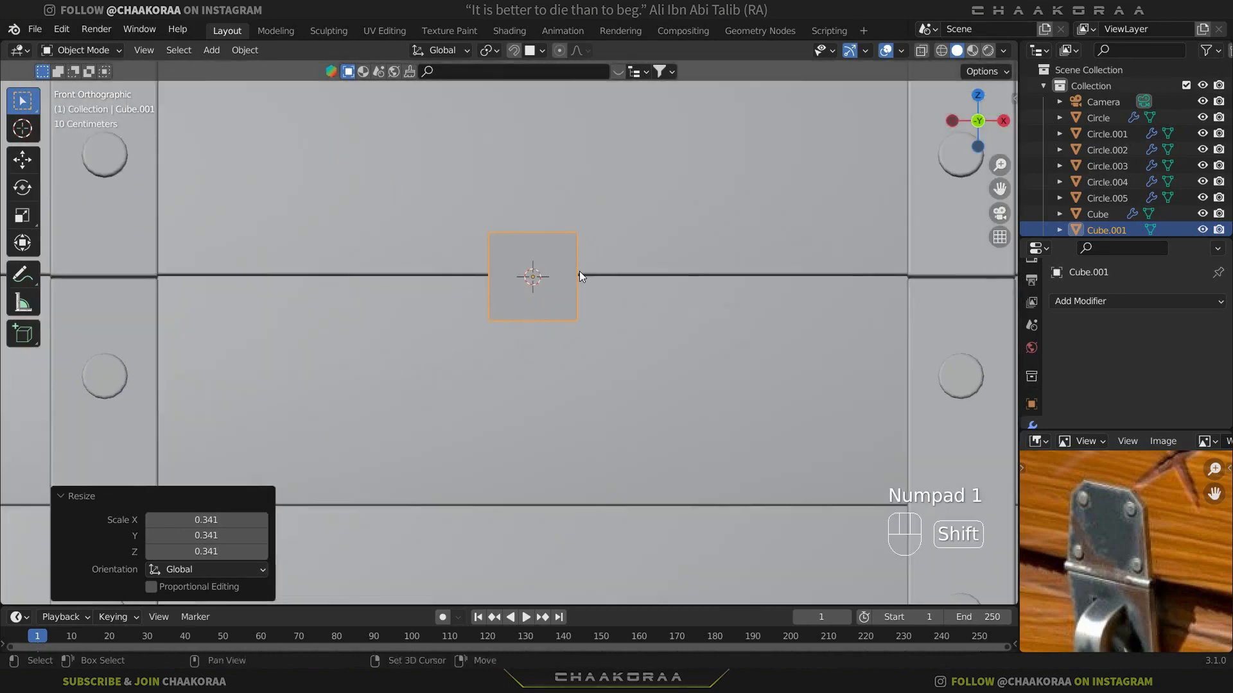
middle_click_drag(579, 271, 514, 368, "shift")
scroll(580, 372, "down", 5)
scroll(546, 367, "up", 5)
key("Tab")
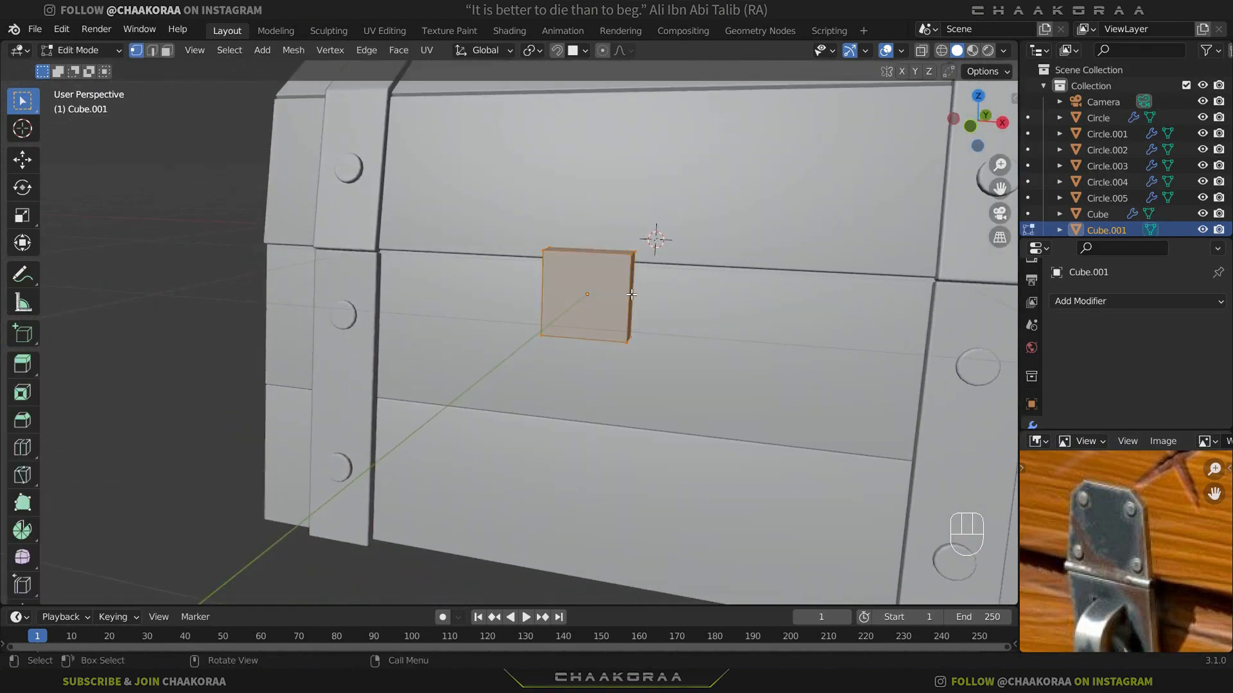
scroll(1134, 514, "up", 3)
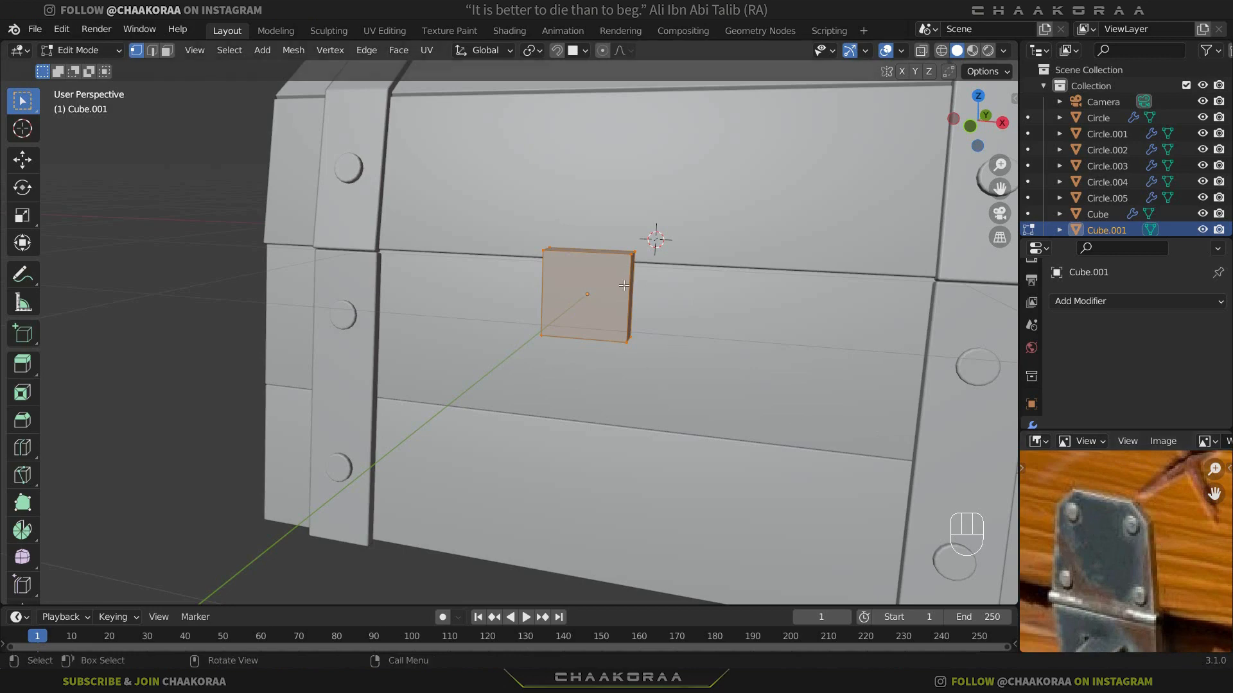
scroll(624, 285, "up", 2)
middle_click_drag(624, 285, 600, 307)
middle_click_drag(773, 206, 718, 259, "shift")
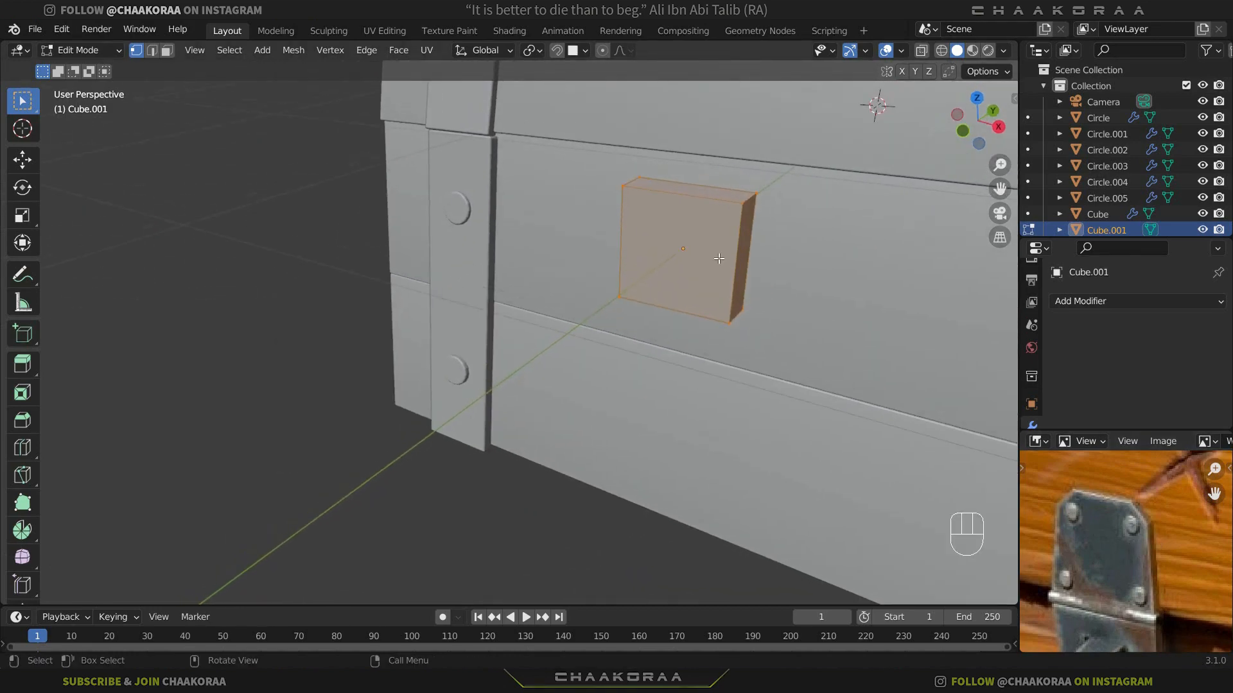
Apply the scale of the small cube on the chest front in Object Mode
key("Tab")
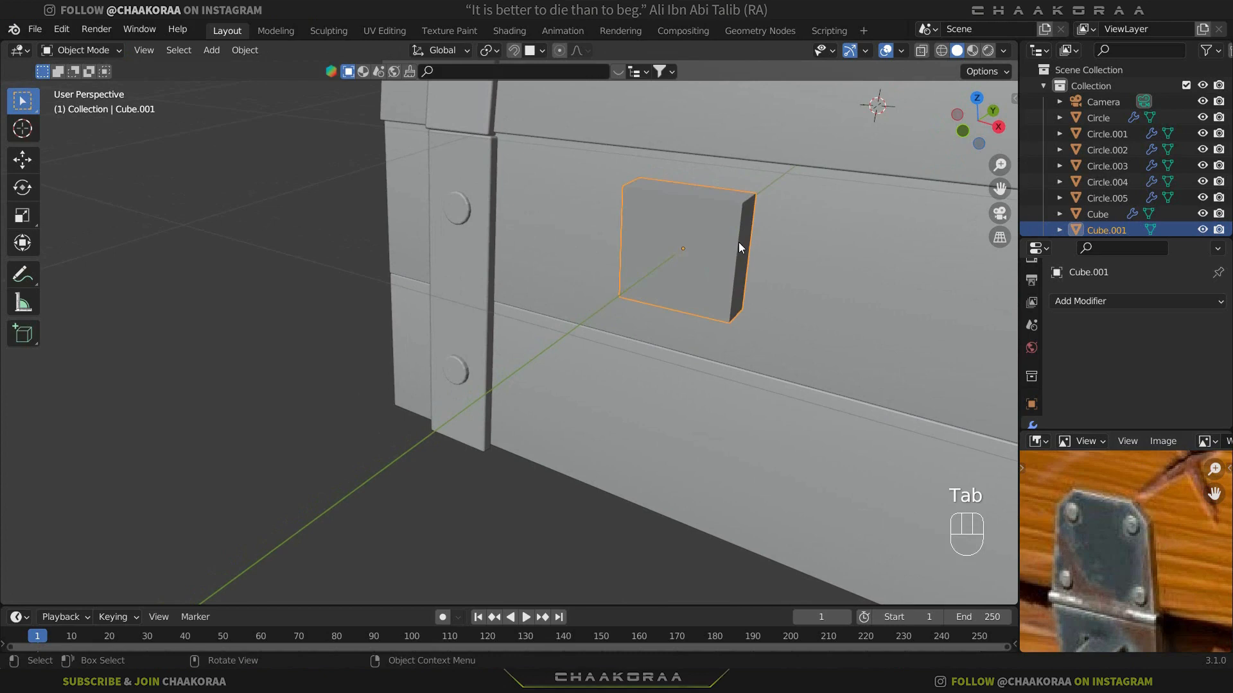
key("ctrl+a")
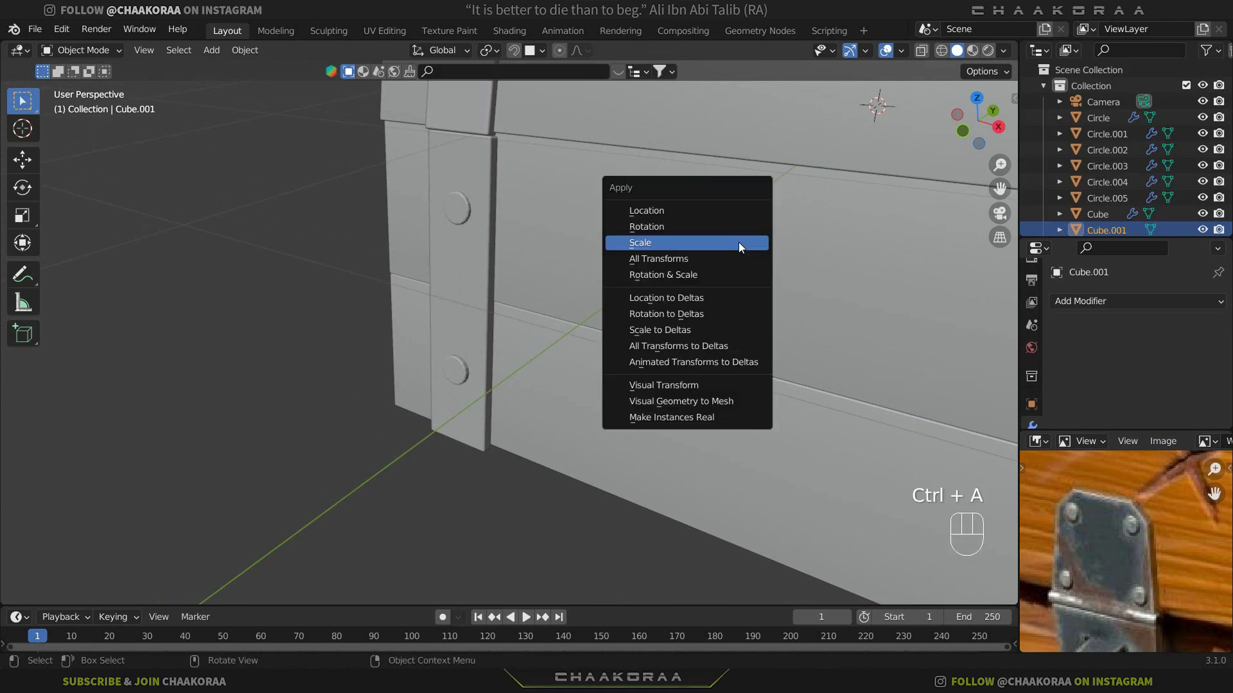
left_click(672, 245)
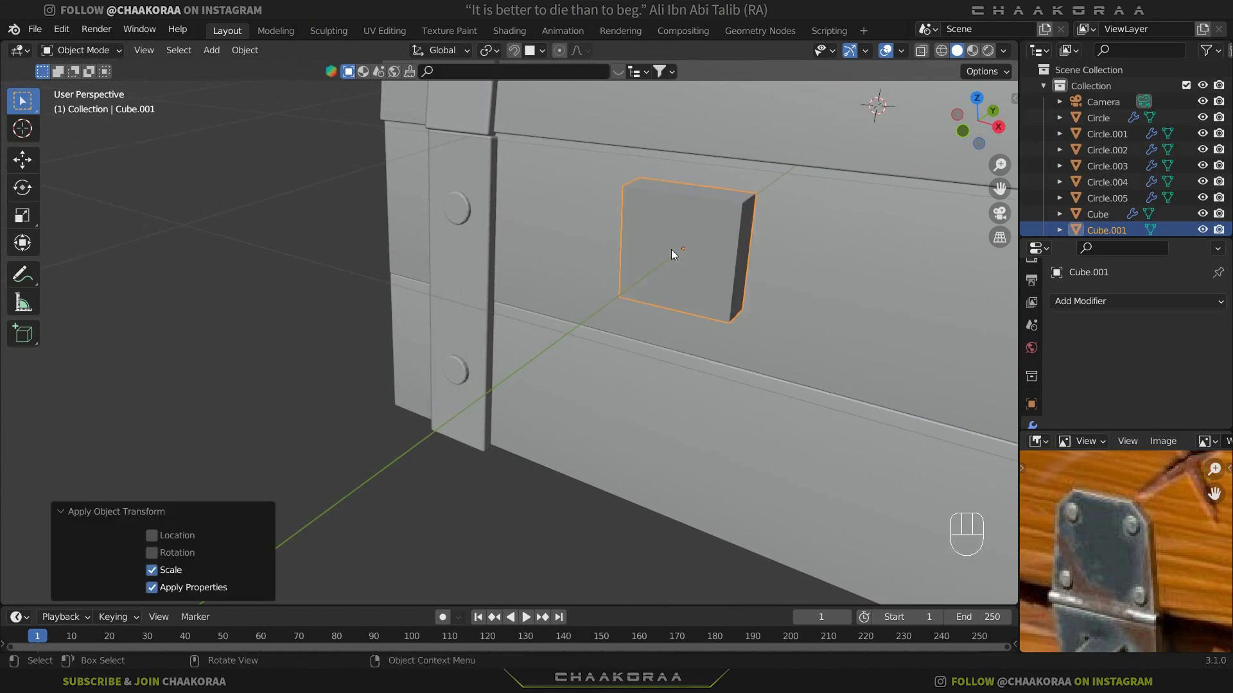
Enable X-ray in Edit Mode and select the cube's upper corner vertices, front and back, from the front view
middle_click_drag(699, 251, 619, 286, "shift")
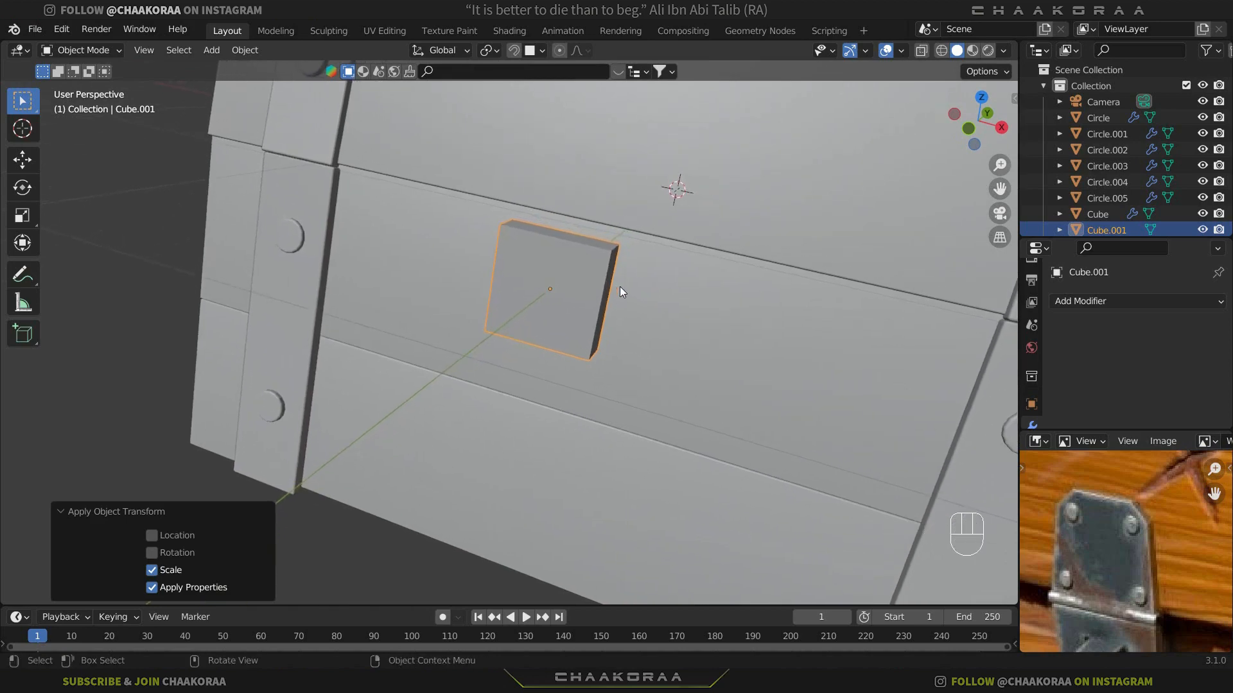
key("KP_1")
key("Tab")
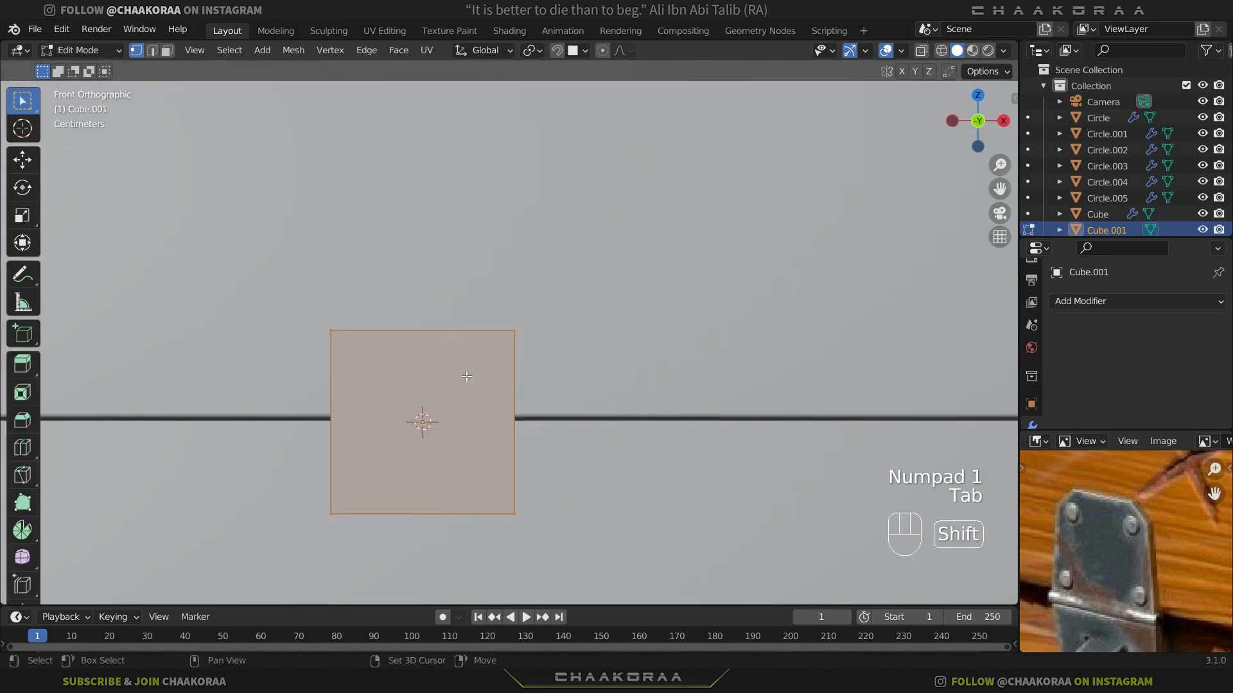
middle_click_drag(453, 385, 659, 272, "shift")
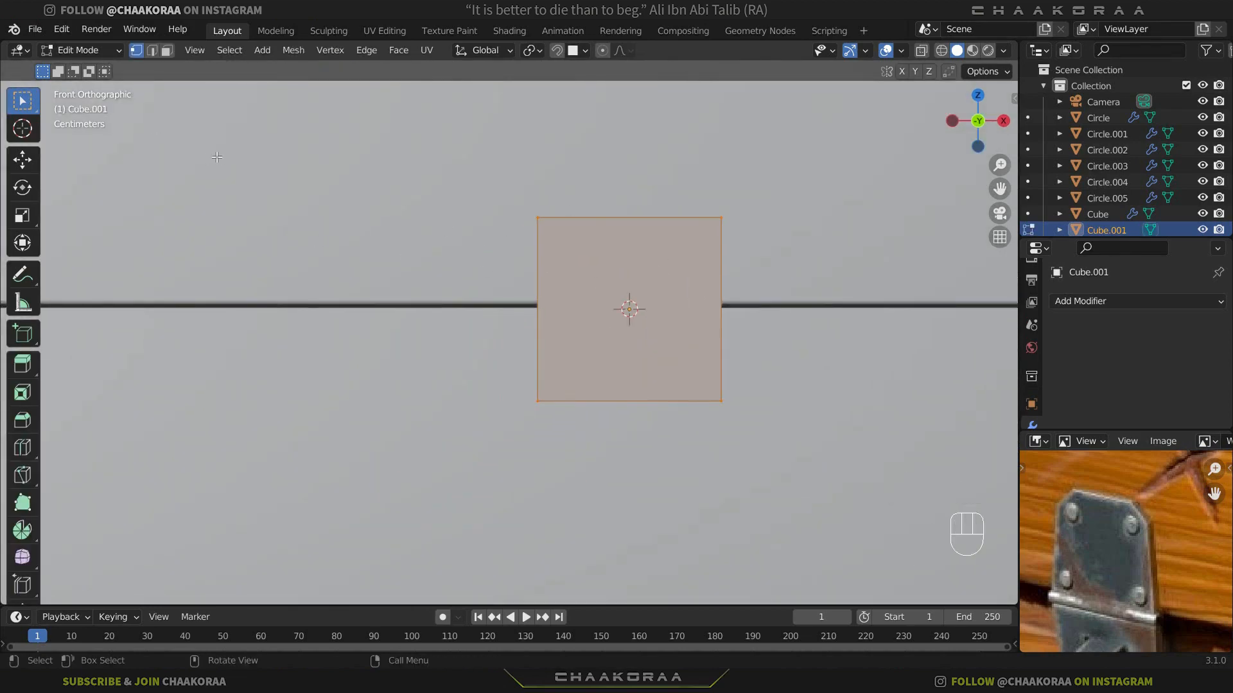
key("alt+z")
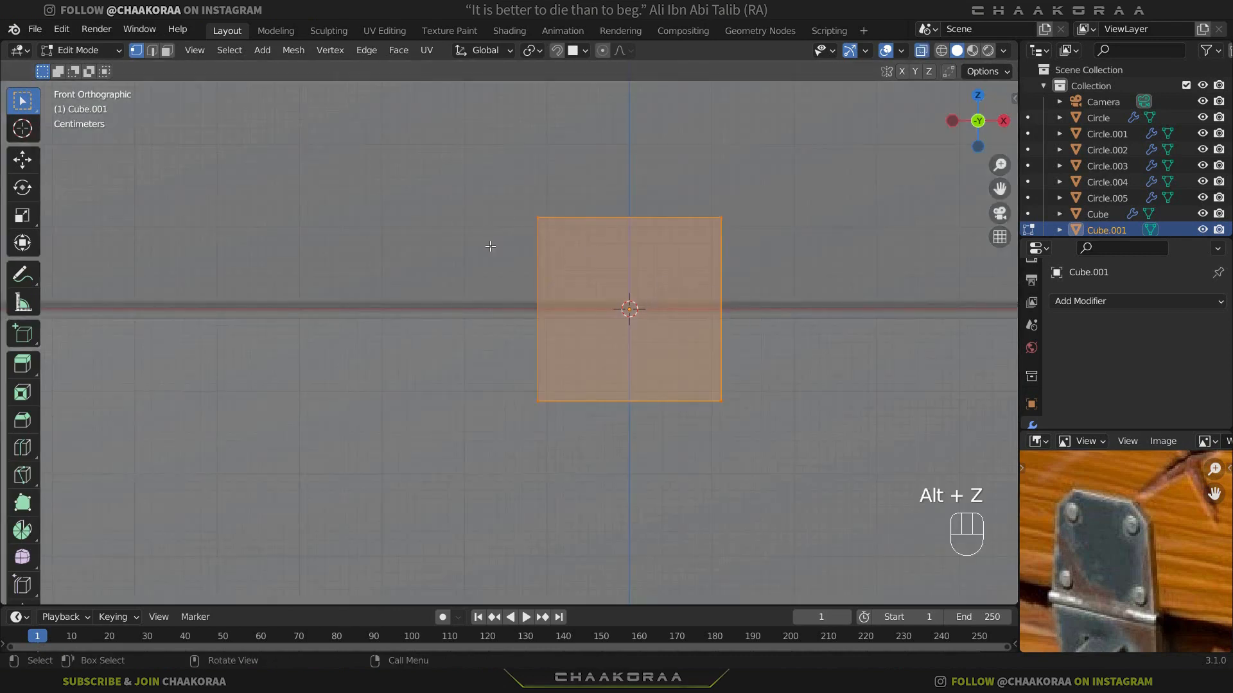
left_click_drag(561, 194, 521, 243)
left_click_drag(758, 199, 696, 255, "shift")
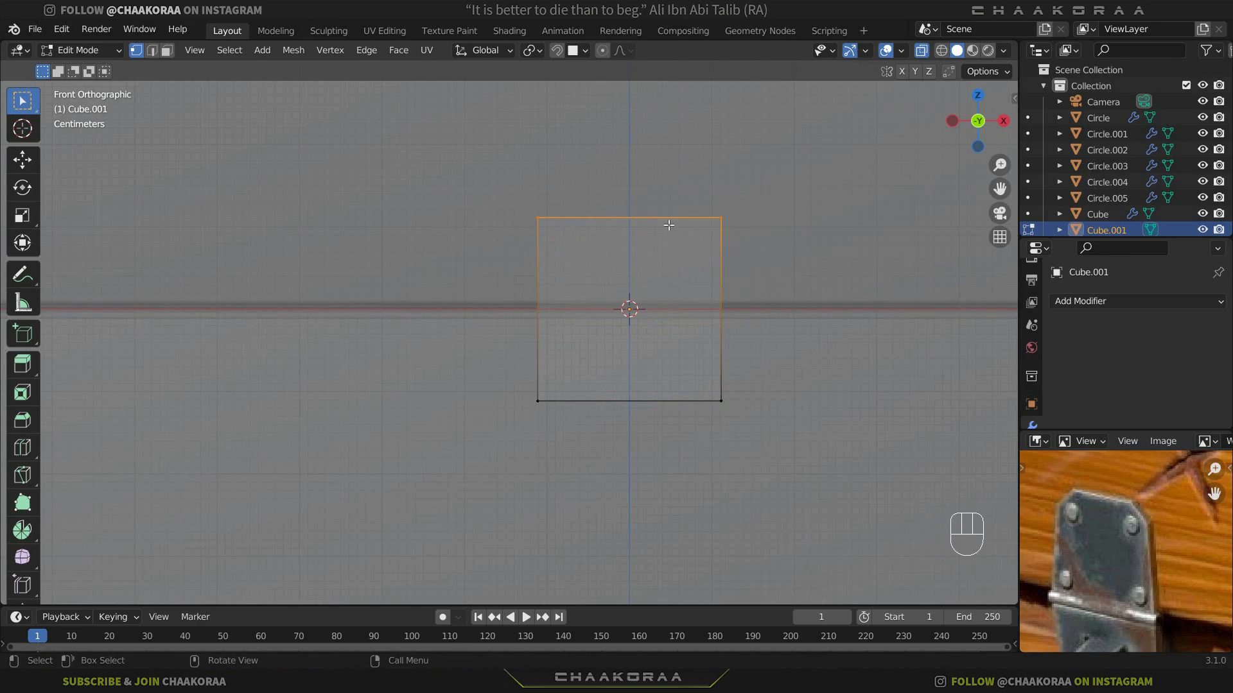
middle_click_drag(668, 225, 603, 333)
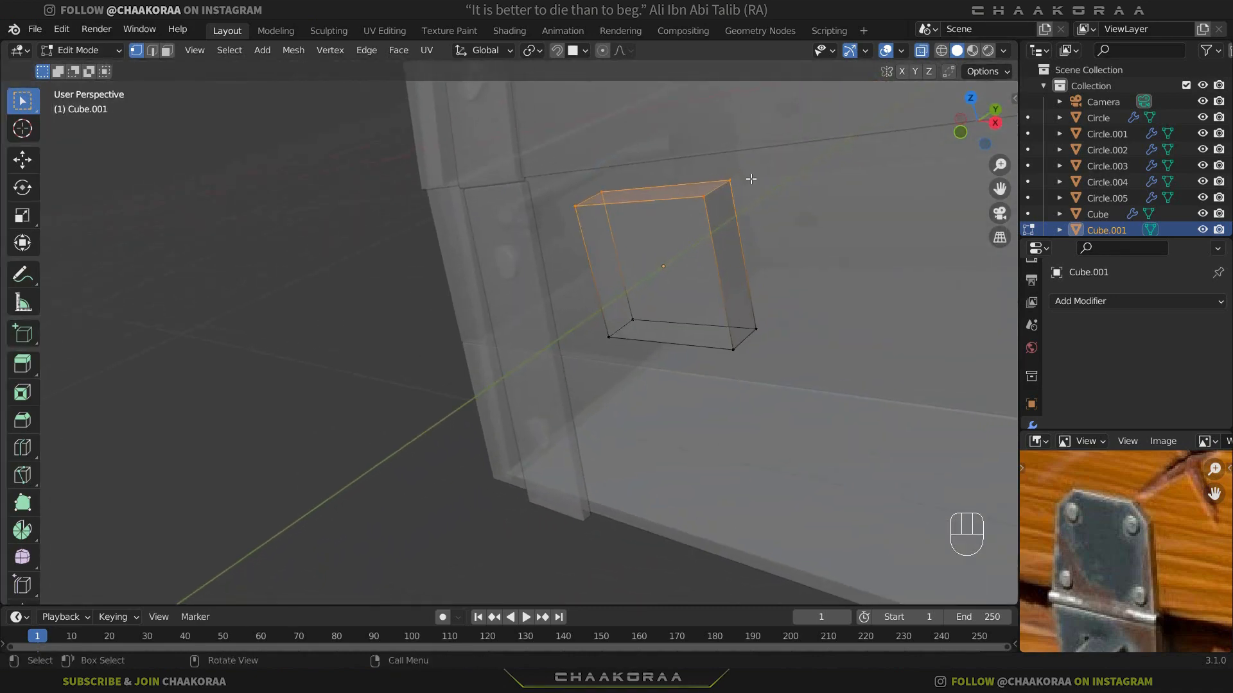
key("KP_1")
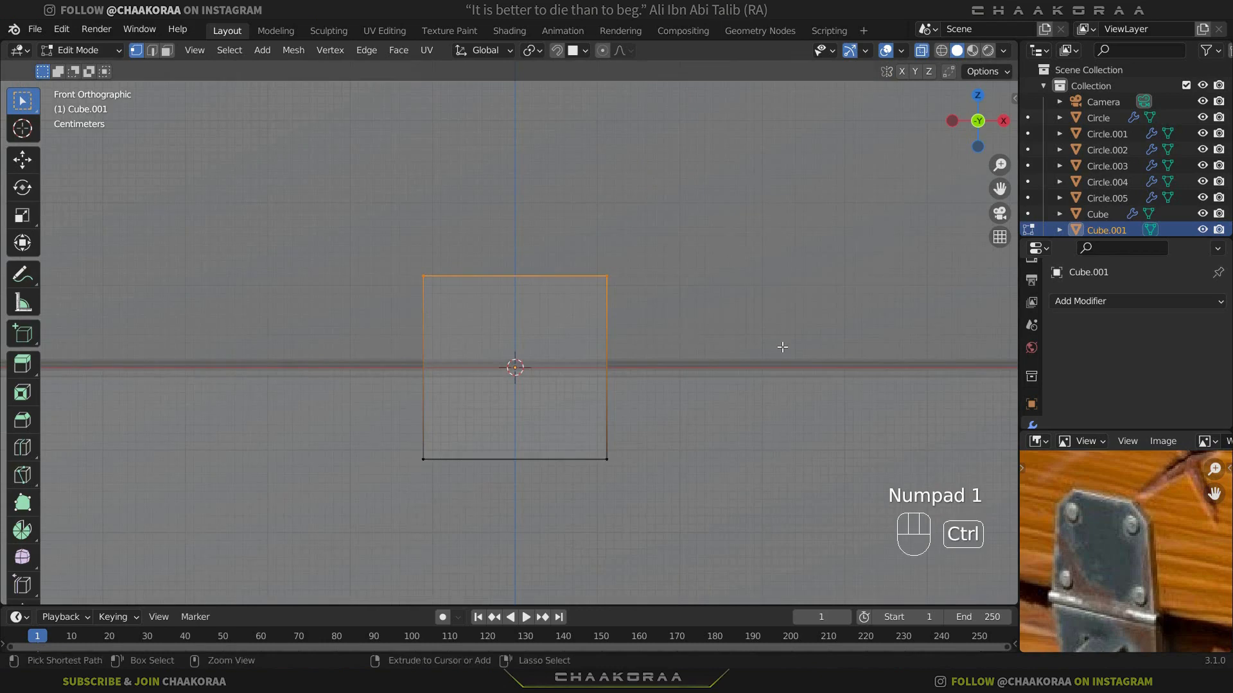
key("ctrl+b")
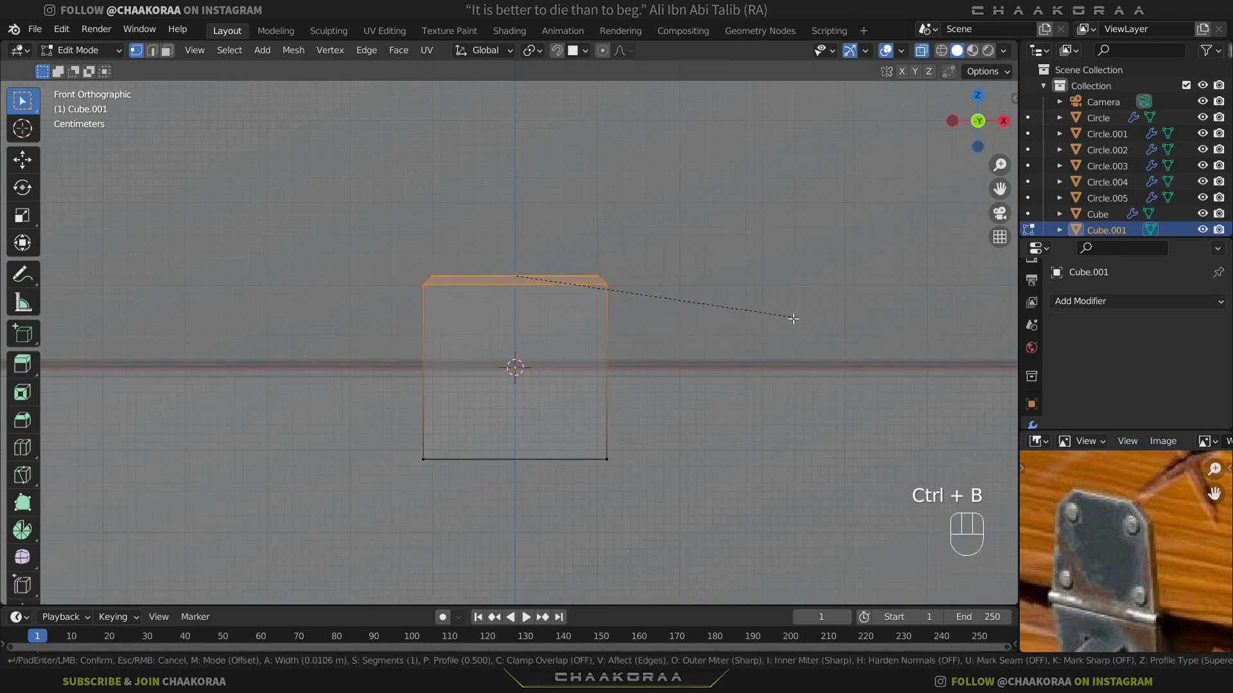
right_click(742, 309)
middle_click_drag(696, 335, 745, 330)
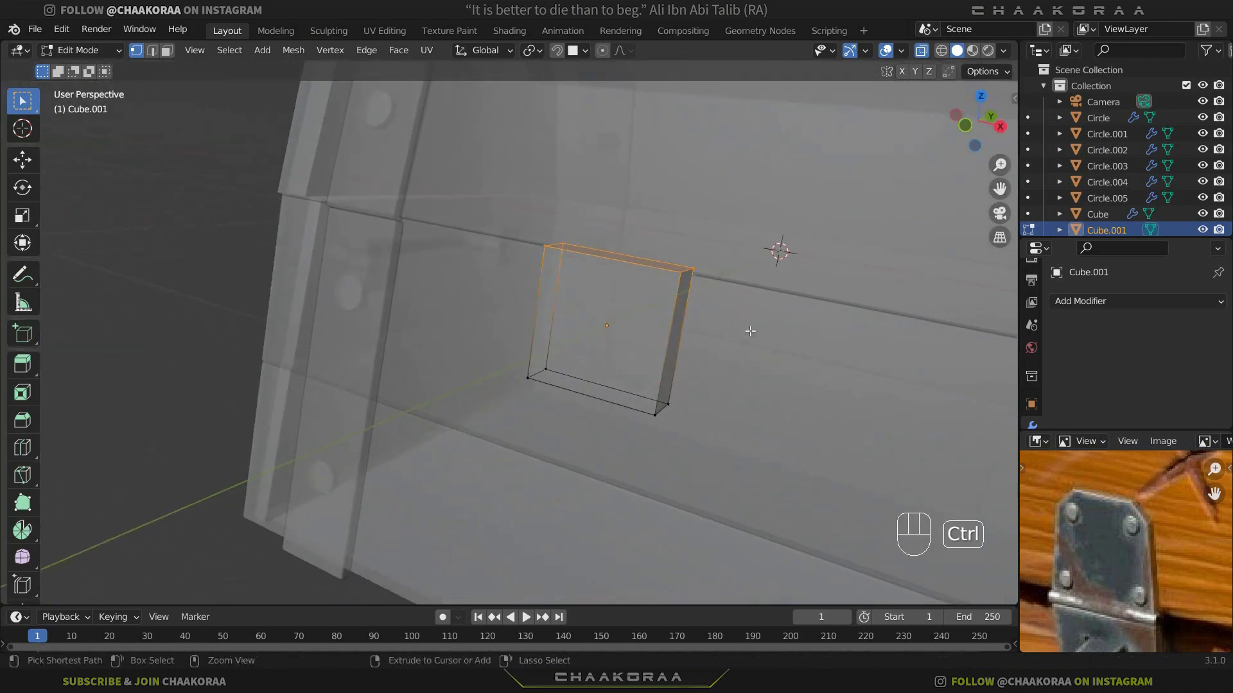
key("ctrl+b")
right_click(832, 317)
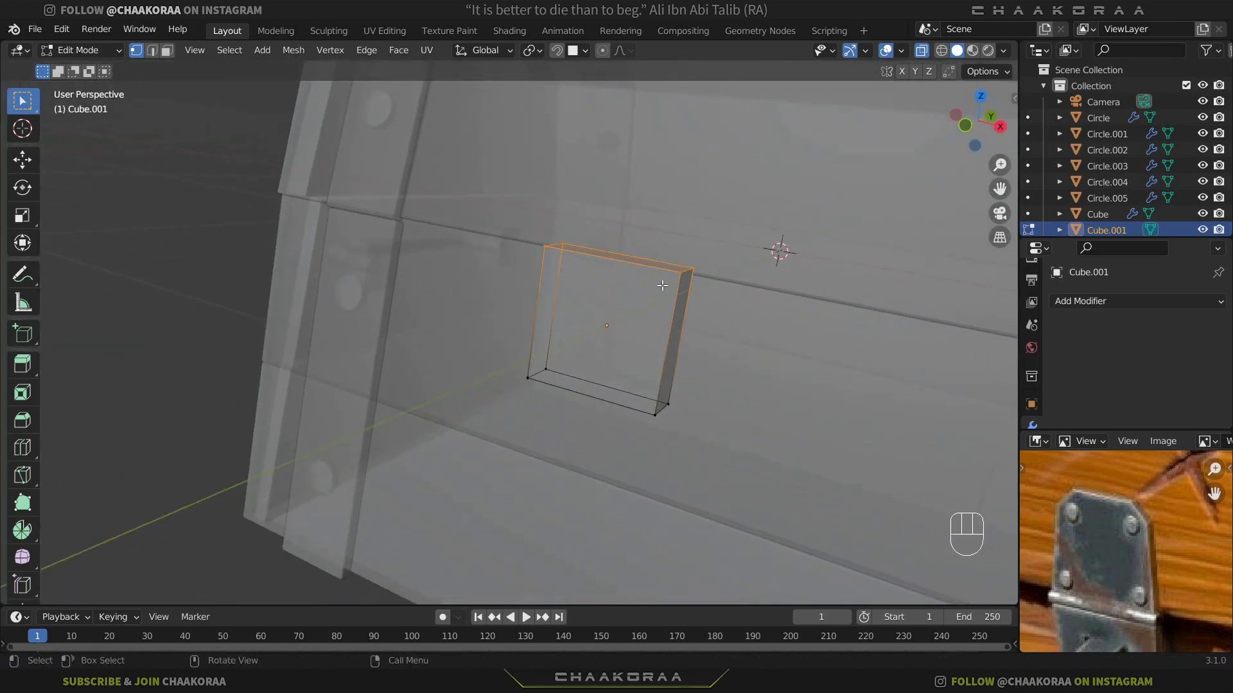
middle_click_drag(661, 282, 584, 353)
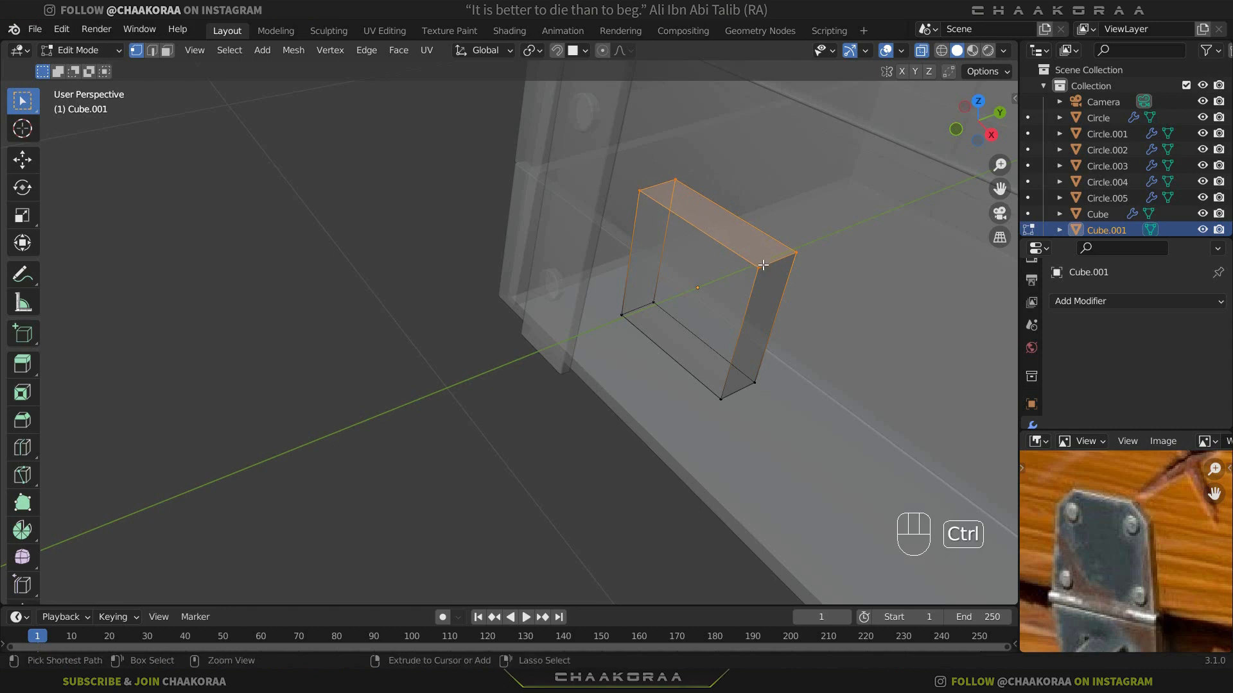
key("ctrl+b")
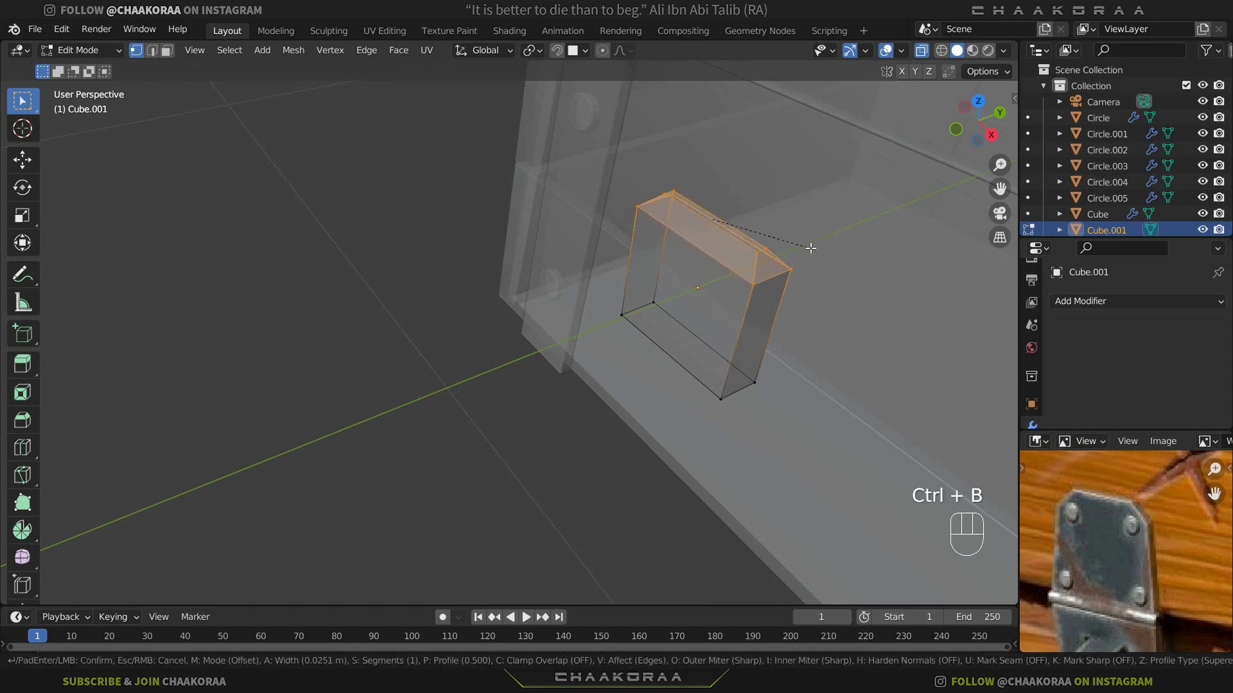
right_click(799, 225)
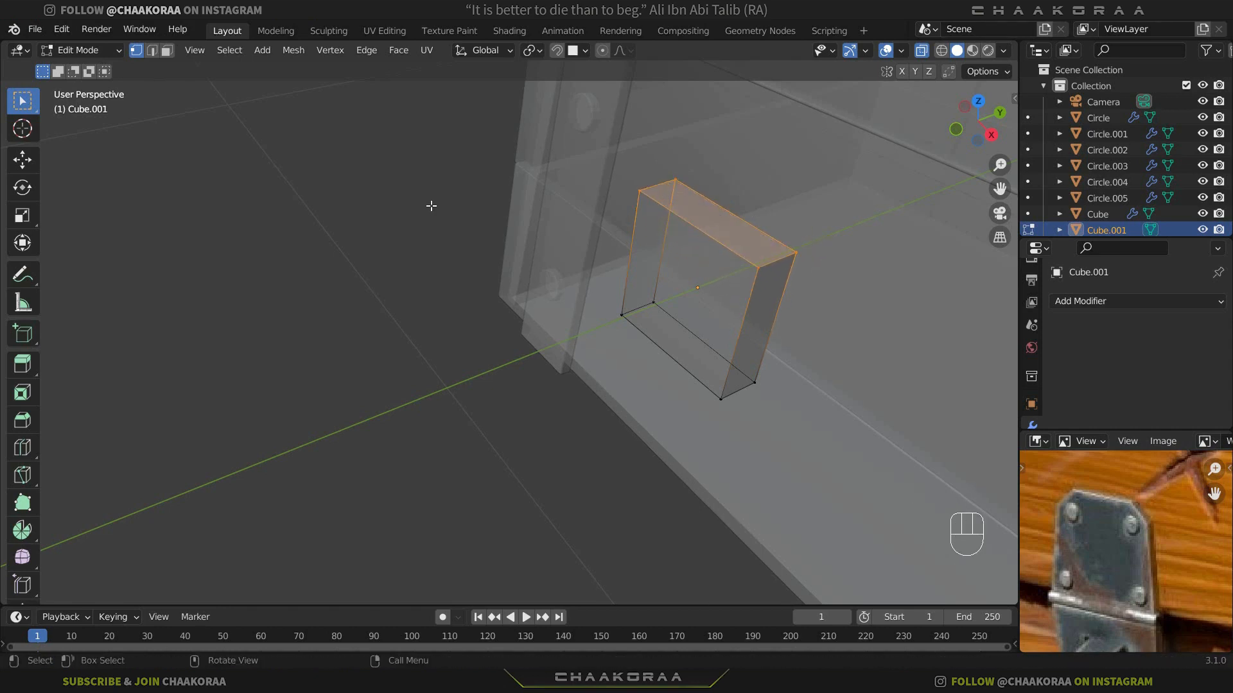
Bevel the cube's two upper corner edges running front to back by 0.0478 m with one segment, and leave Edit Mode
left_click(149, 56)
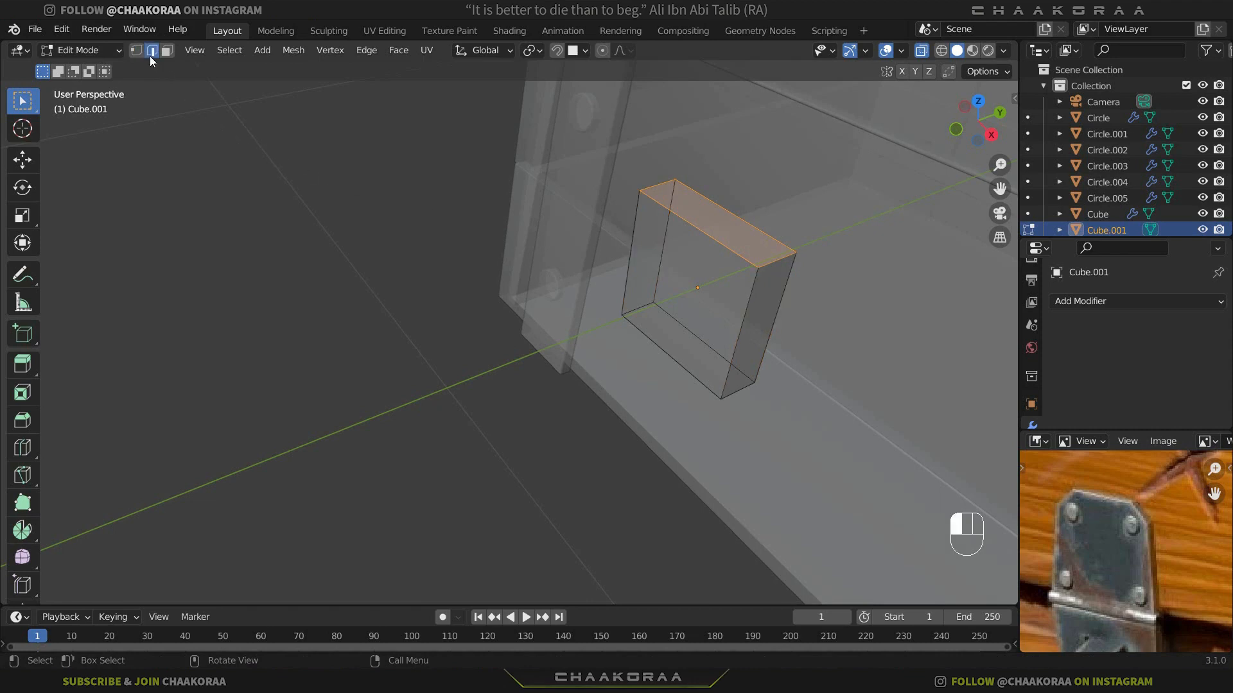
left_click(659, 187)
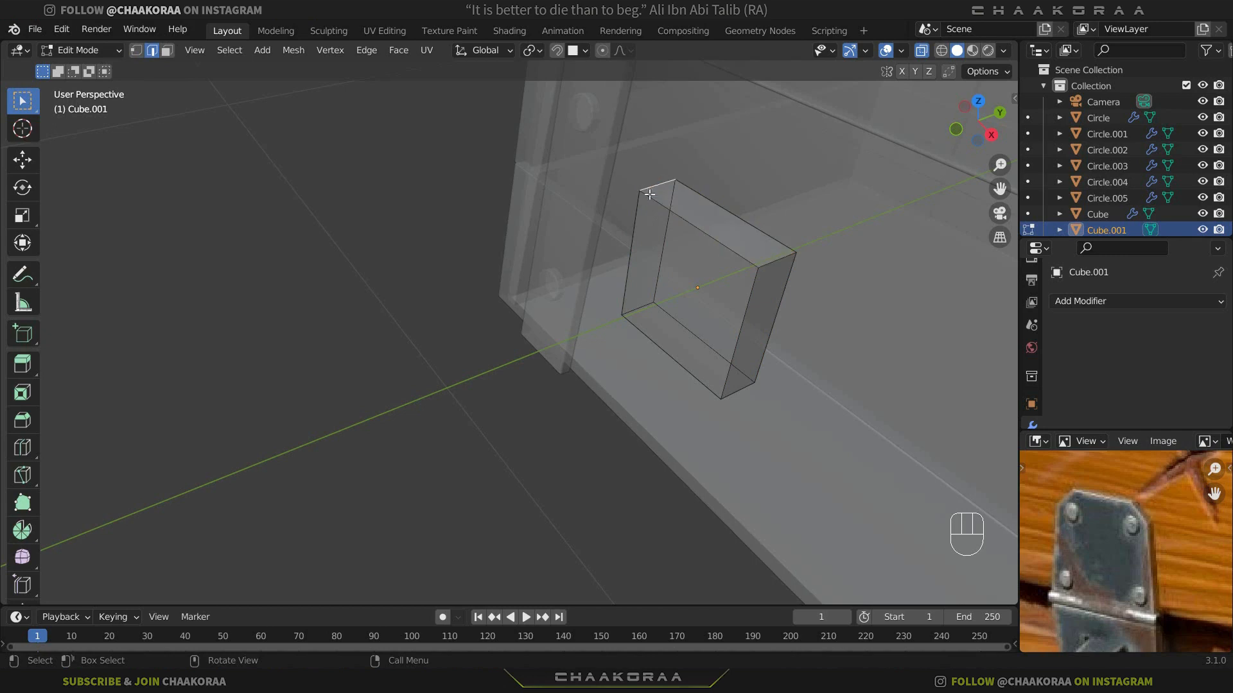
left_click(771, 256, "shift")
key("KP_1")
scroll(611, 293, "up", 3)
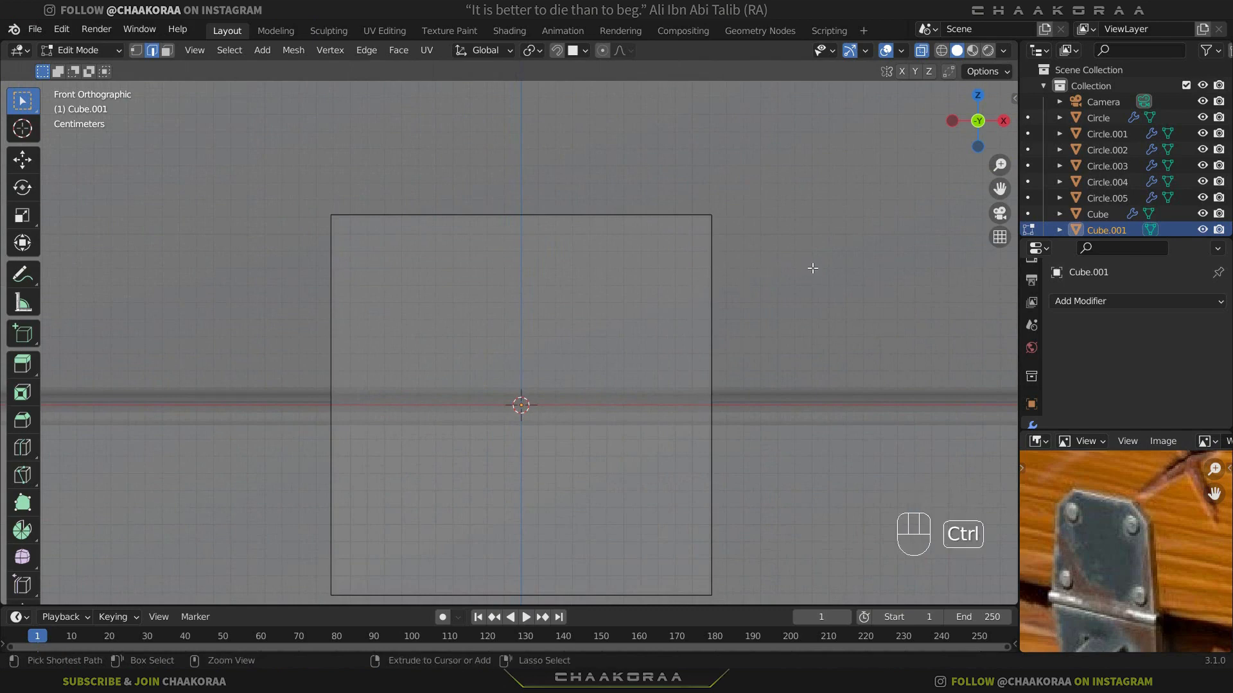
key("ctrl+b")
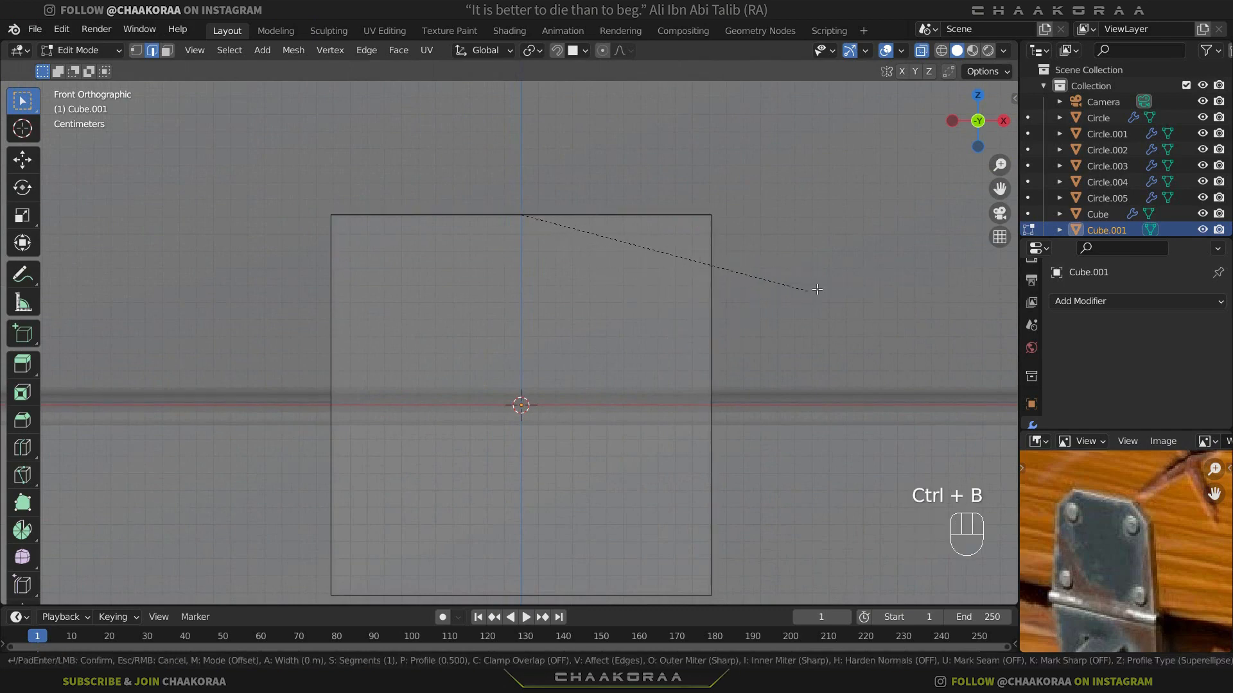
left_click(895, 278)
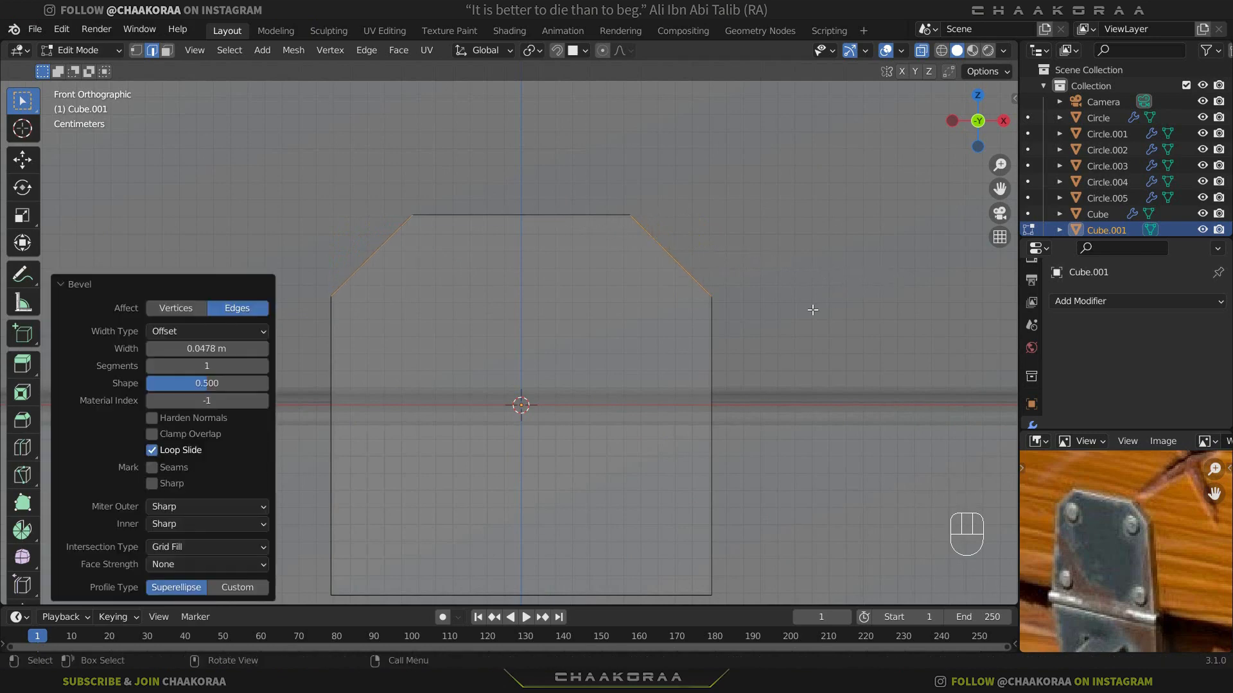
scroll(811, 311, "down", 4)
middle_click_drag(743, 346, 1033, 500)
key("Tab")
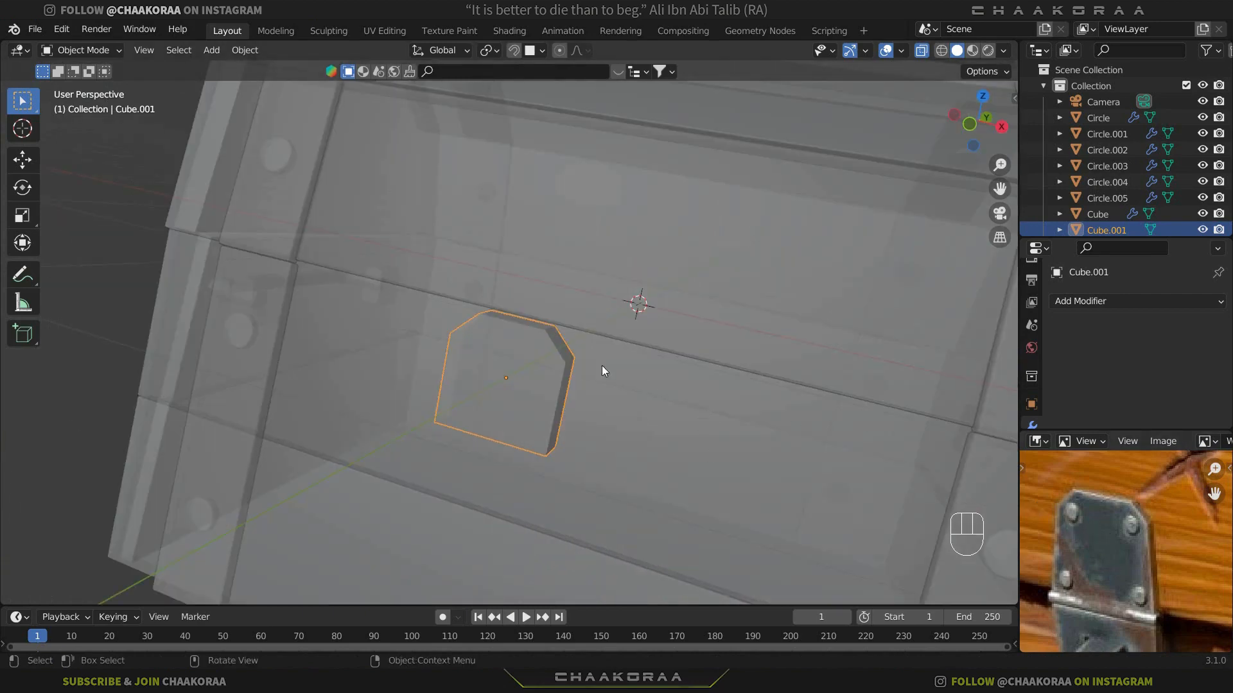
Add a 16-vertex cylinder inside the plate's mesh and rotate it 90° about the X axis
key("Tab")
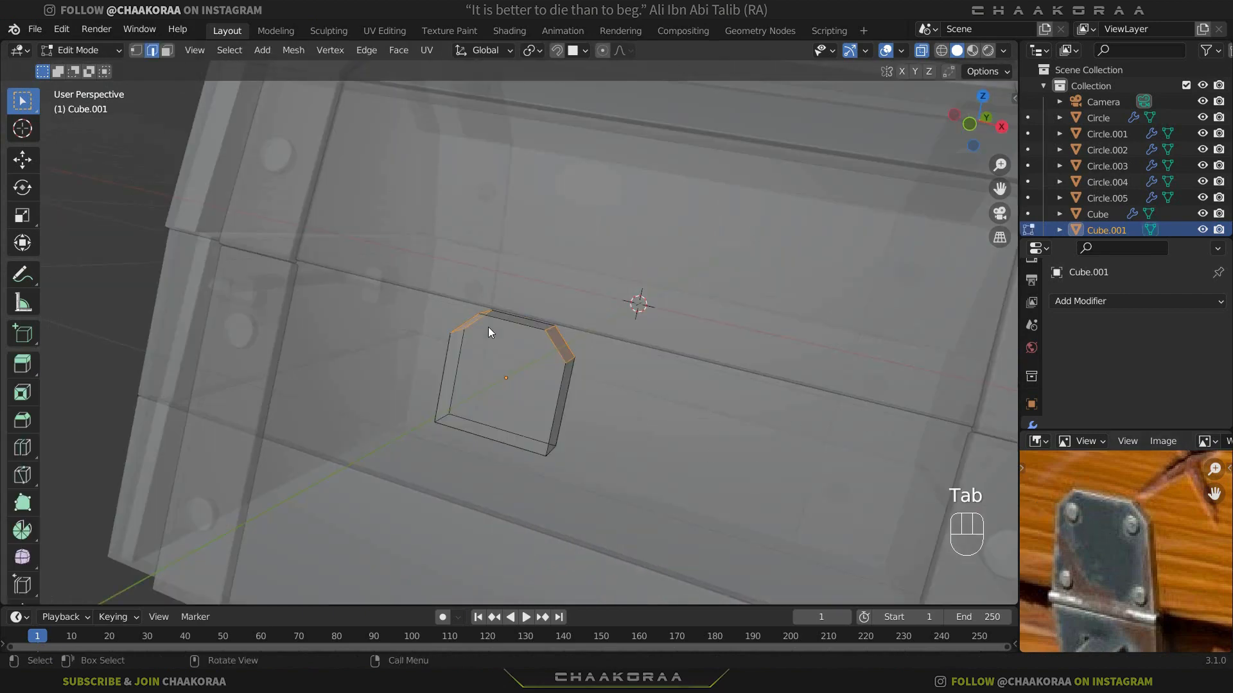
key("shift+a")
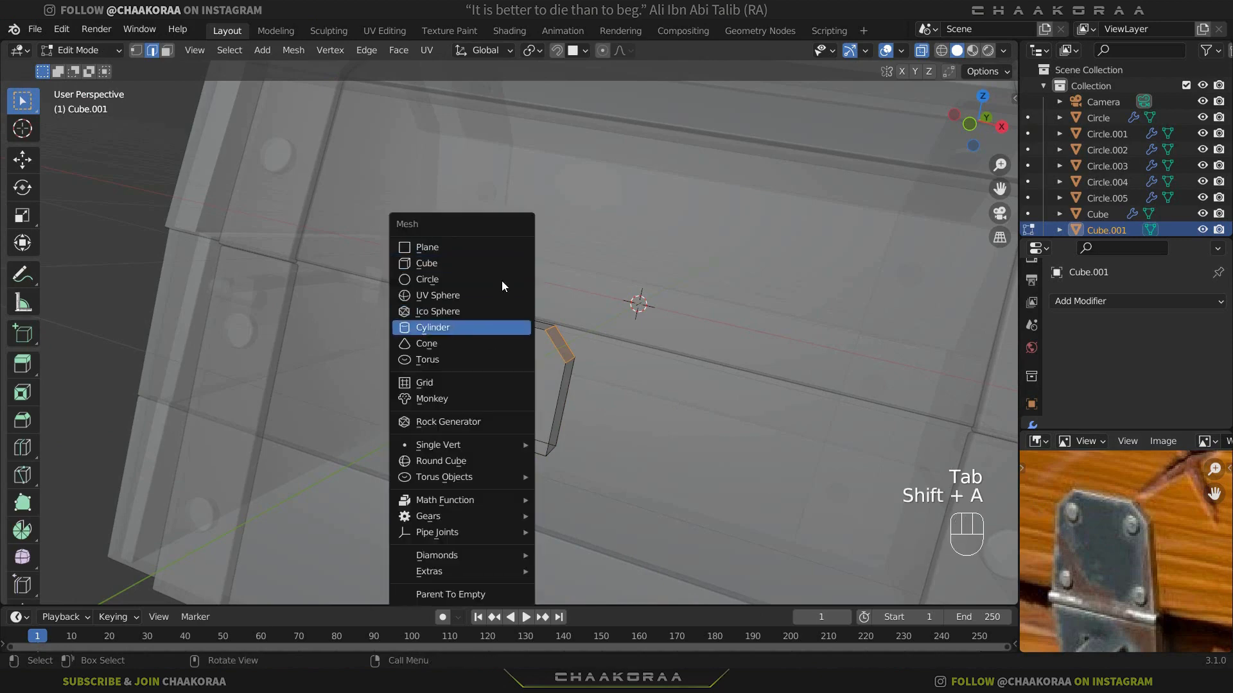
left_click(448, 330)
mouse_move(231, 401)
left_mouse_down()
mouse_move(186, 401)
mouse_move(231, 400)
left_mouse_up()
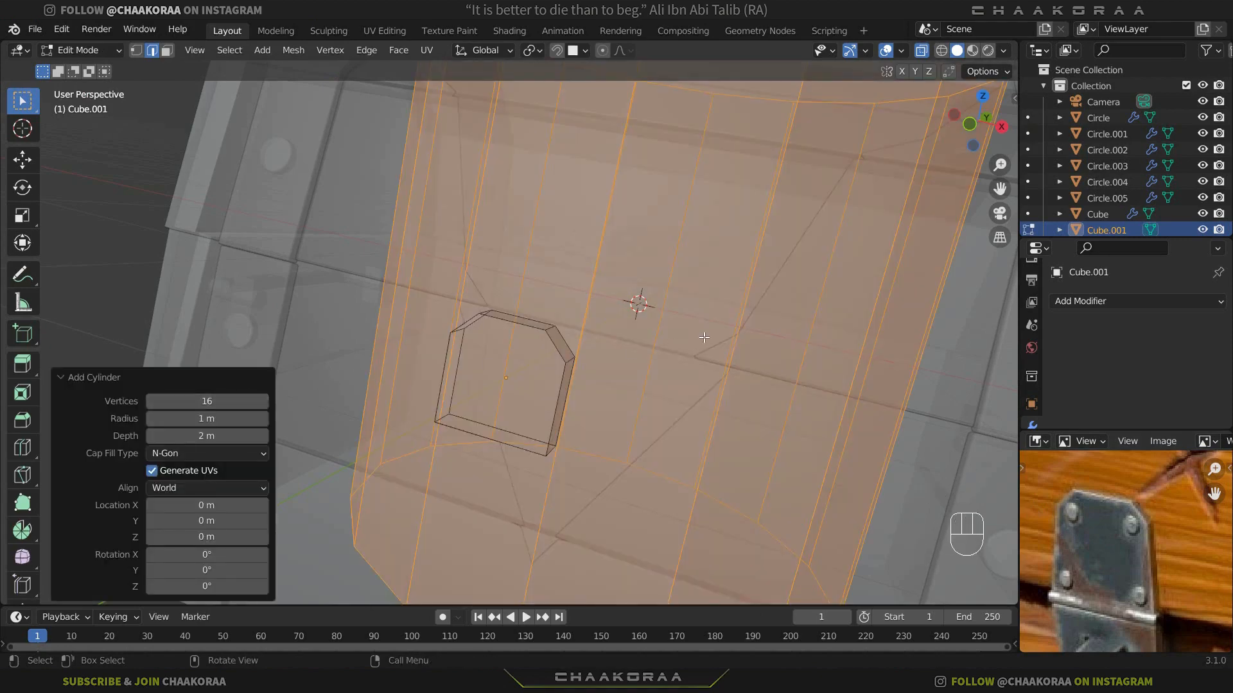
key("r")
type("x")
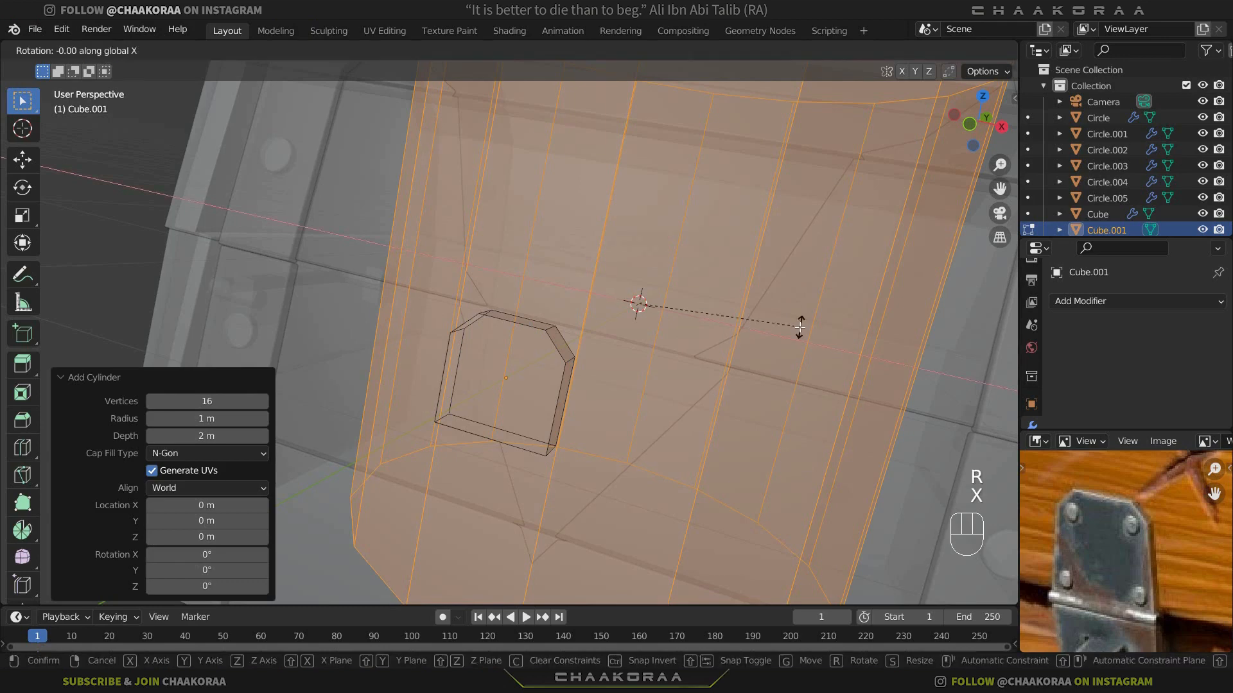
type("90")
key("KP_Enter")
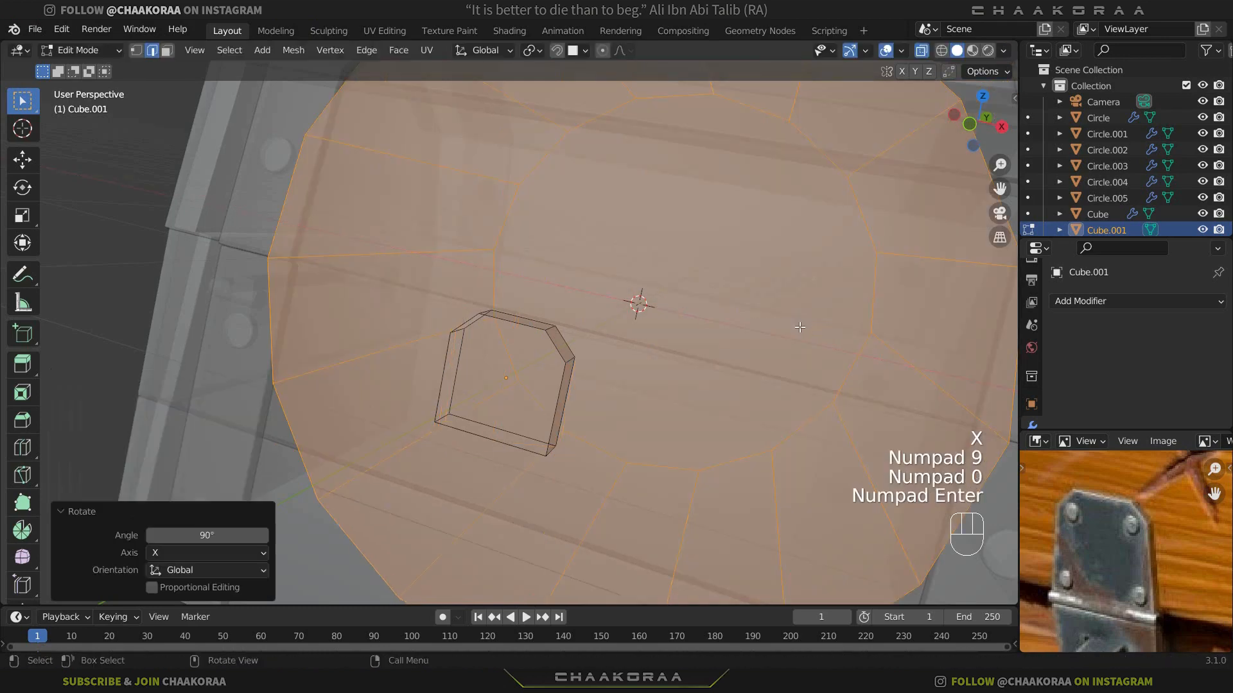
Scale the cylinder down uniformly to rivet size in three passes, starting with a factor of 0.176 and ending with 0.663
key("s")
left_click(780, 298)
key("s")
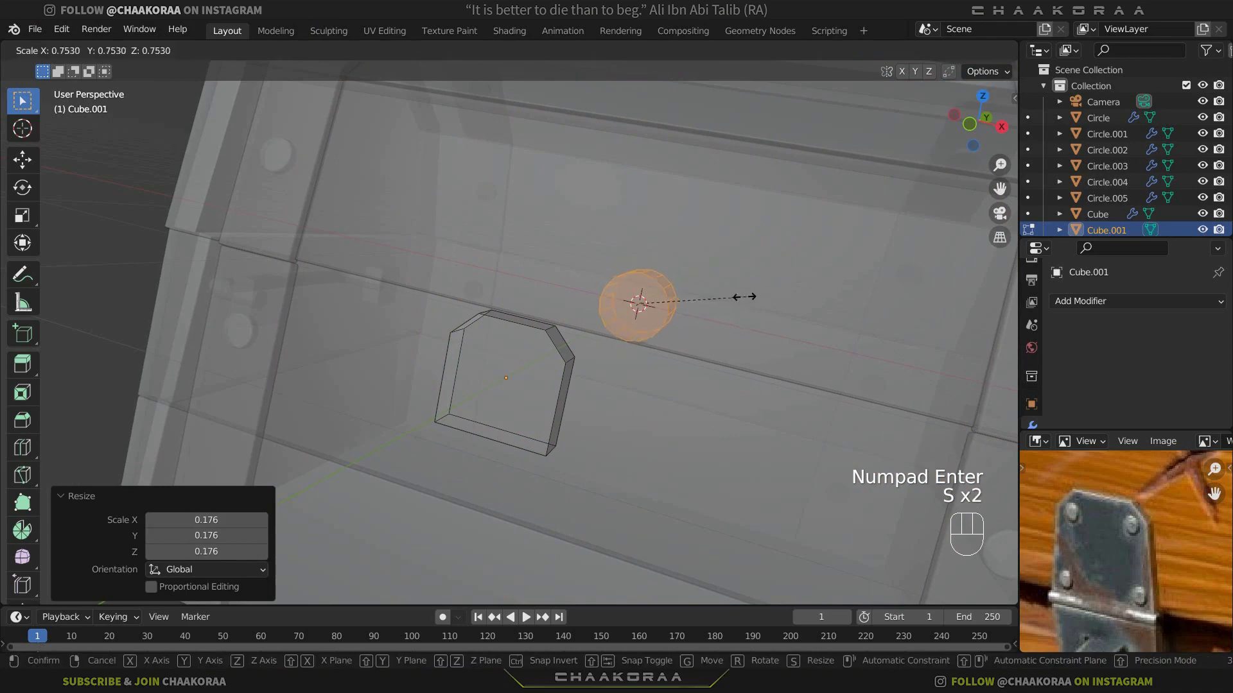
left_click(696, 292)
key("s")
left_click(696, 287)
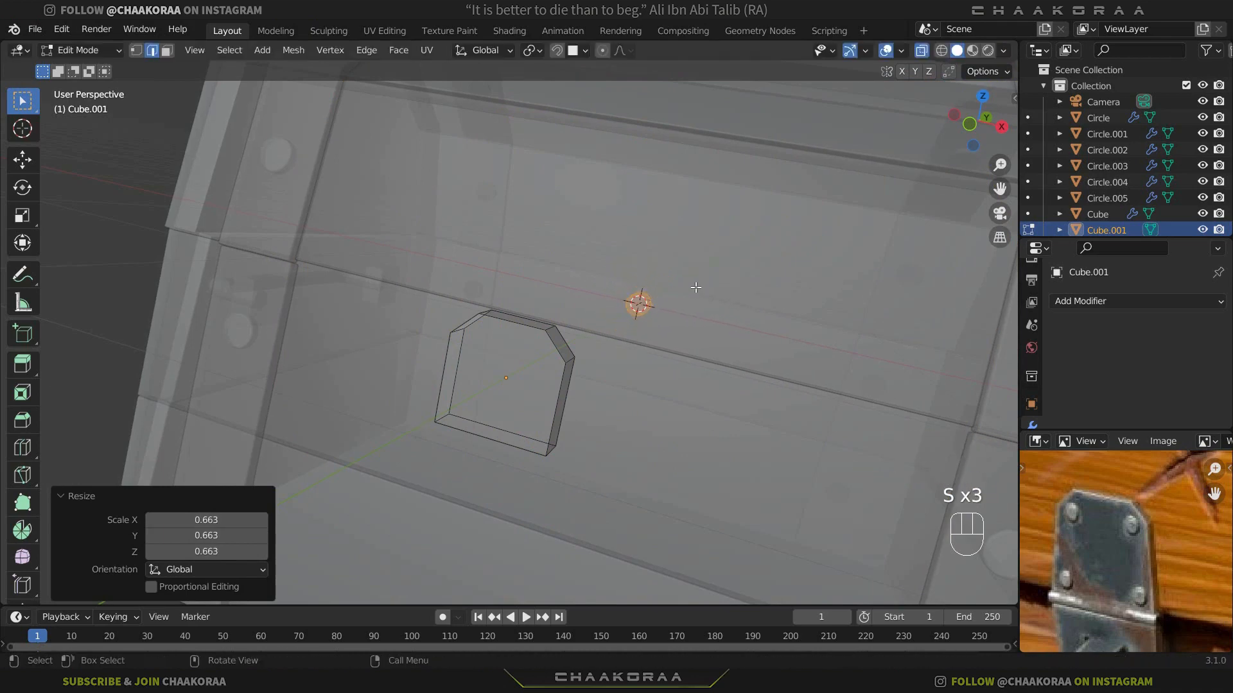
key("KP_3")
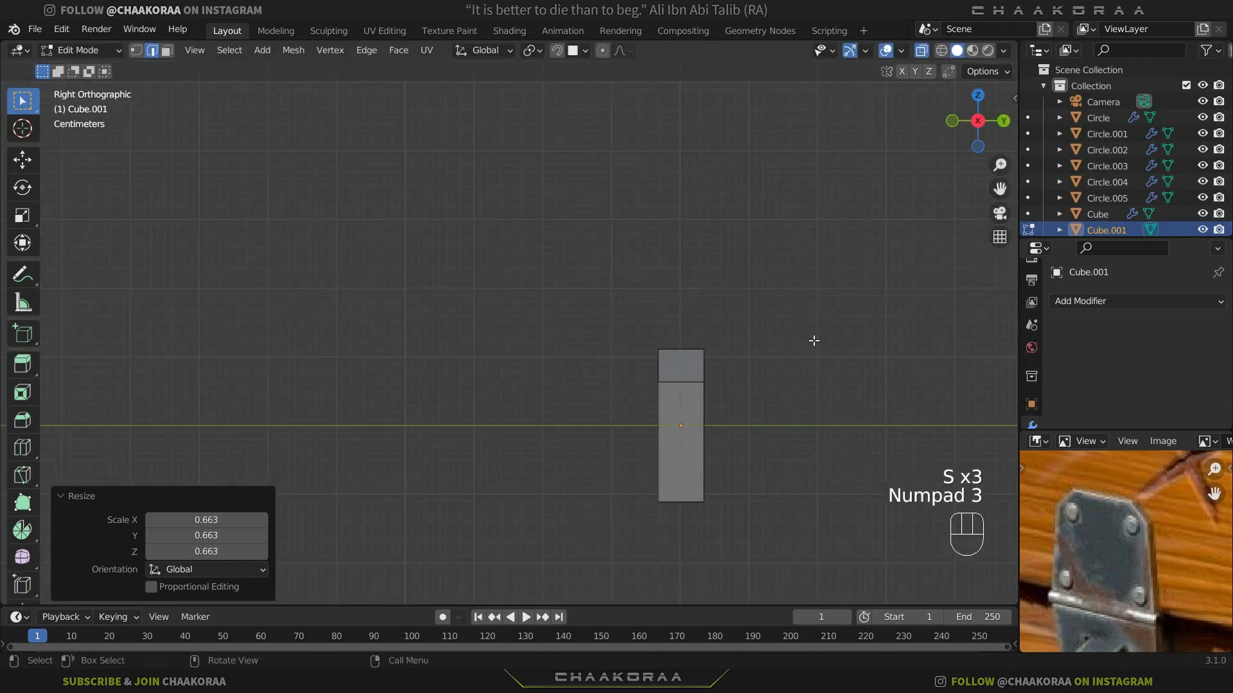
key("g")
right_click(724, 371)
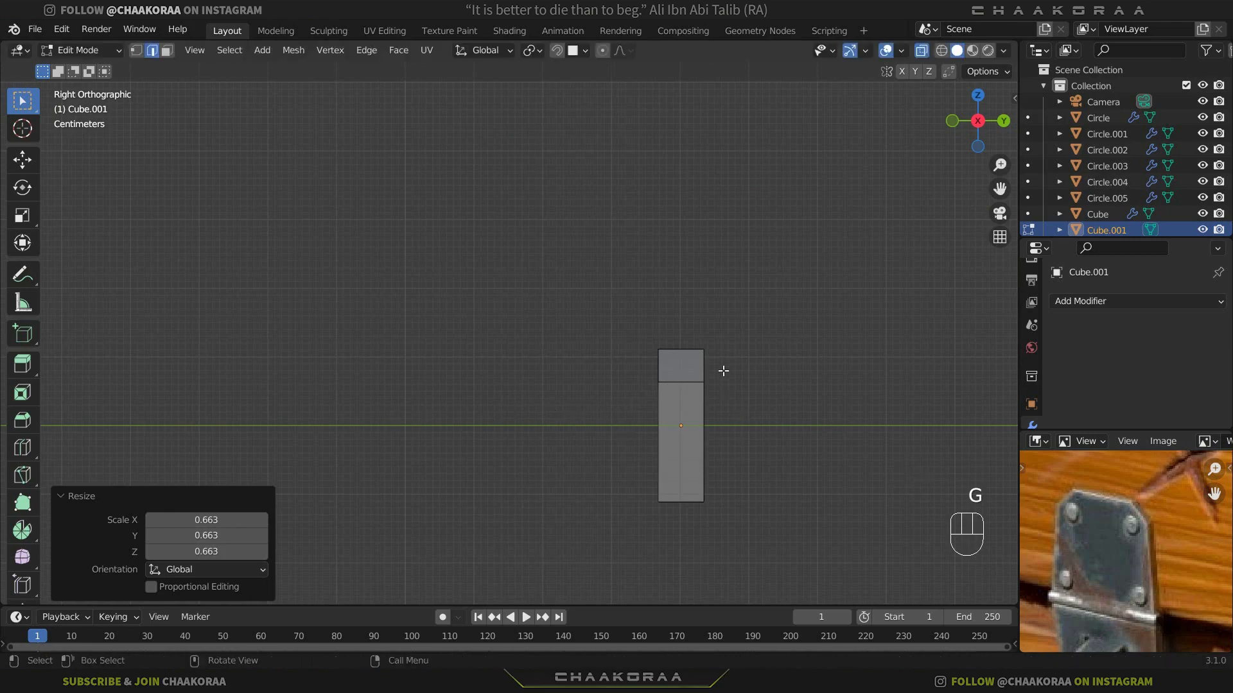
Move the rivet cylinder about -1.73 m along Y and 0.04 m up to the plate's front, and scale it by 0.443
scroll(711, 369, "down", 8)
key("g")
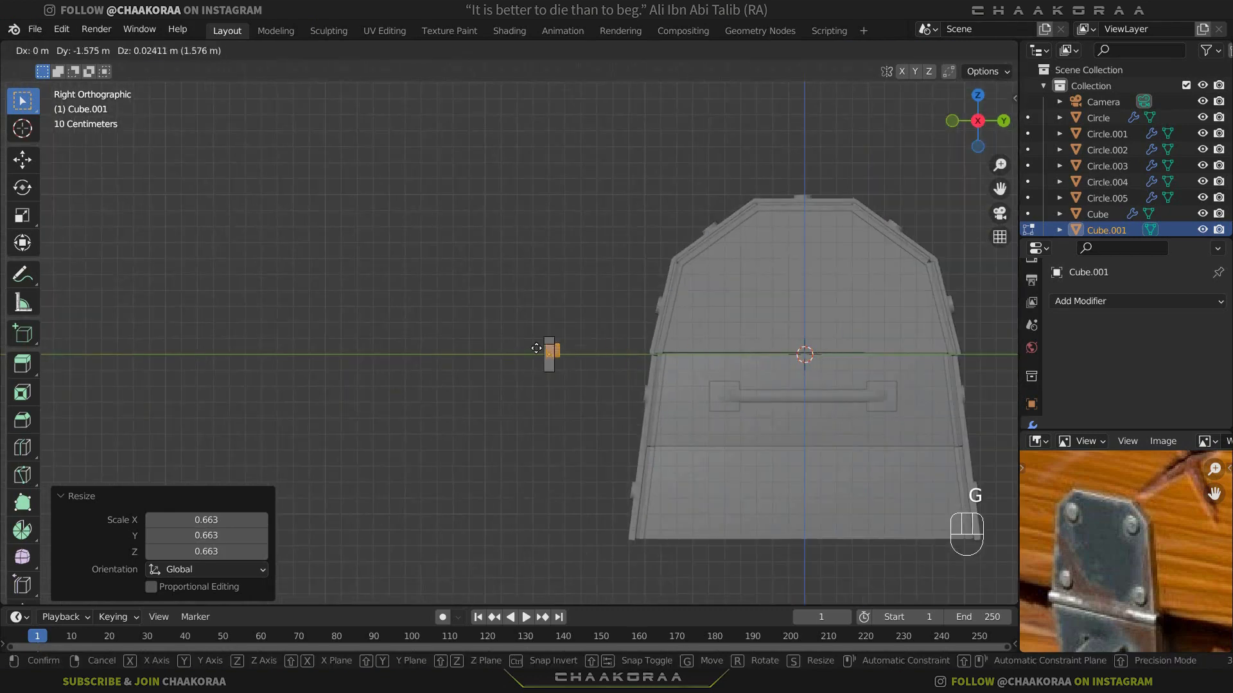
left_click(546, 351)
scroll(608, 393, "up", 4)
middle_click_drag(608, 394, 566, 294, "shift")
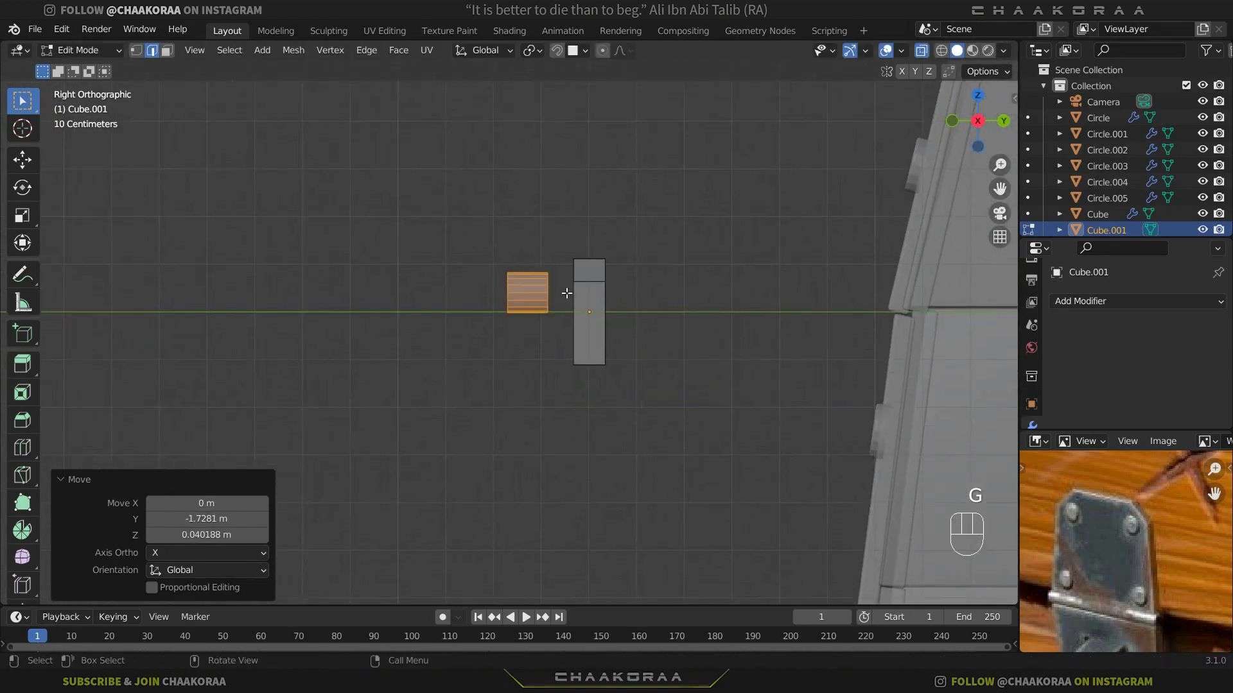
scroll(572, 289, "up", 5)
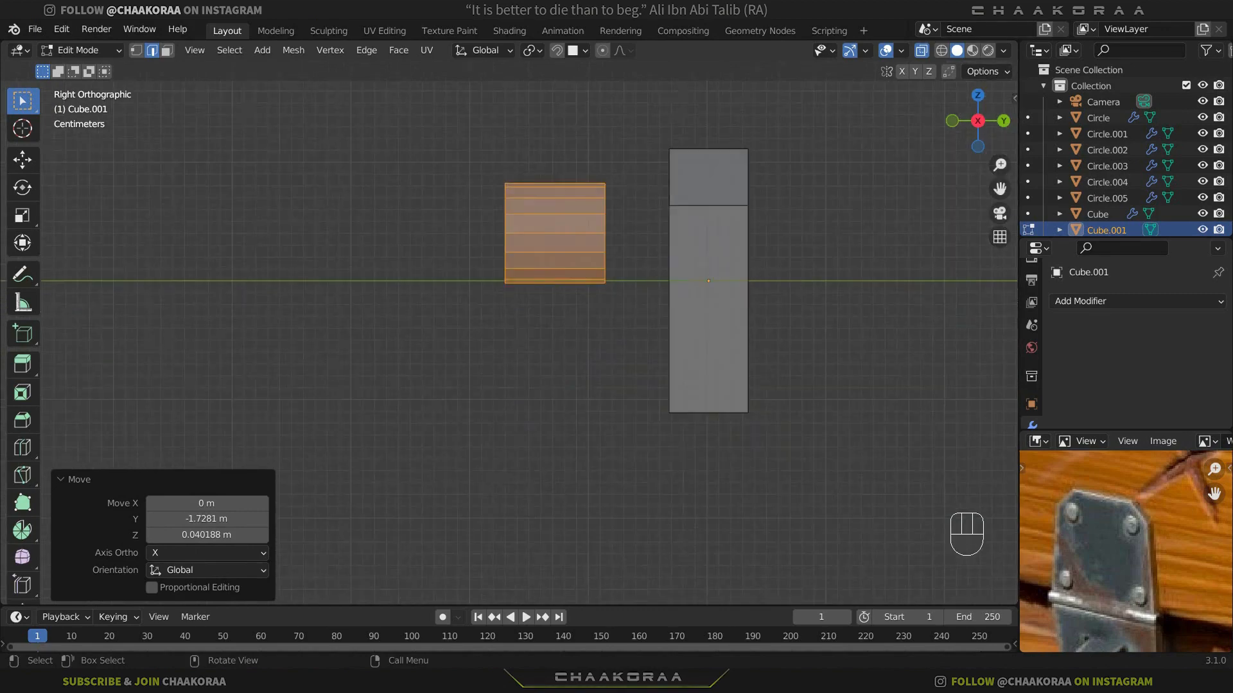
key("s")
left_click(638, 267)
In the front view, place the rivet near the plate's upper-left chamfer, scale it by 0.827, and raise it about 0.005 m
key("KP_1")
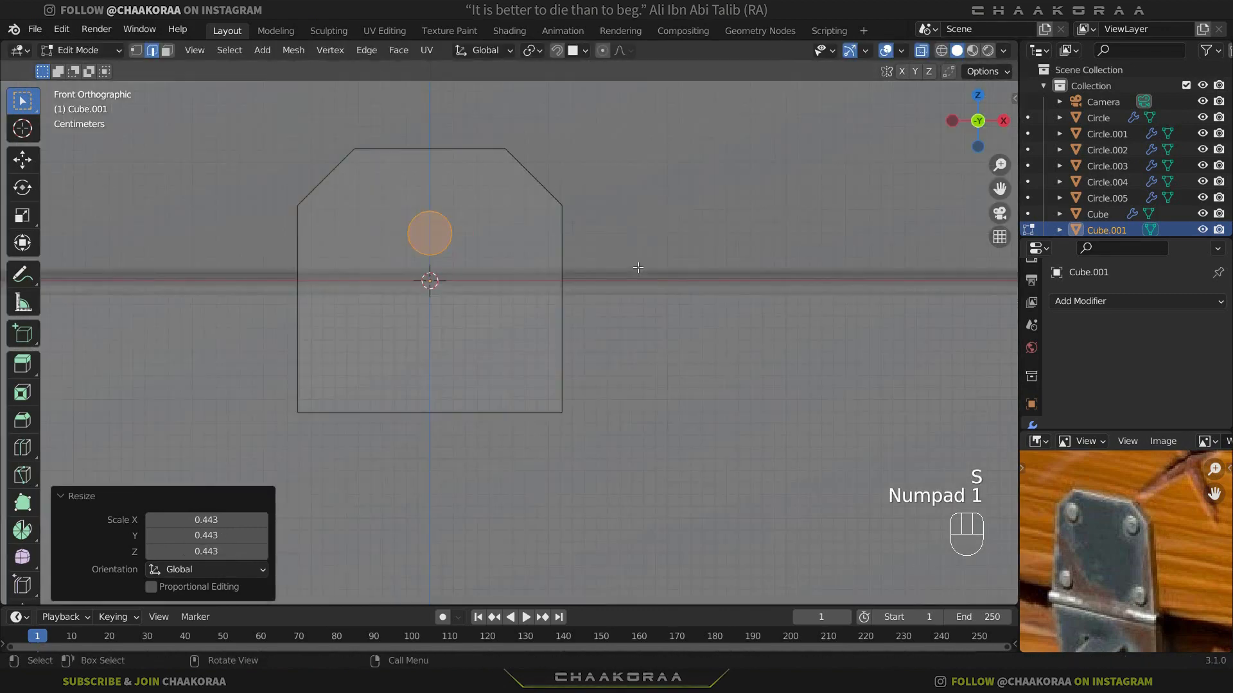
key("g")
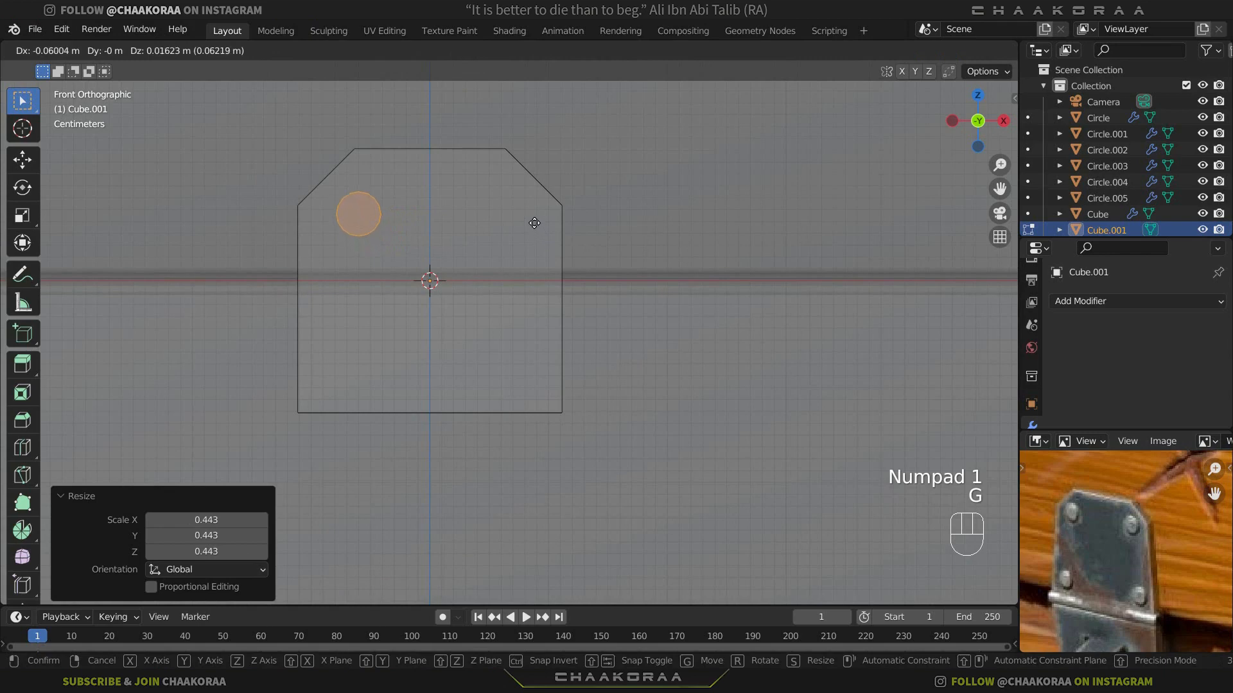
left_click(523, 214)
key("s")
left_click(512, 215)
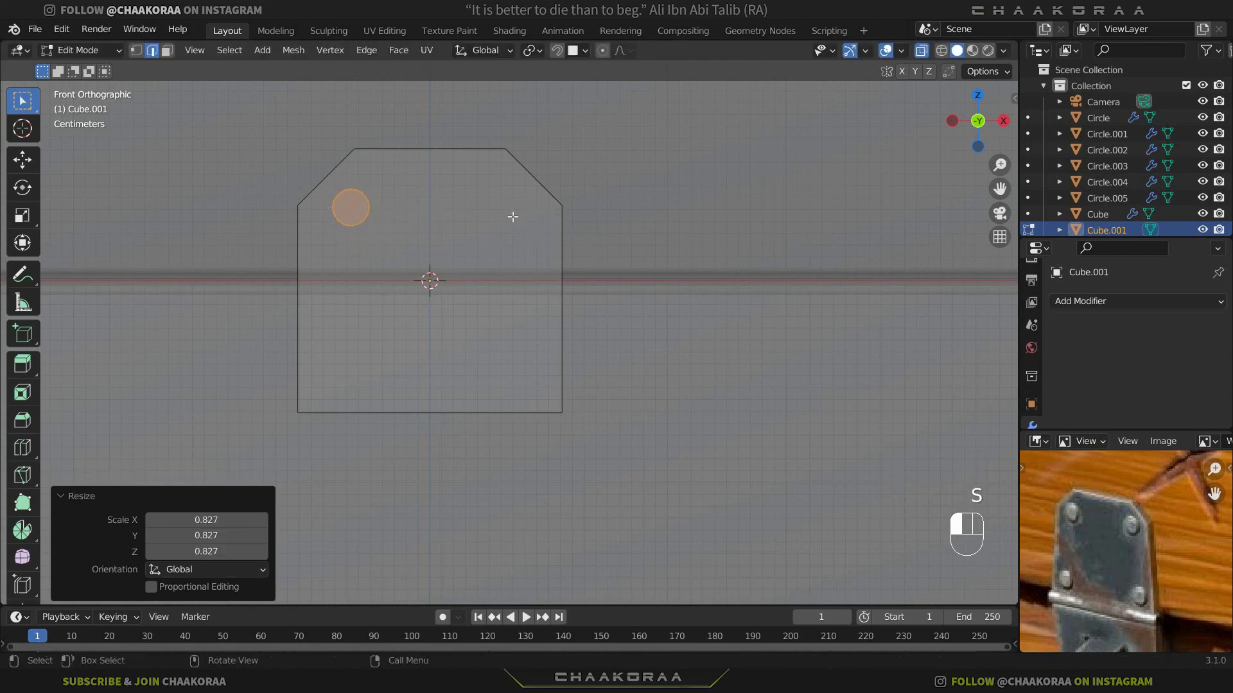
key("g")
left_click(510, 217)
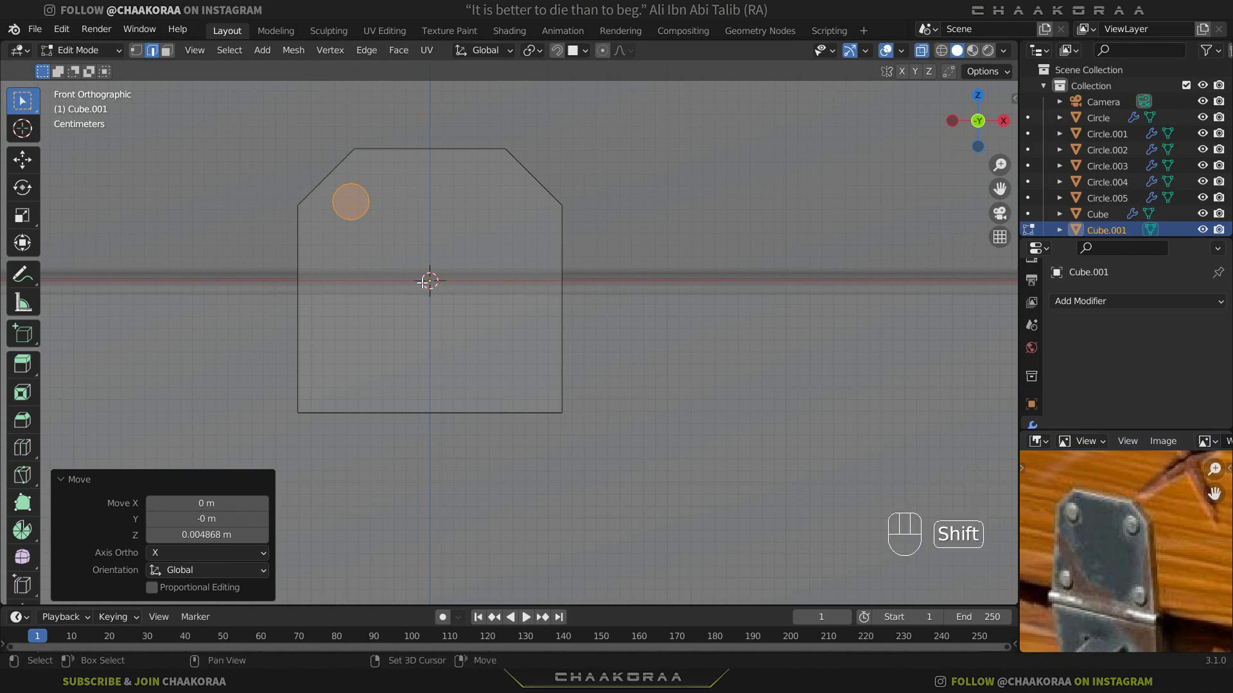
Duplicate the rivet about 0.132 m along X, and duplicate the resulting pair about 0.146 m down along Z
key("shift+d")
key("x")
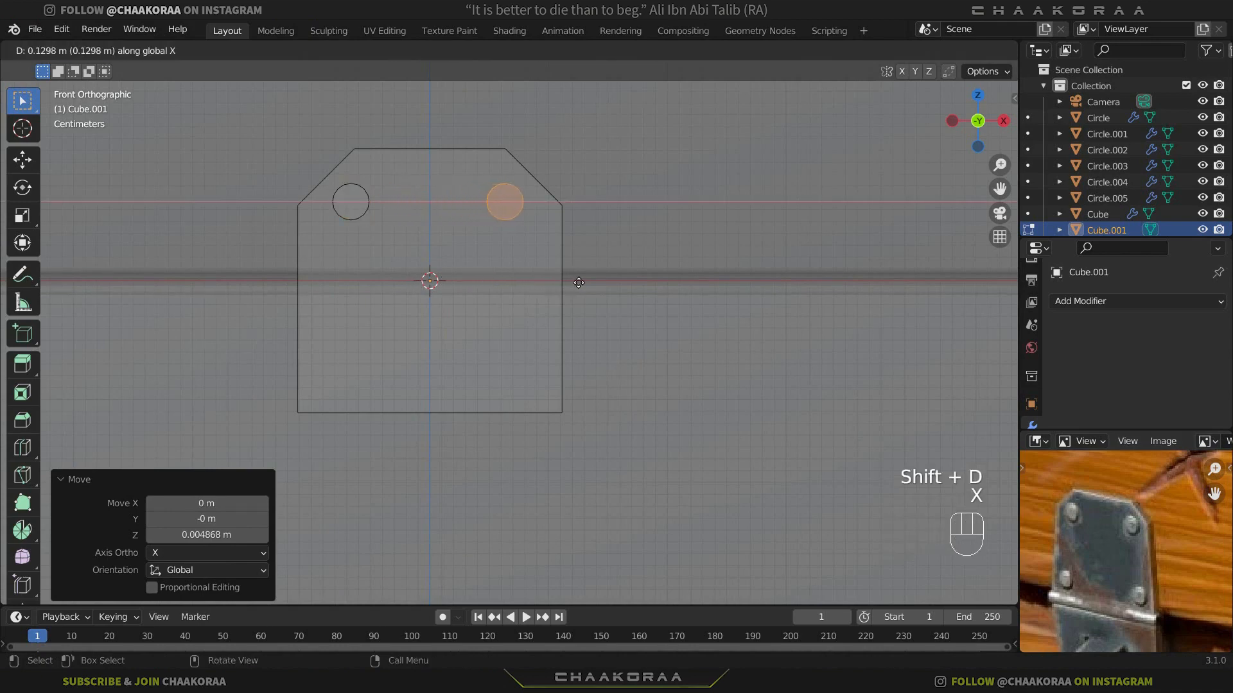
left_click(579, 282)
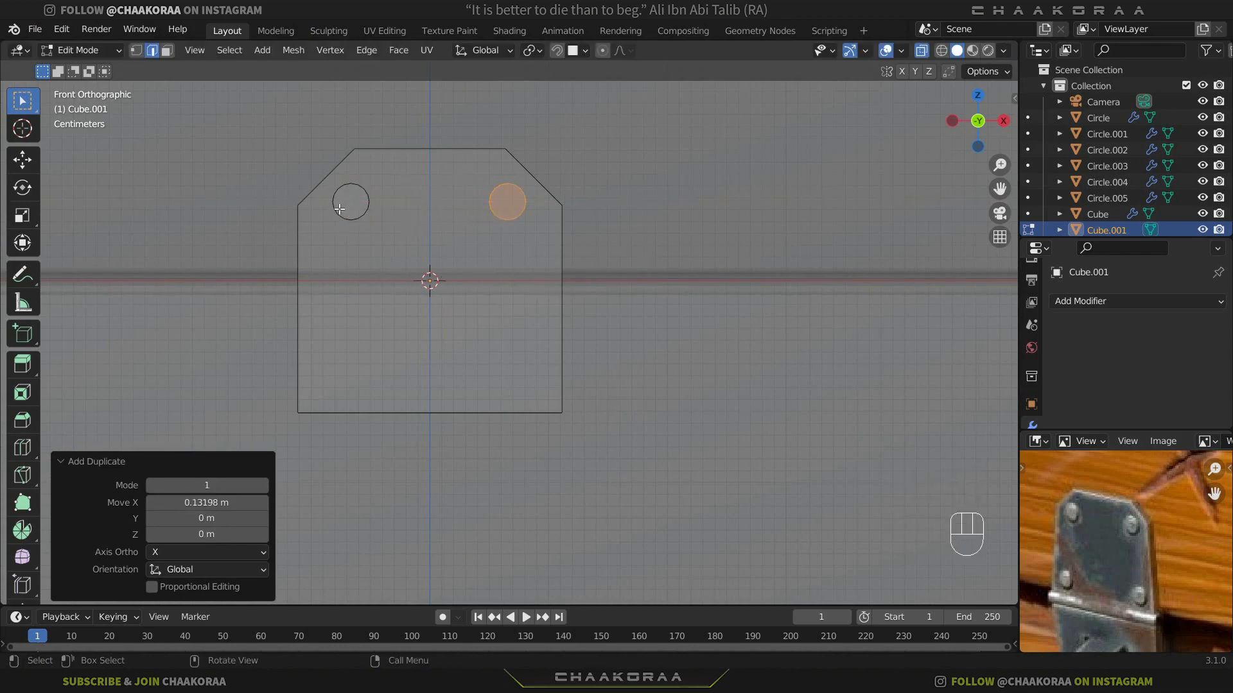
key("l")
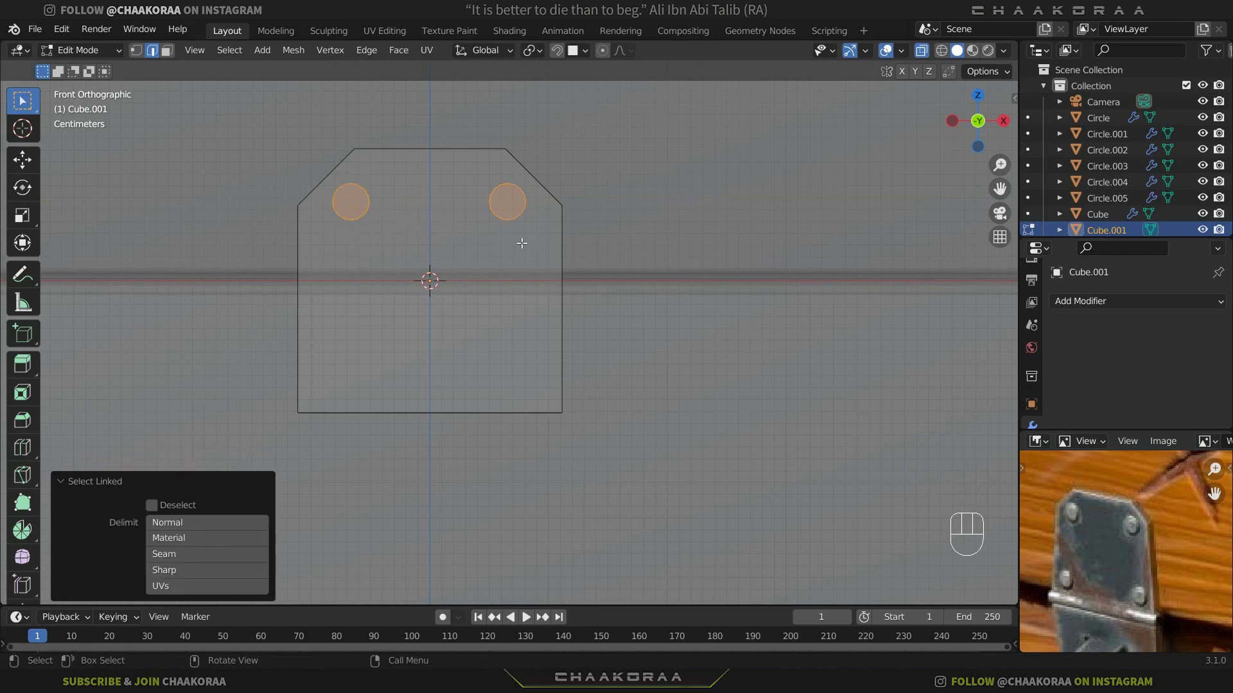
key("shift+d")
key("z")
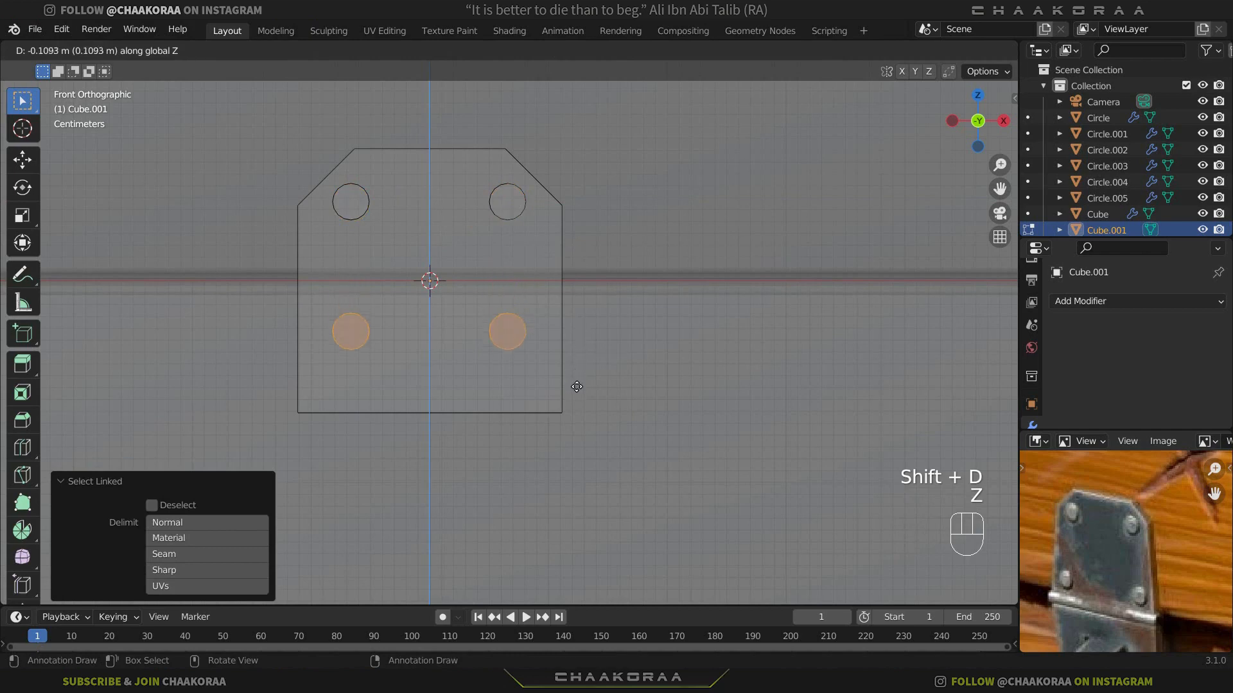
left_click(574, 423)
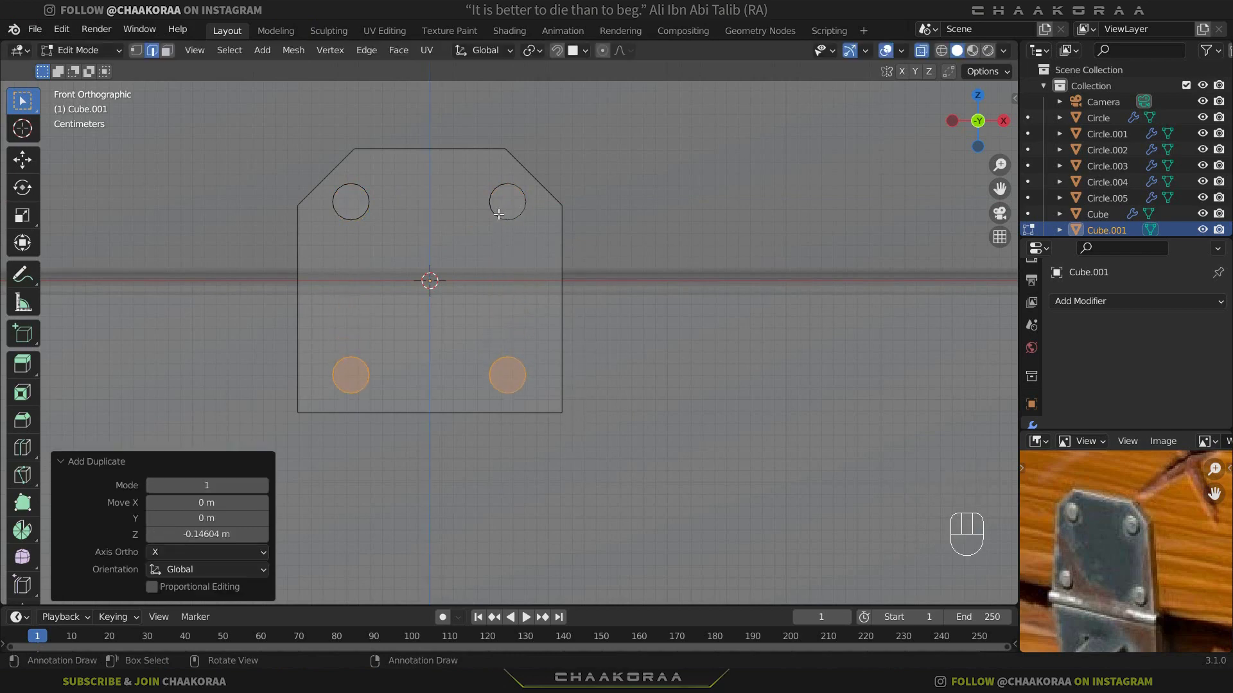
Select the plate-facing end caps of all four rivet cylinders in the right view and delete them
key("l")
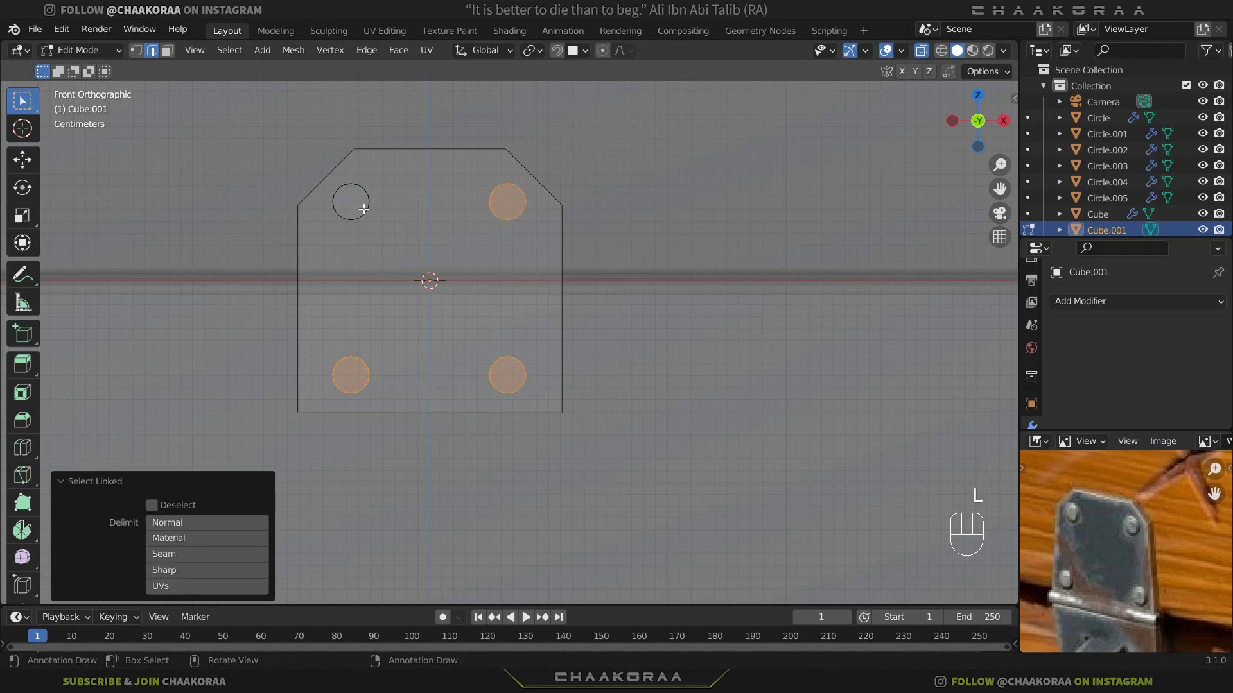
key("l")
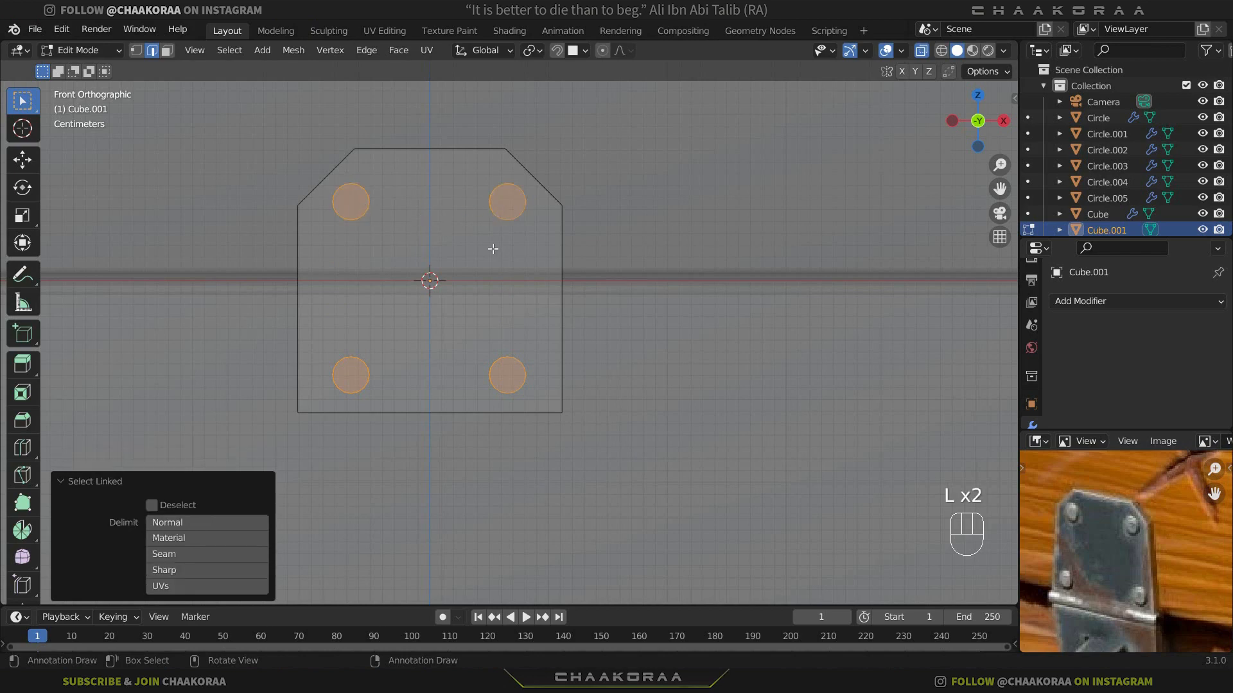
key("KP_3")
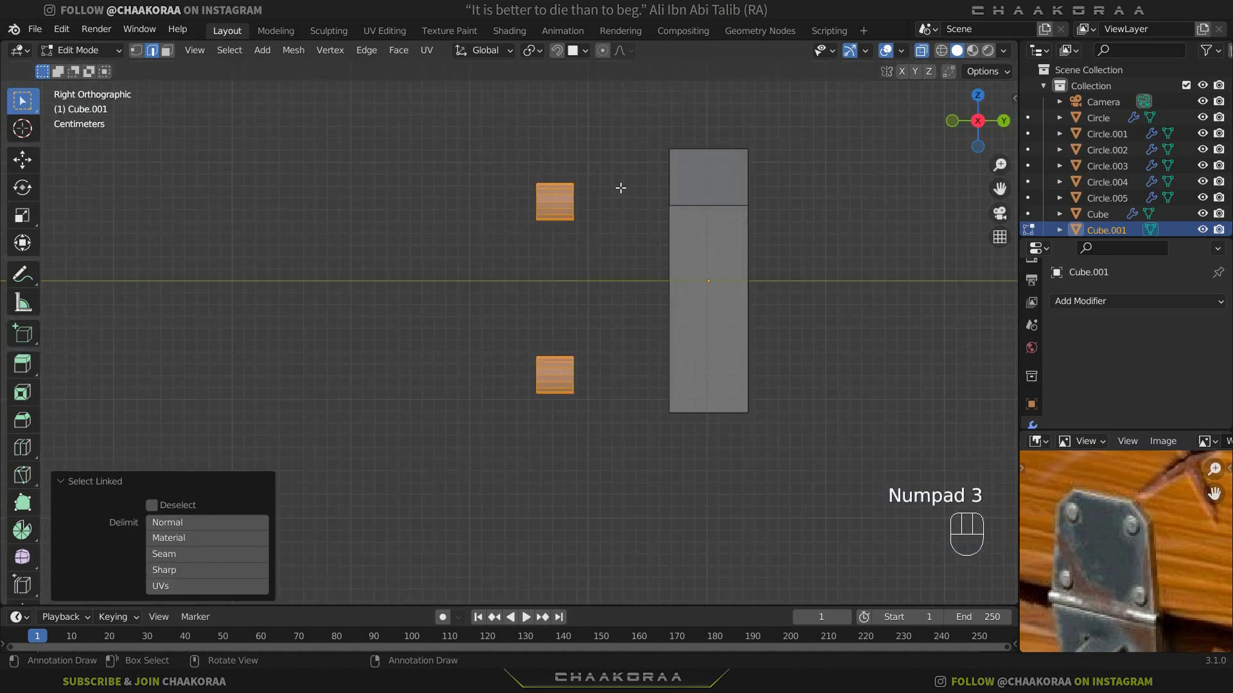
left_click_drag(629, 152, 557, 445)
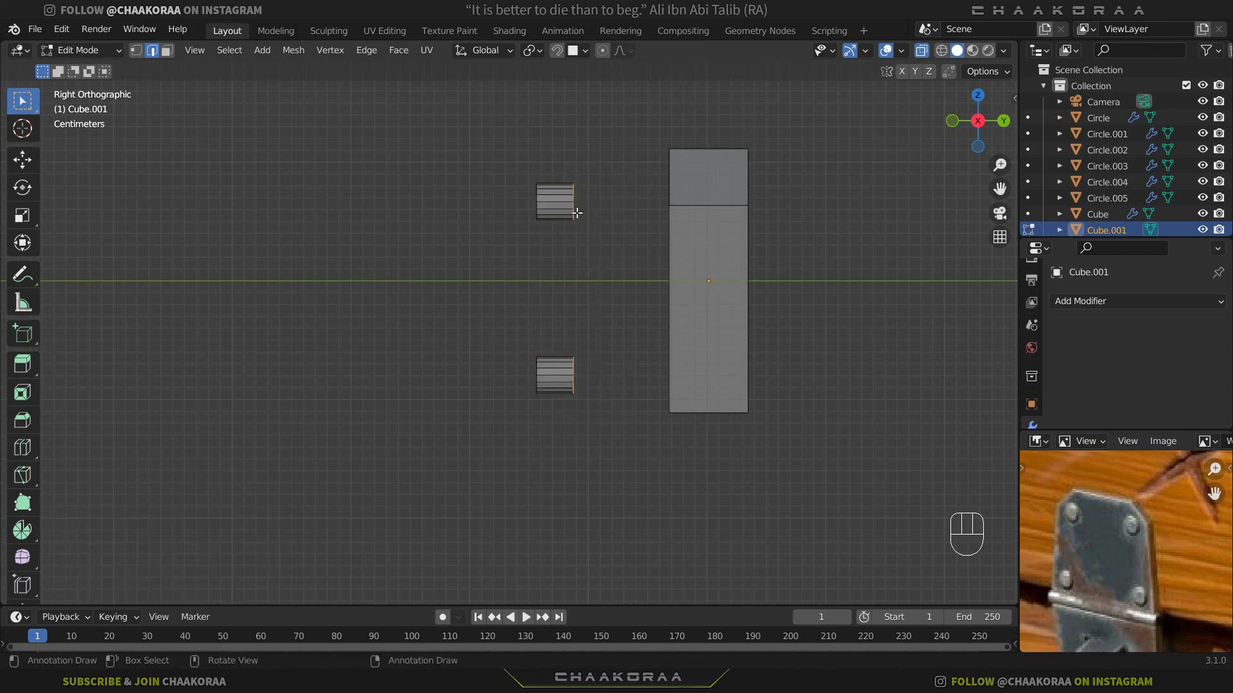
middle_click_drag(637, 245, 566, 224)
key("x")
left_click(599, 252)
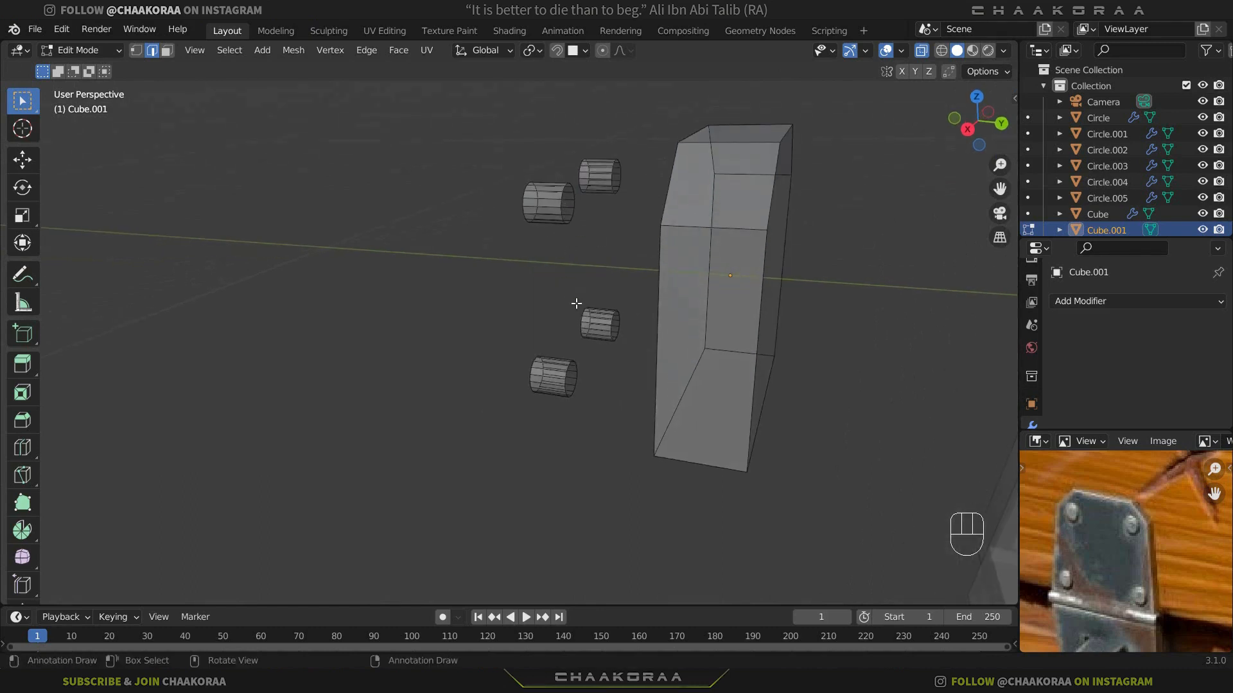
Select all four rivets and move them about 0.098 m along Y into the plate's front face
middle_click_drag(596, 261, 654, 240)
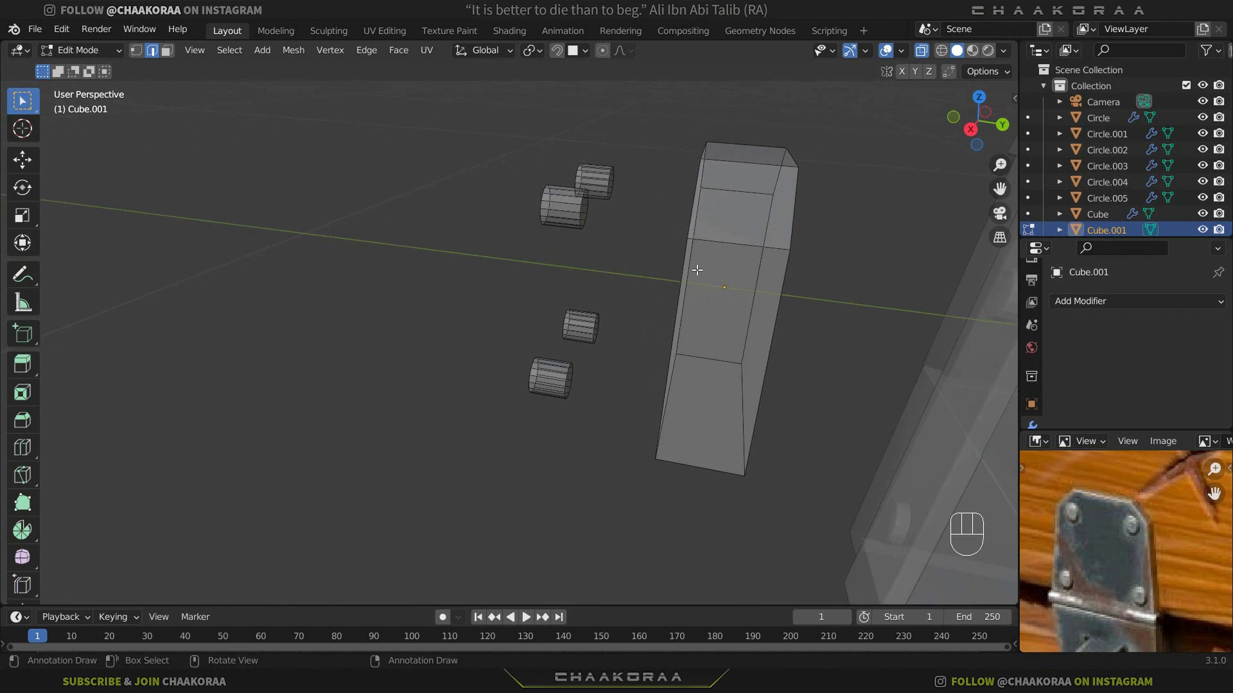
left_click_drag(632, 130, 445, 495)
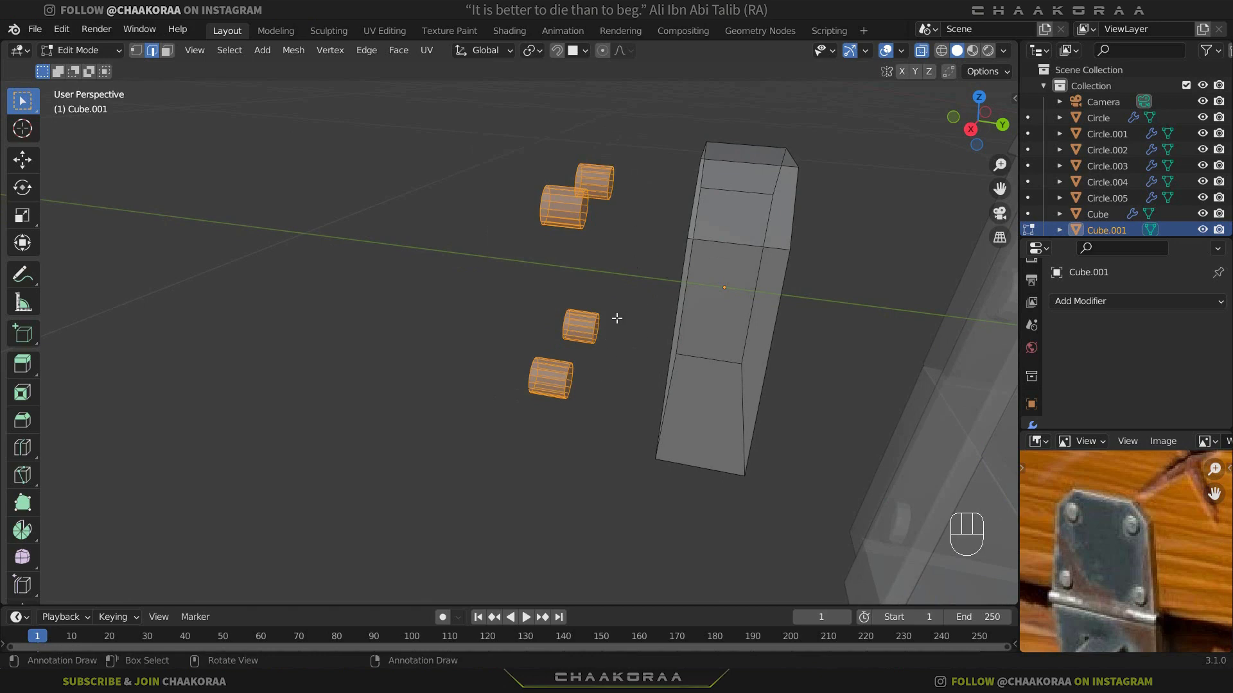
key("g")
key("y")
left_click(636, 321)
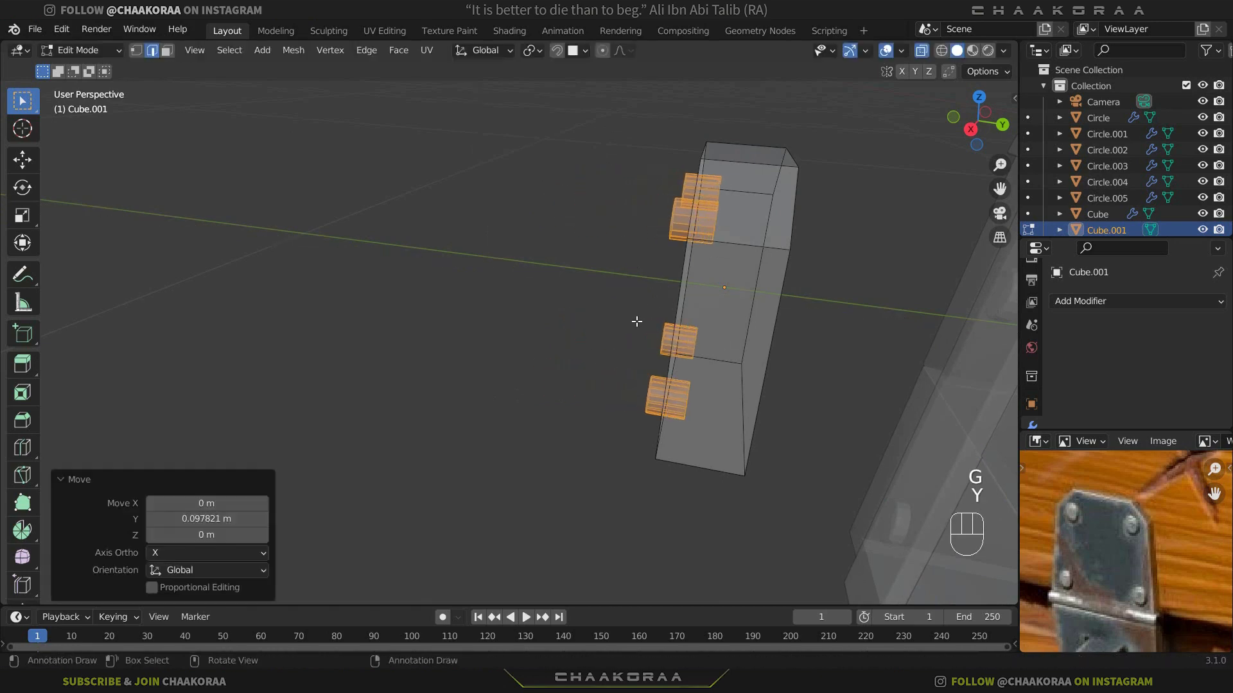
Turn off X-ray, slide the rivets slightly further along Y so only shallow heads protrude, and leave Edit Mode
key("alt+z")
middle_click_drag(649, 302, 721, 277)
key("g")
key("y")
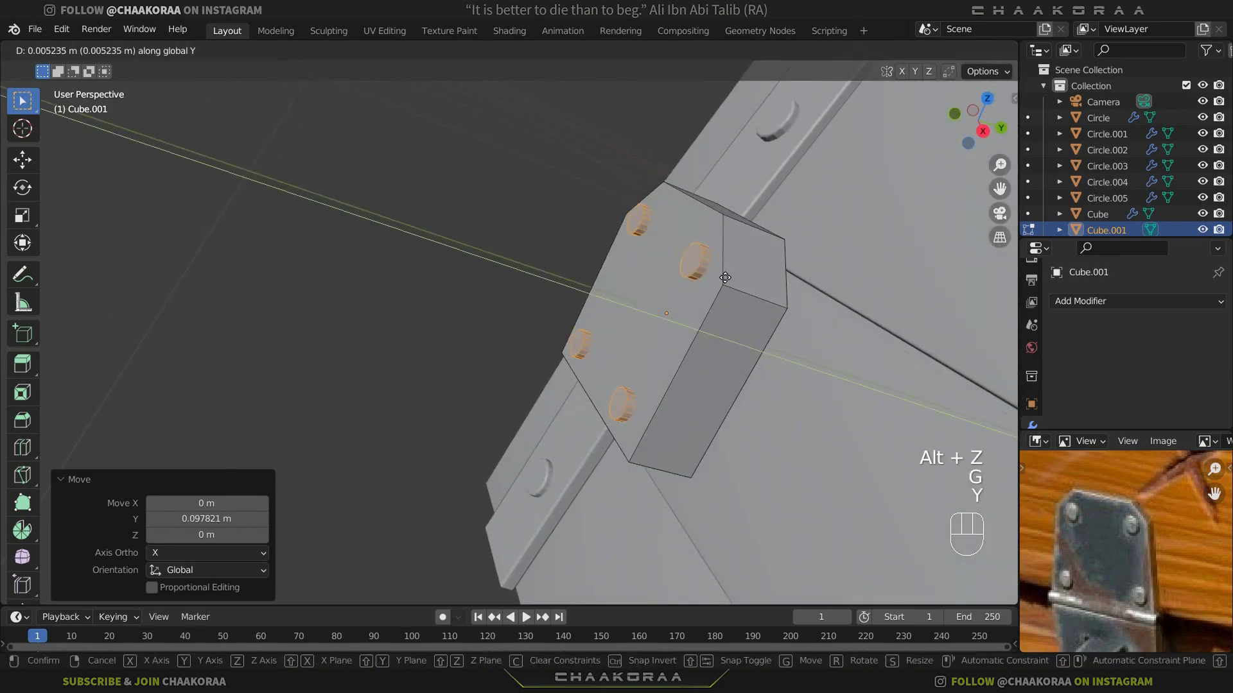
left_click(727, 278)
key("Tab")
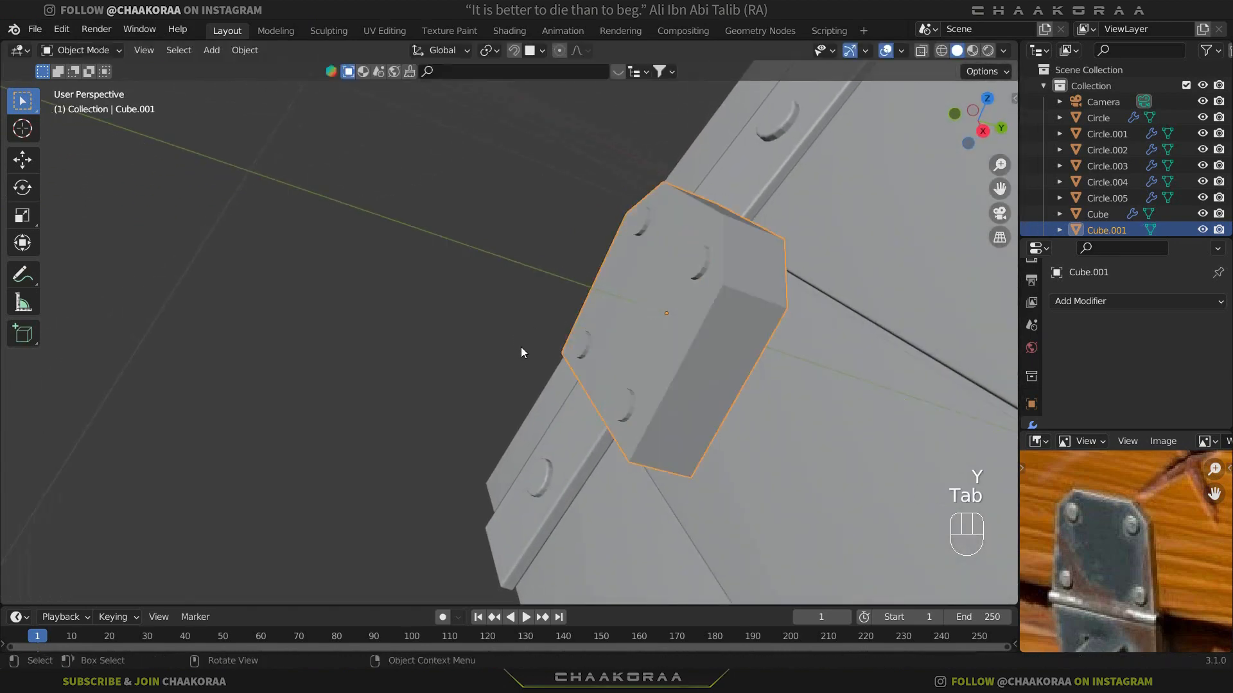
Inspect the riveted plate's position on the chest and examine the hasp ring and padlock in the reference image
middle_click_drag(521, 347, 656, 392)
scroll(590, 358, "down", 5)
middle_click_drag(676, 312, 580, 330)
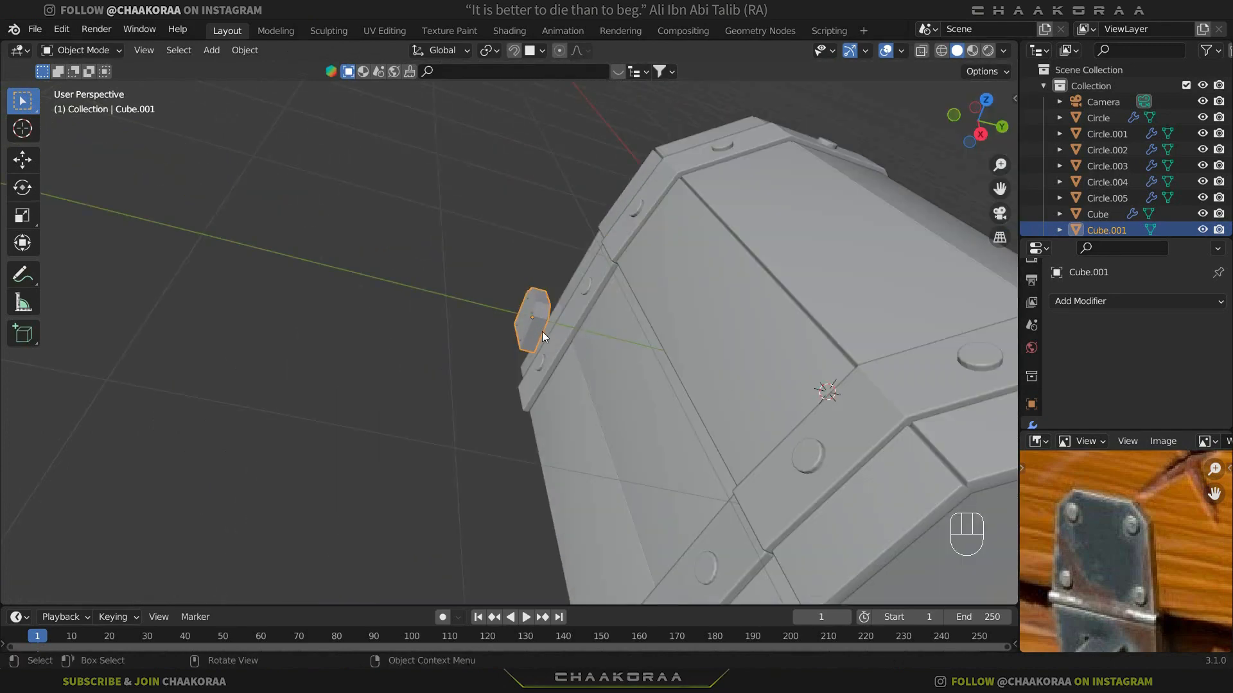
scroll(1072, 535, "up", 4)
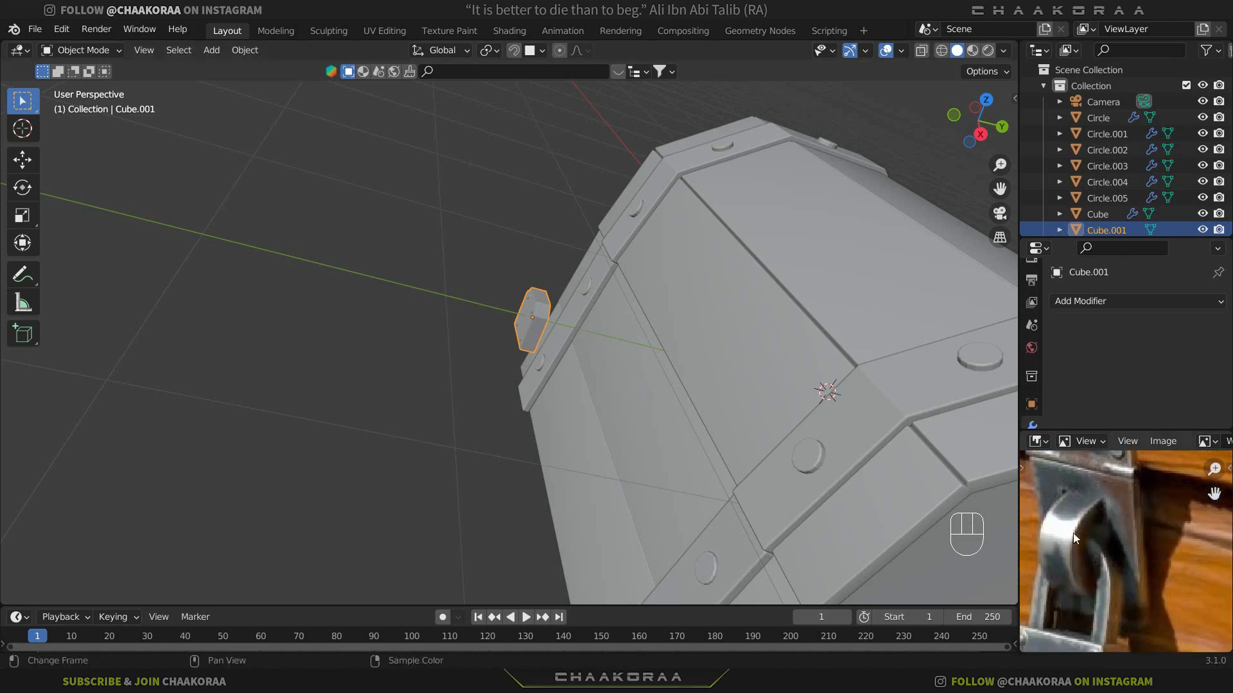
middle_click_drag(1109, 570, 1103, 522)
scroll(642, 394, "down", 2)
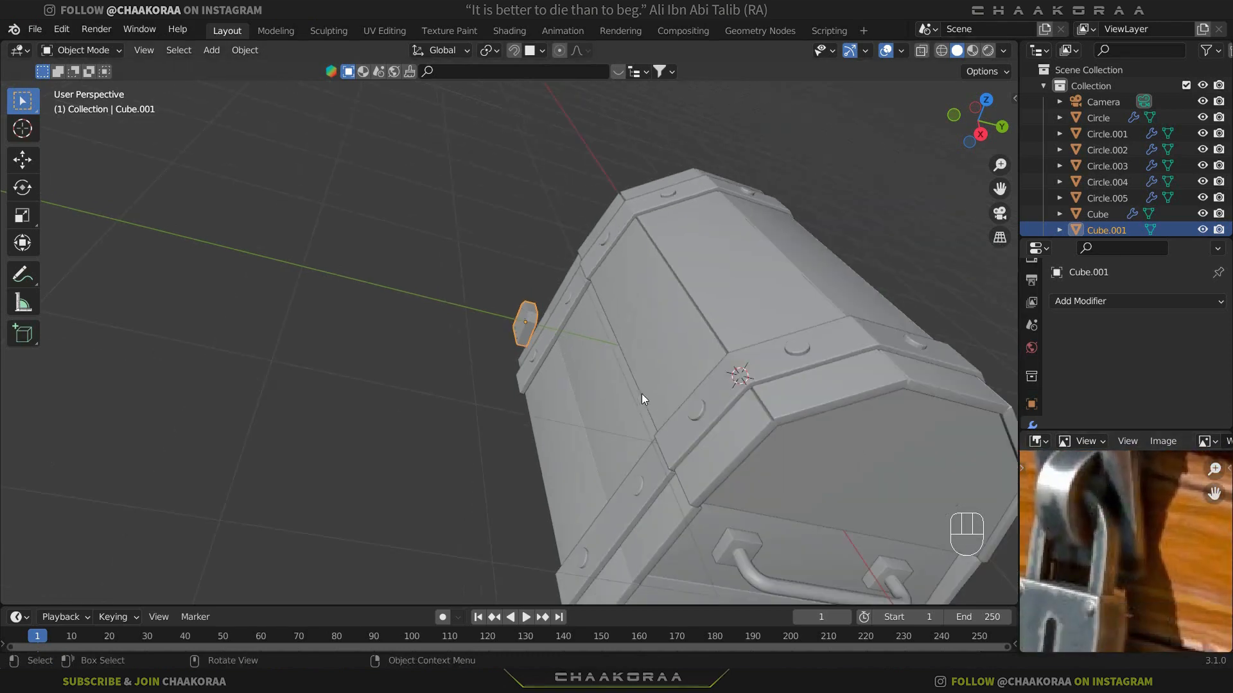
middle_click_drag(629, 368, 619, 340, "shift")
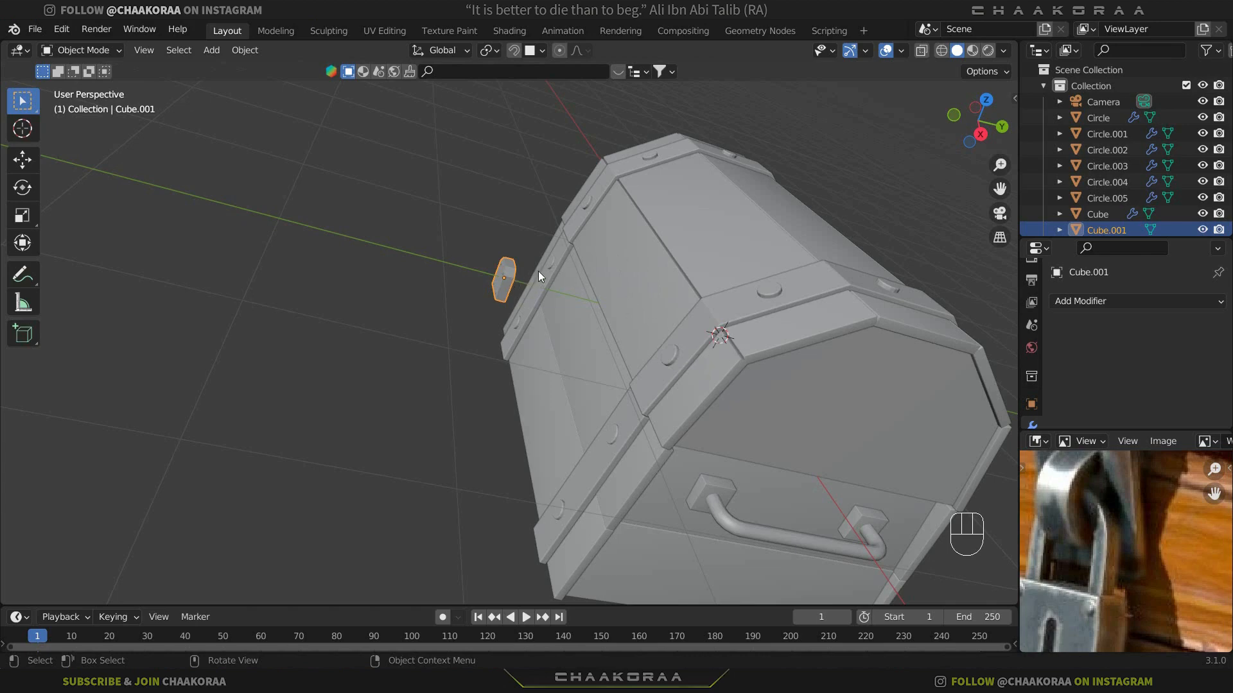
Snap the 3D cursor to the selected hasp plate
scroll(540, 293, "up", 3)
middle_click_drag(535, 291, 568, 306, "shift")
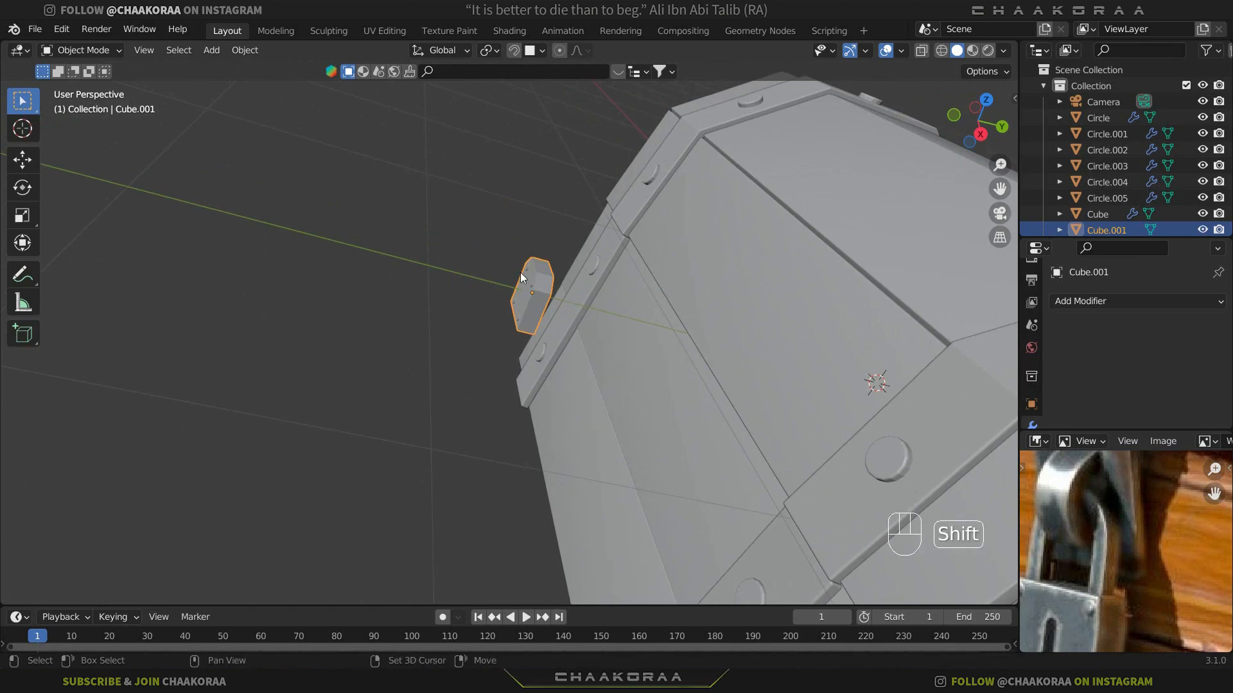
key("shift+s")
left_click(536, 365)
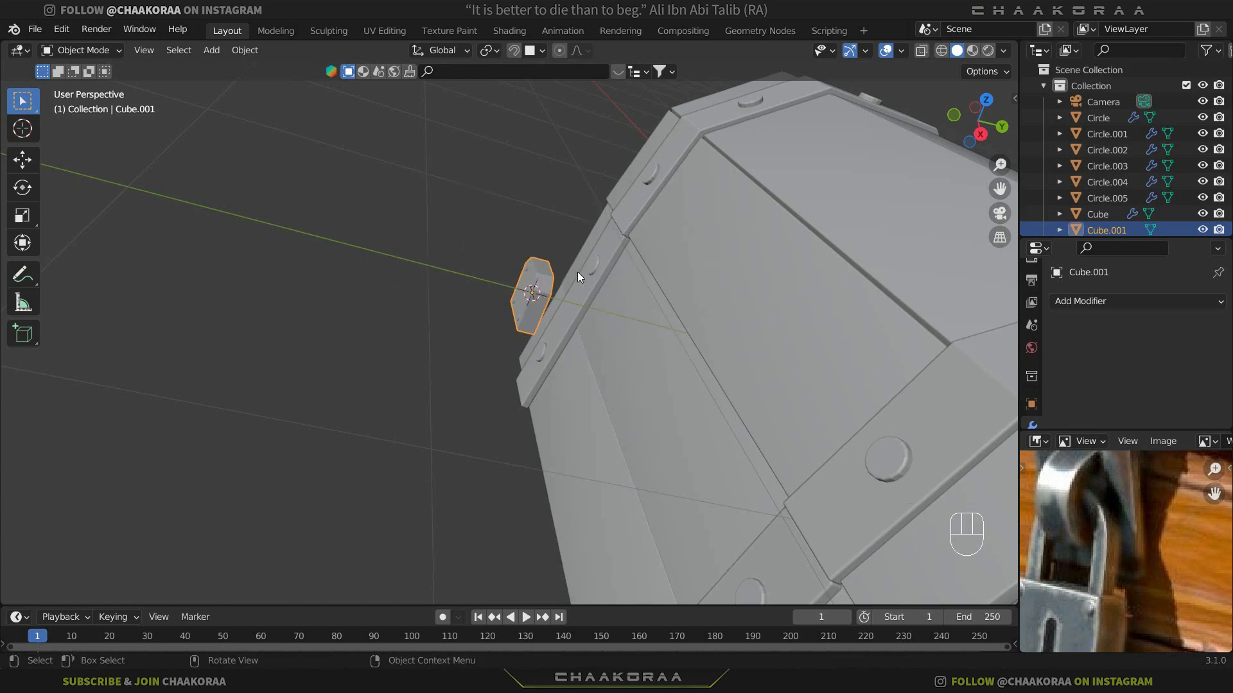
Add a 16-vertex cylinder at the 3D cursor for the hasp's hinge and rotate it 90° about the Y axis
middle_click_drag(552, 333, 565, 272)
middle_click_drag(1070, 576, 1135, 559)
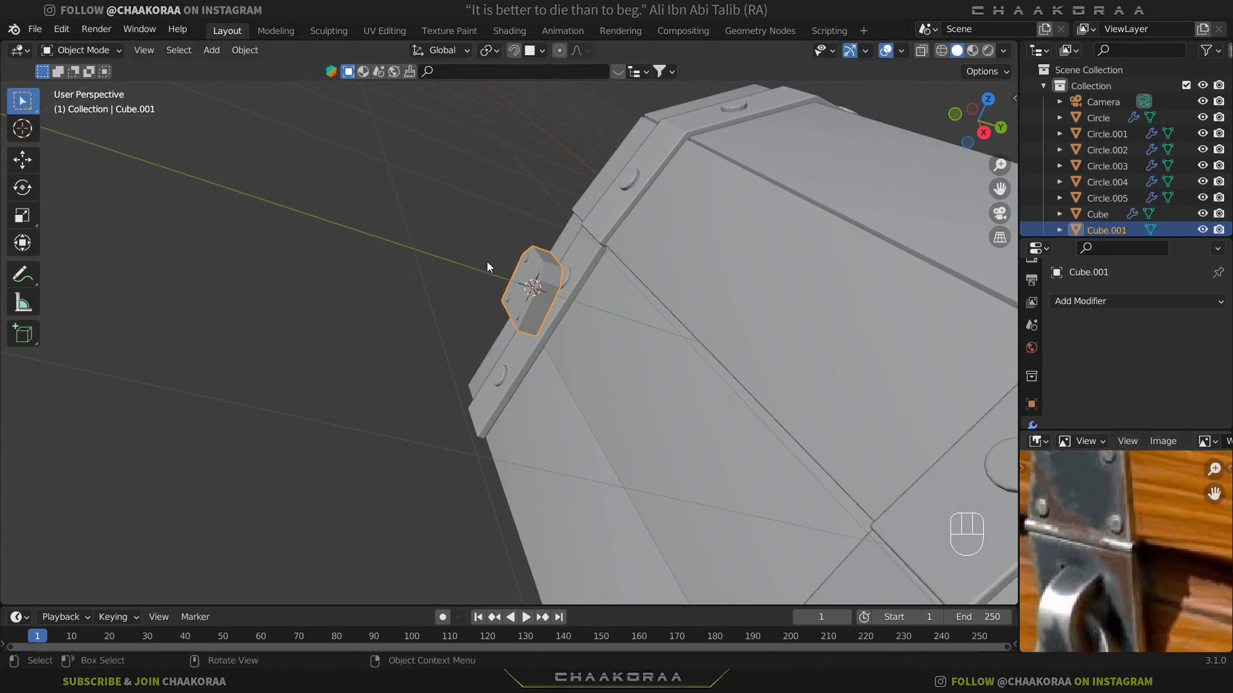
key("shift+a")
mouse_move(488, 260)
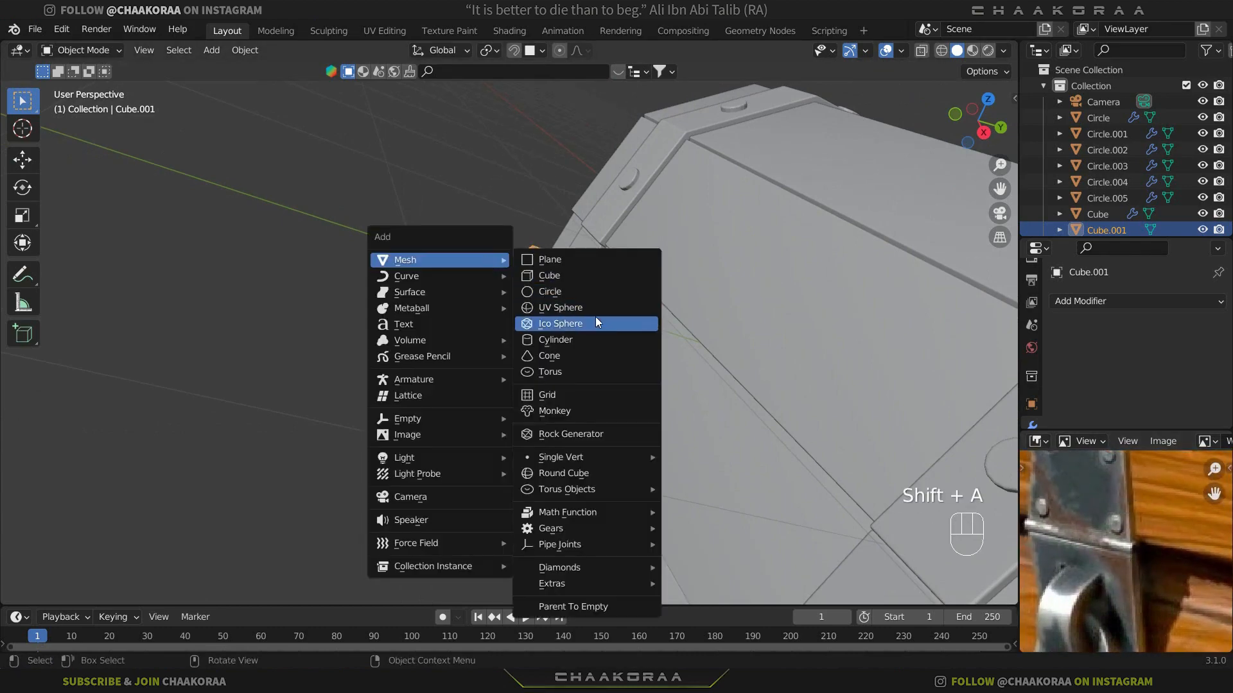
left_click(591, 339)
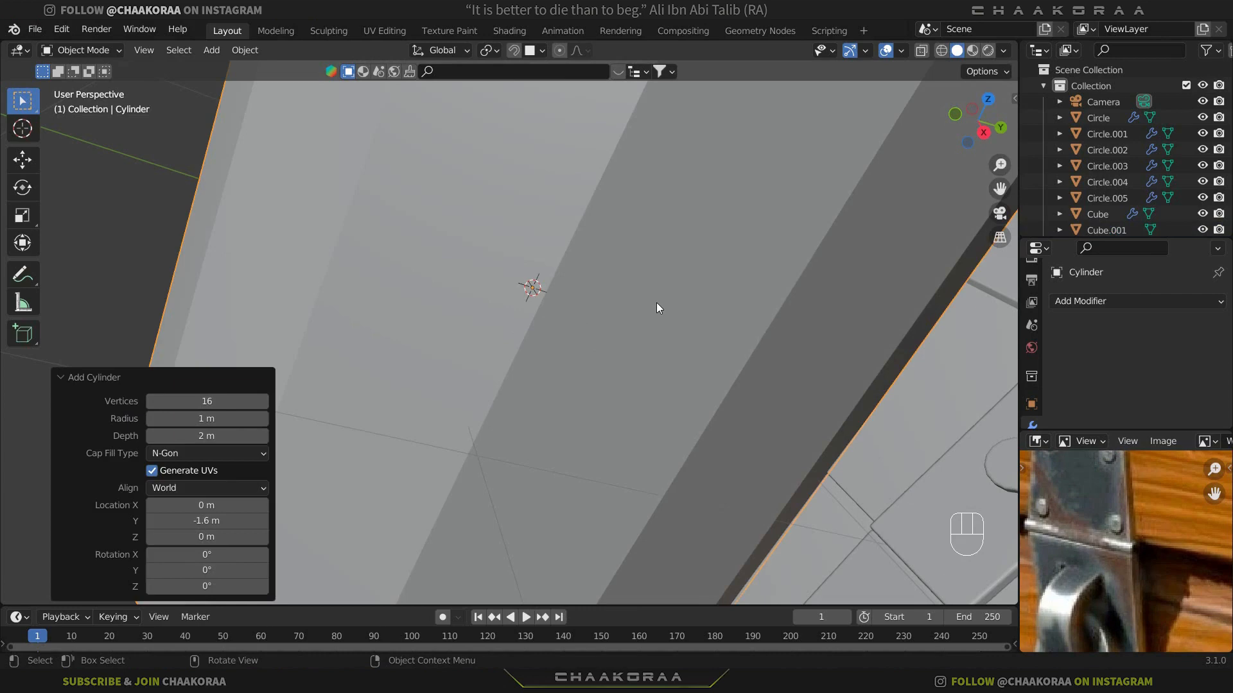
key("r")
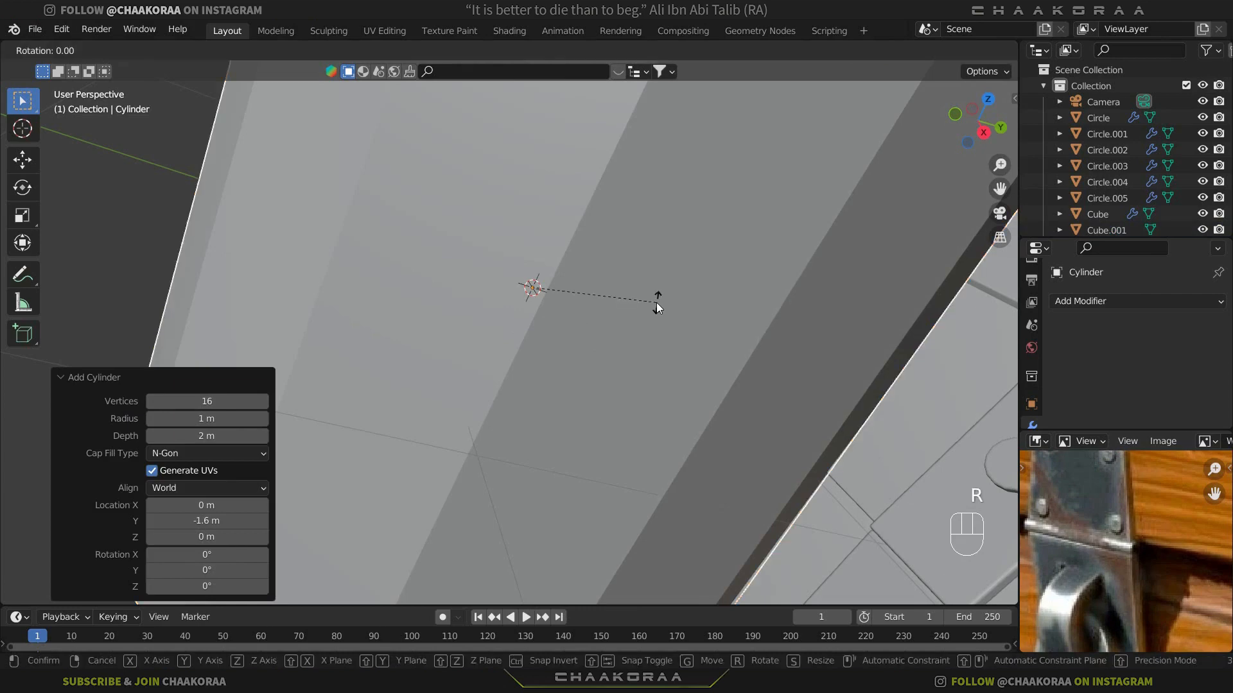
key("x")
key("KP_9")
key("KP_0")
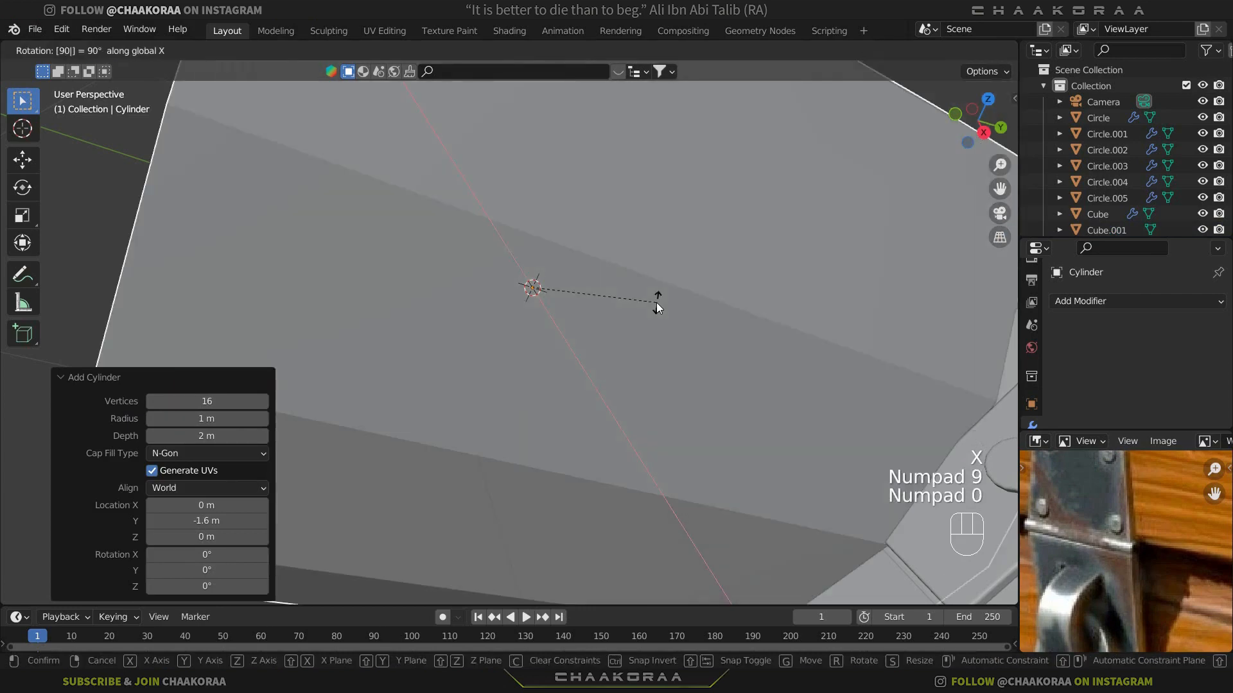
key("y")
key("KP_Enter")
Scale the cylinder uniformly to 0.061 and move it about 0.104 m down along Z to the plate's lower edge
scroll(653, 325, "down", 6)
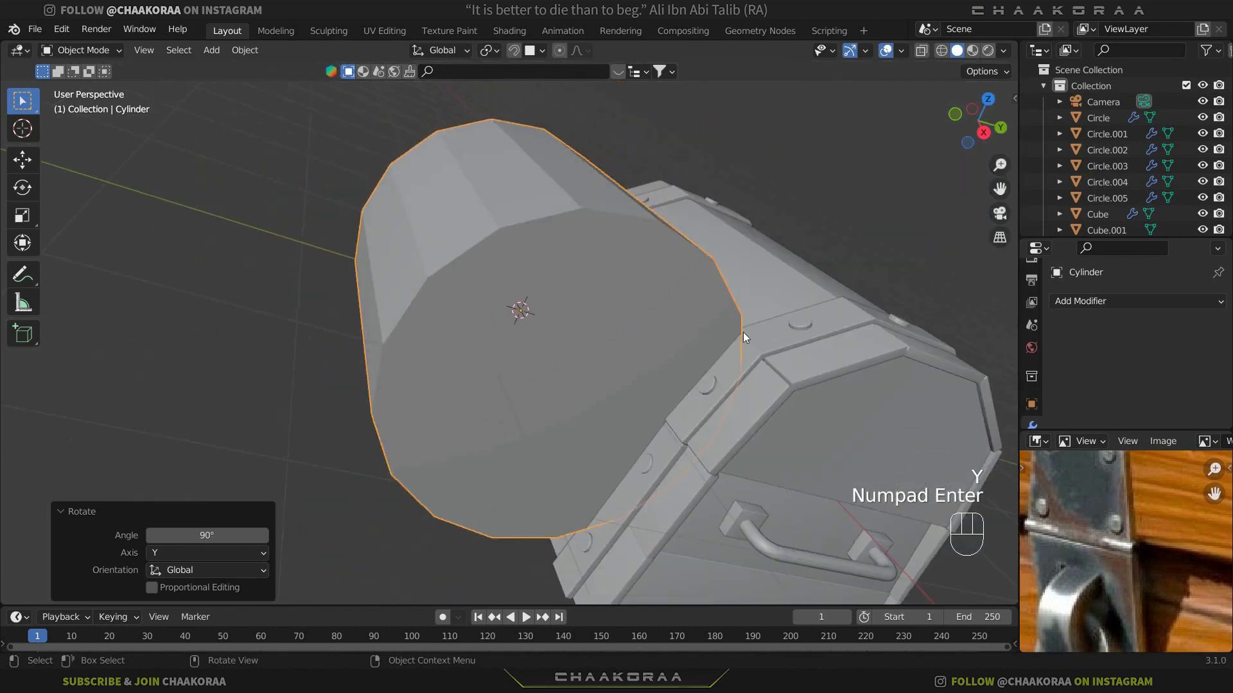
key("s")
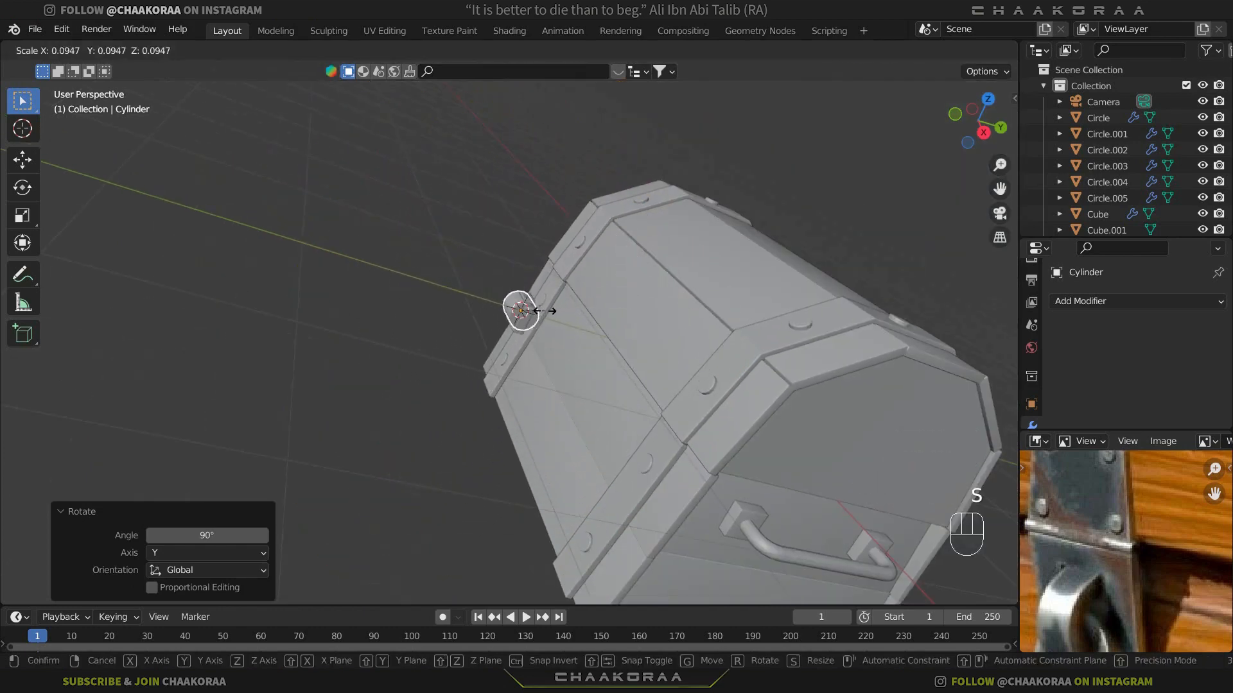
left_click(536, 309)
key("KP_1")
scroll(490, 330, "up", 2)
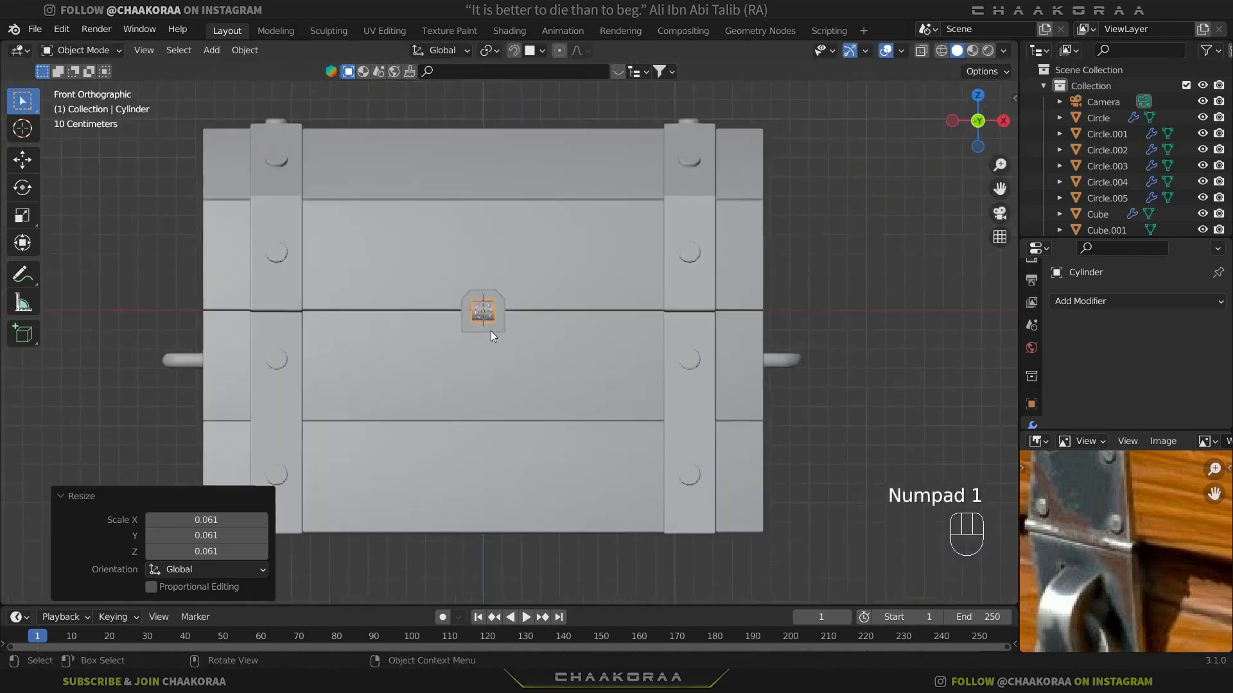
middle_click_drag(510, 329, 538, 324, "shift")
scroll(524, 302, "up", 5)
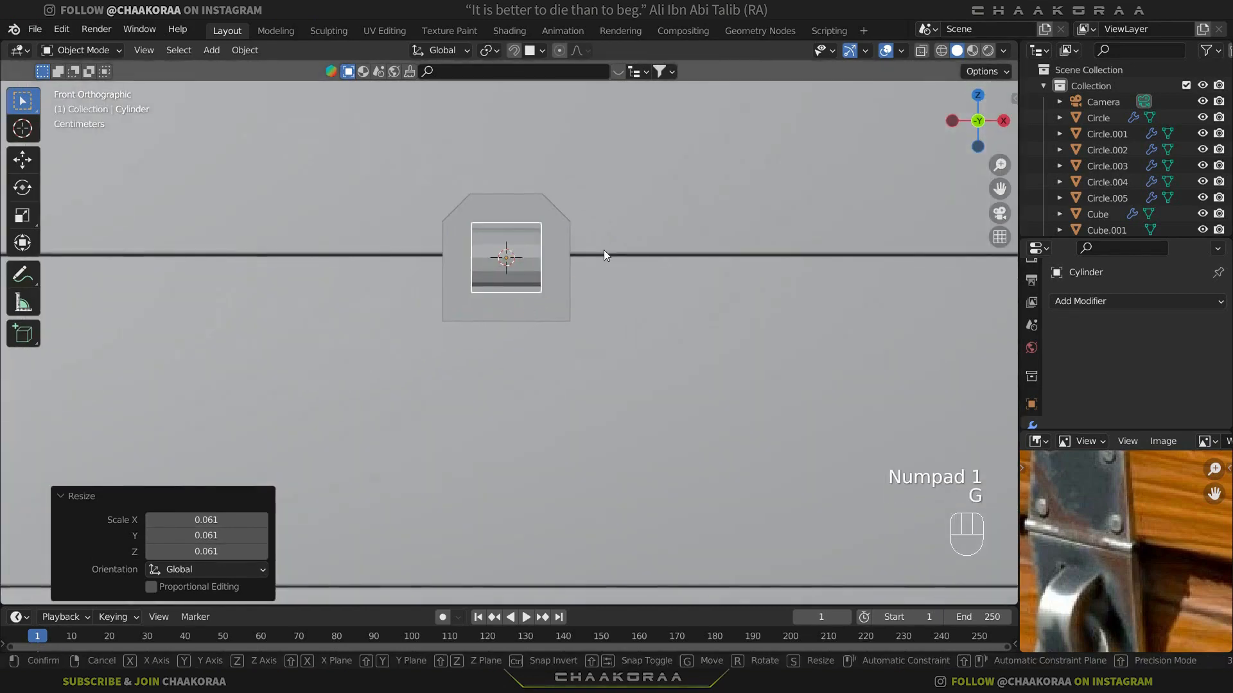
key("g")
key("z")
left_click(678, 276)
Shrink the cylinder by factors of 0.384 and 0.889, lowering it about 0.013 m along Z to straddle the plate's lower edge
key("s")
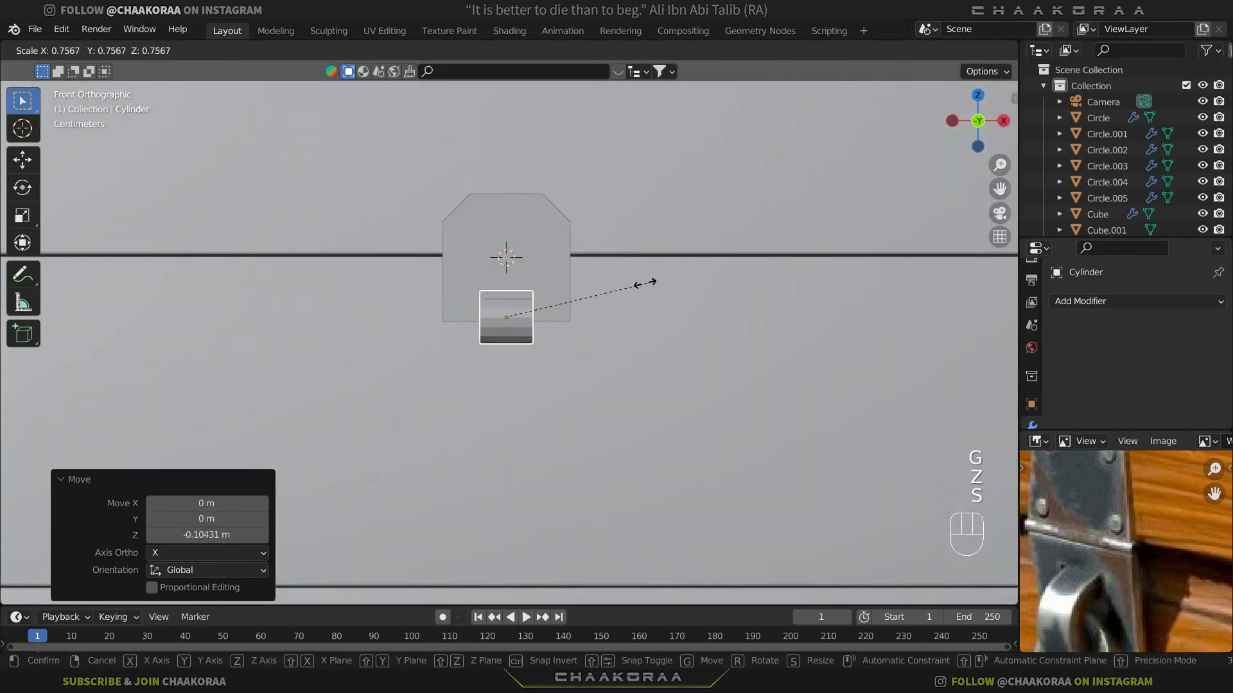
left_click(577, 296)
key("g")
key("z")
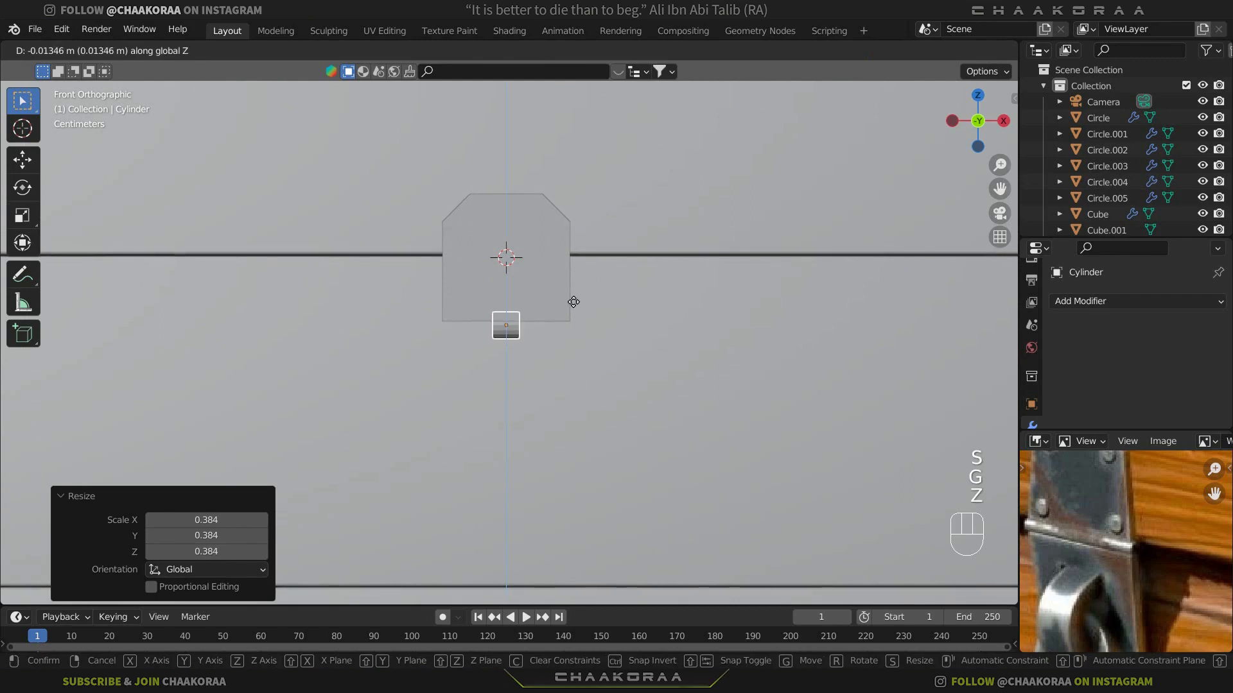
left_click(573, 303)
scroll(573, 303, "up", 4)
key("s")
left_click(555, 287)
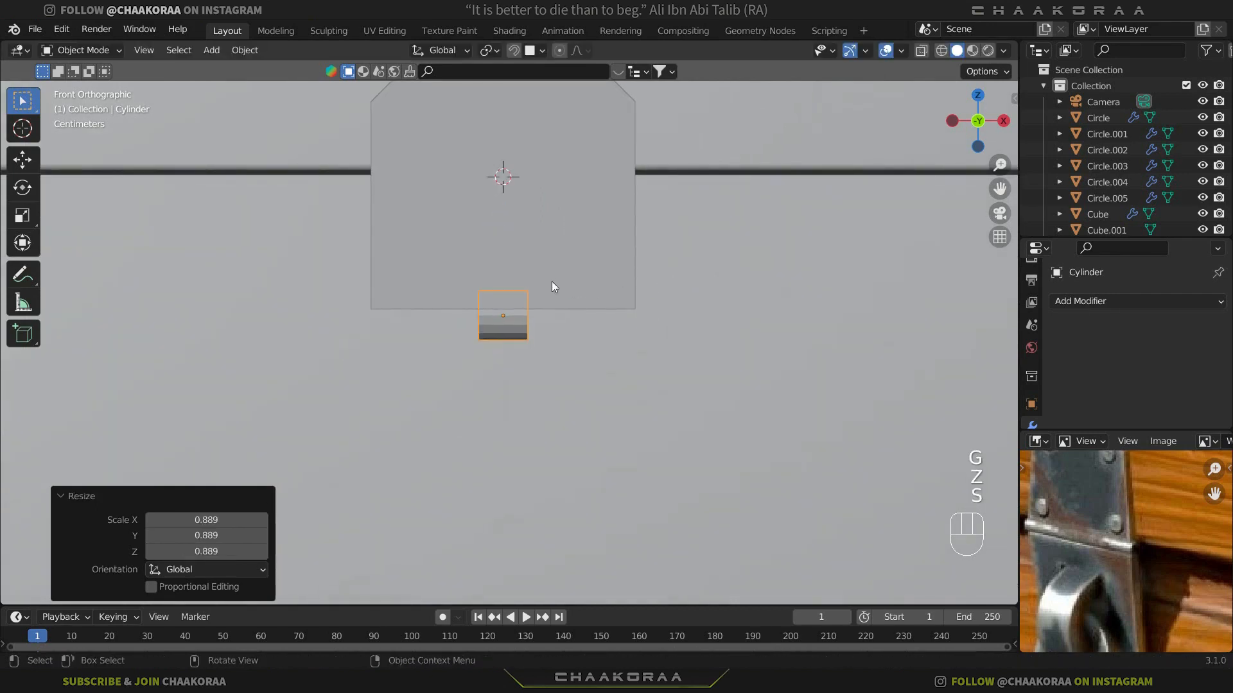
Stretch the cylinder along X by 5.768, then trim it to 0.964 along X so it barely overhangs the plate's sides
key("s")
key("x")
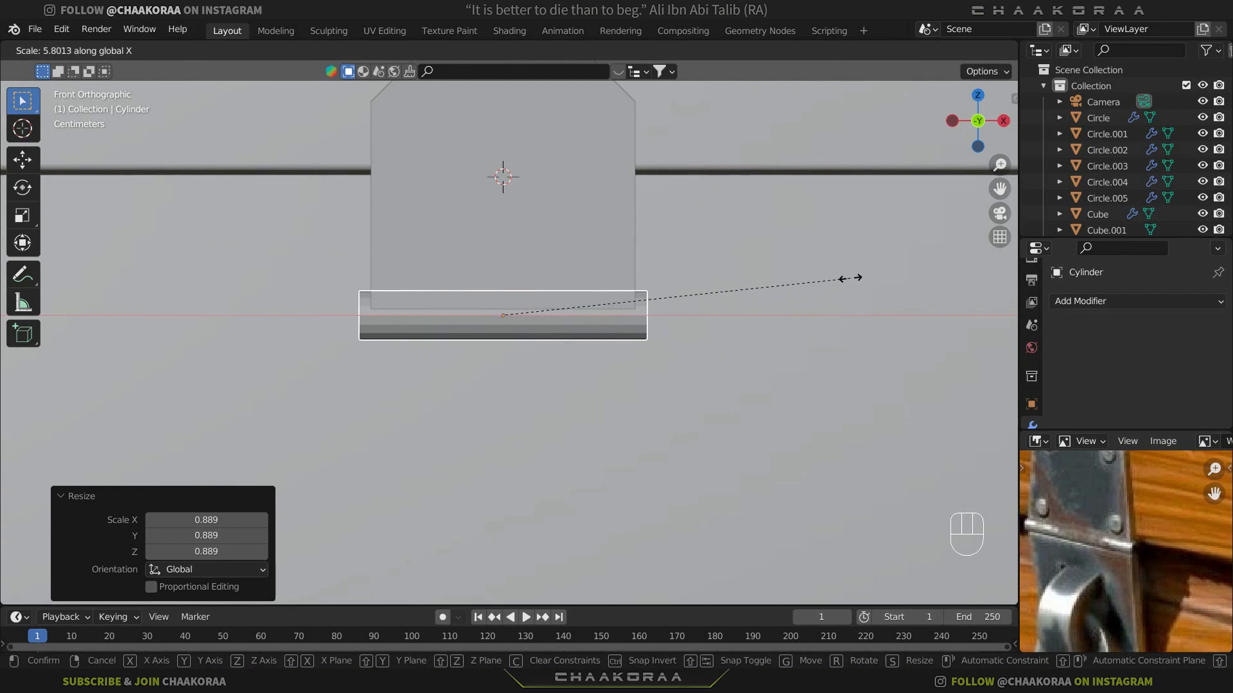
left_click(834, 279)
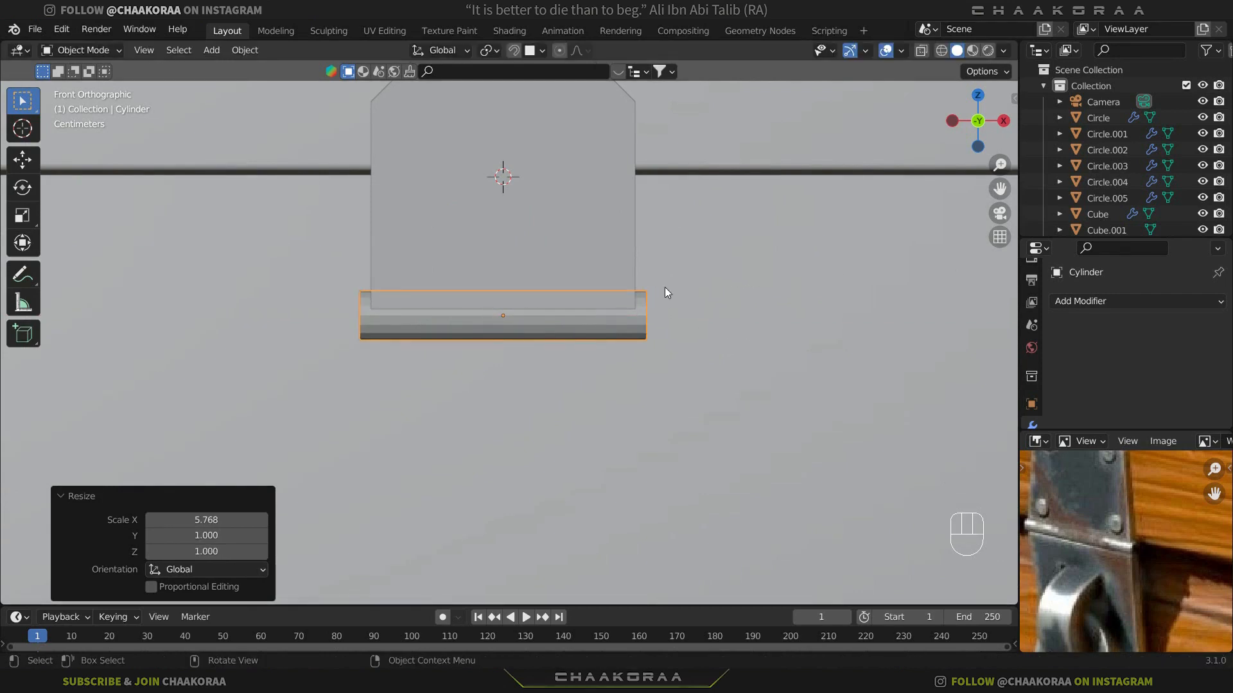
middle_click_drag(649, 236, 519, 273)
key("s")
key("x")
left_click(783, 253)
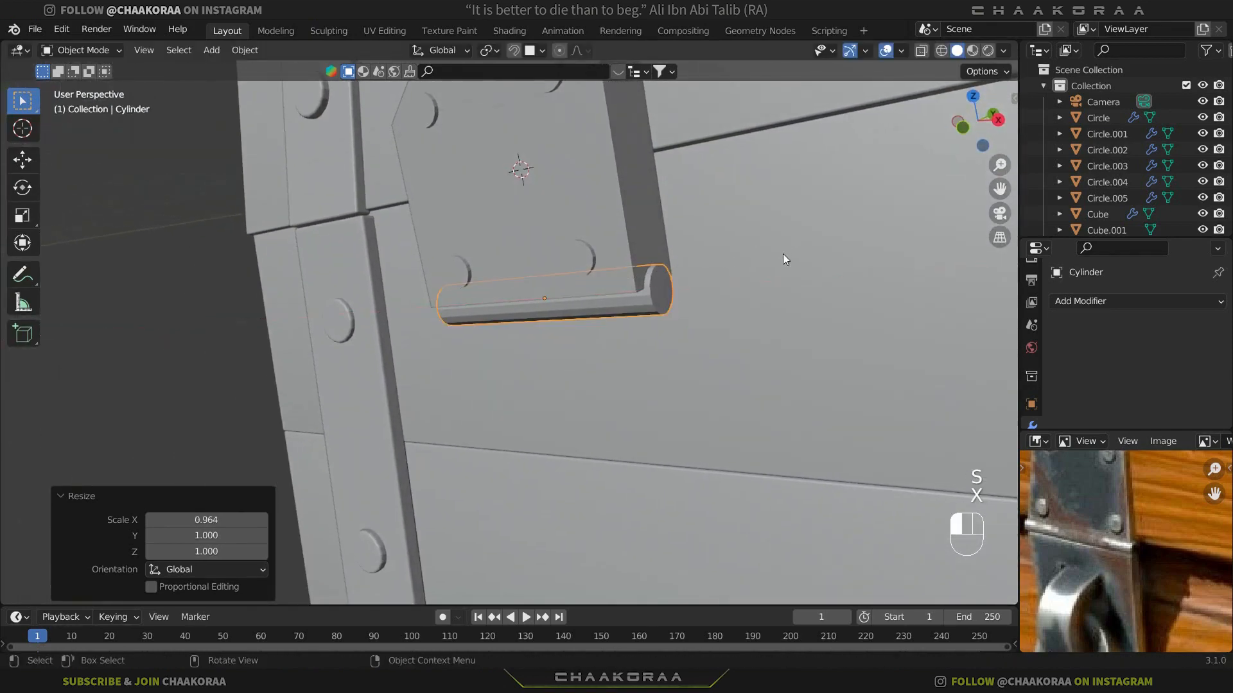
key("s")
key("shift+x")
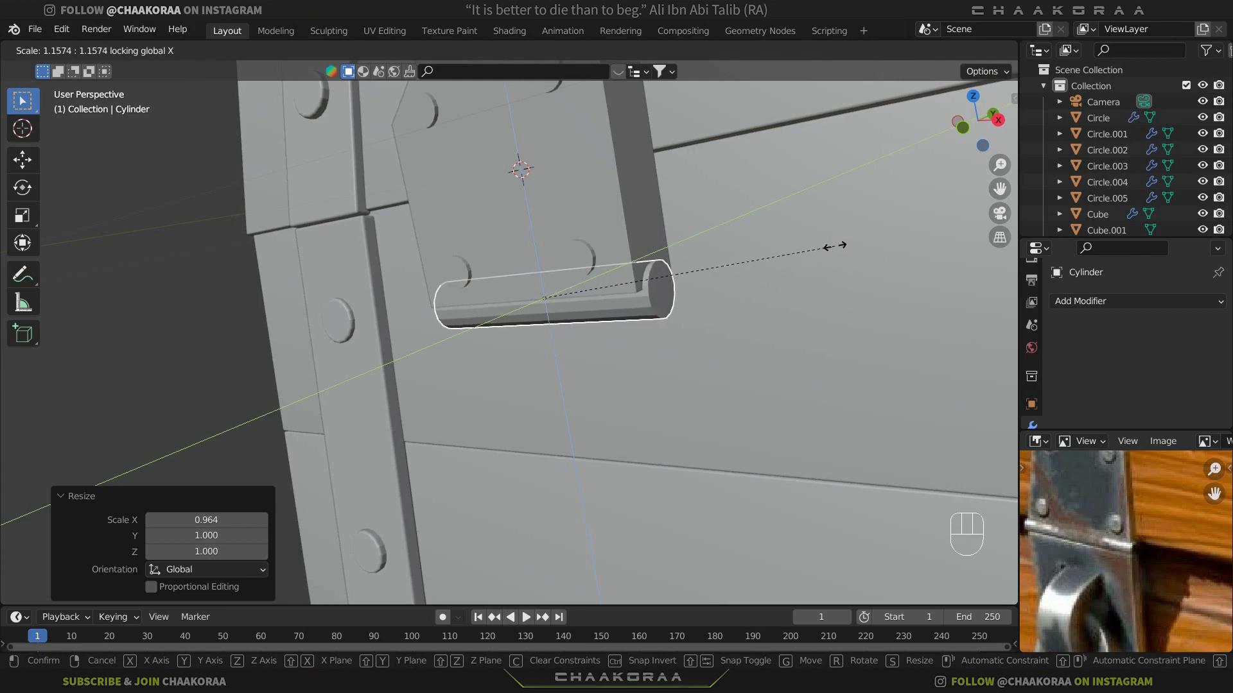
right_click(811, 302)
Thicken the hinge cylinder by 1.295 in Y and Z, keeping its X length locked
key("s")
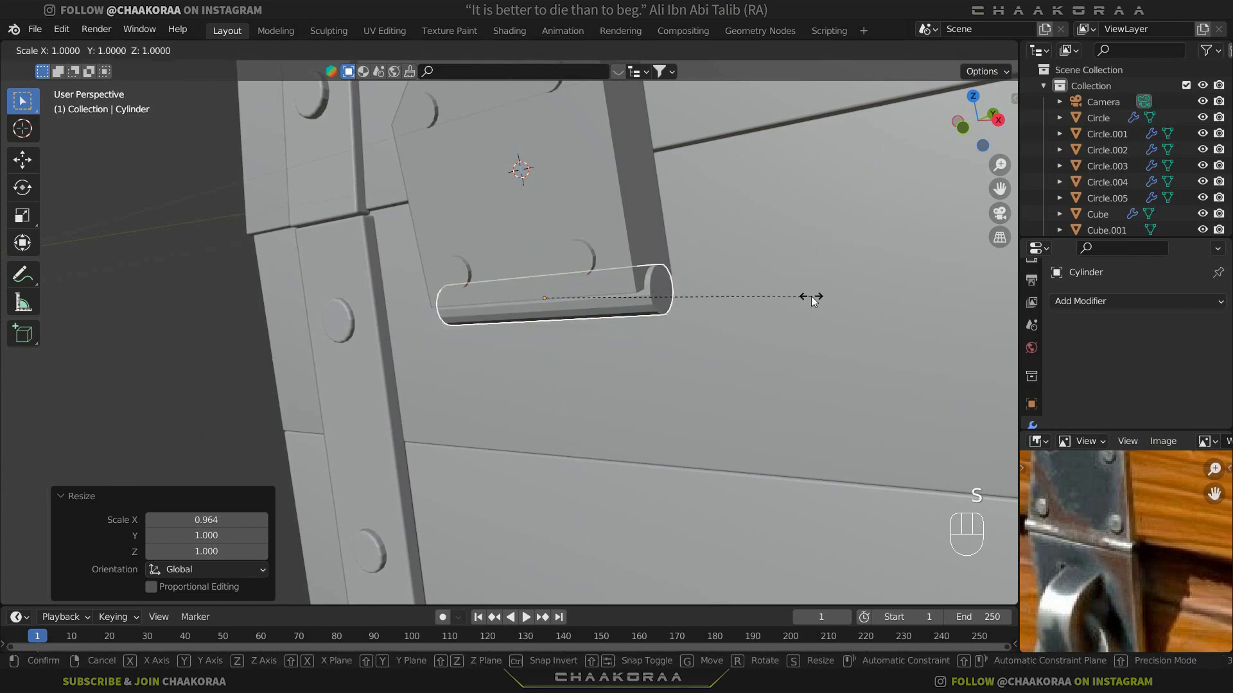
key("shift+x")
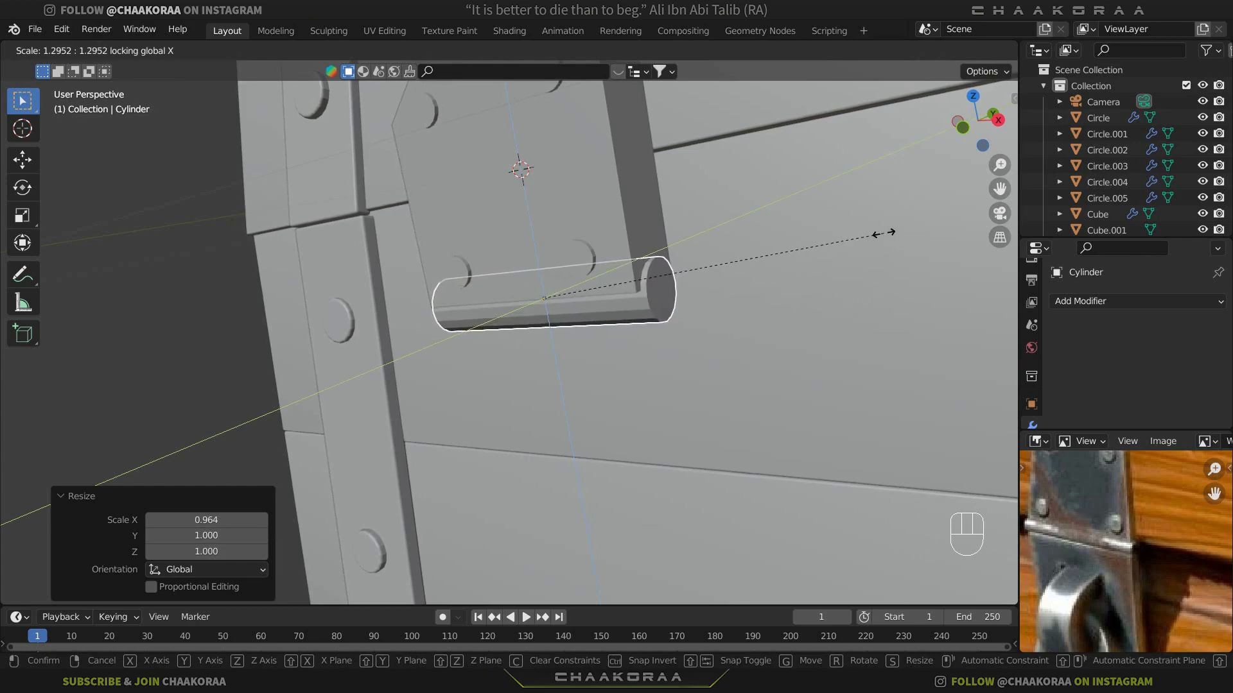
left_click(884, 232)
middle_click_drag(803, 293, 667, 315)
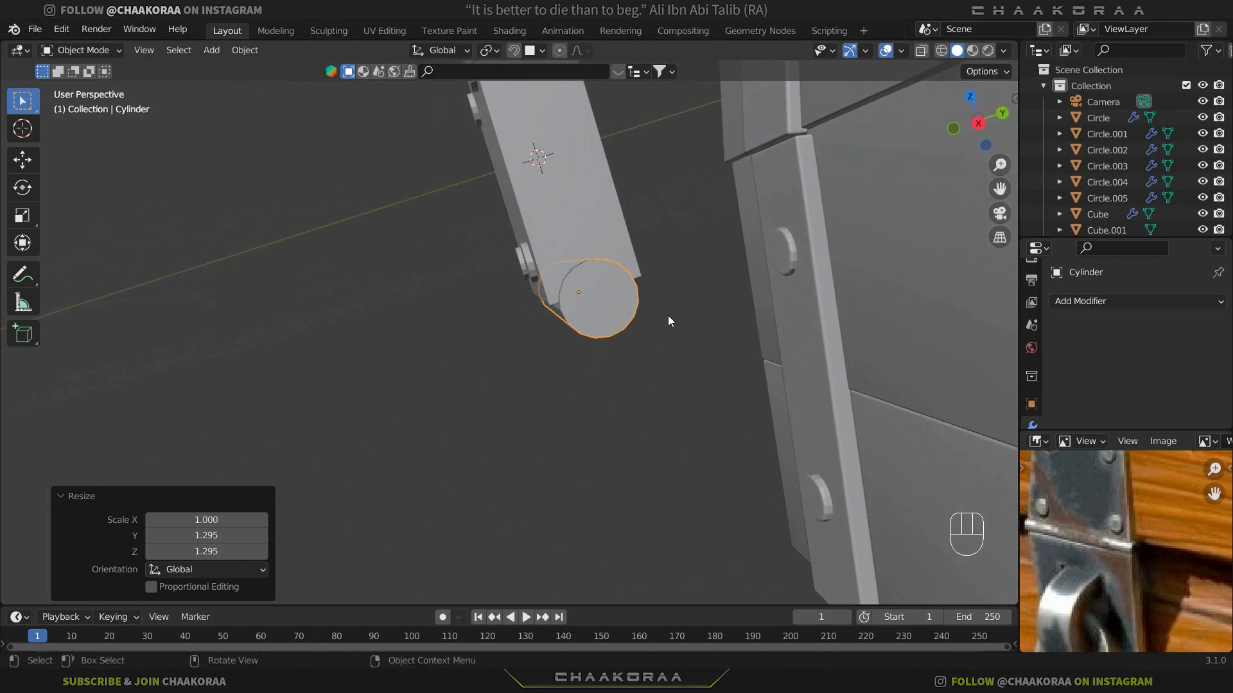
key("g")
key("z")
right_click(803, 302)
Thicken the hinge cylinder further by 1.139 in Y and Z so its diameter nearly matches the plate's thickness
key("s")
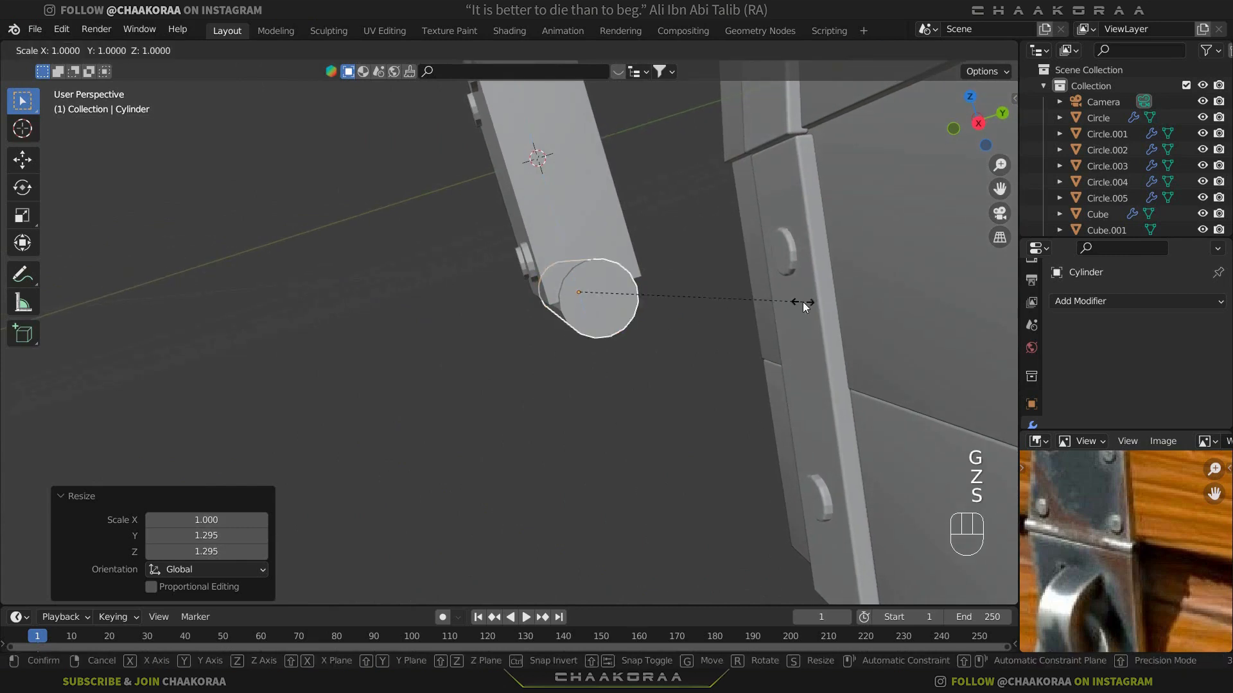
key("shift+x")
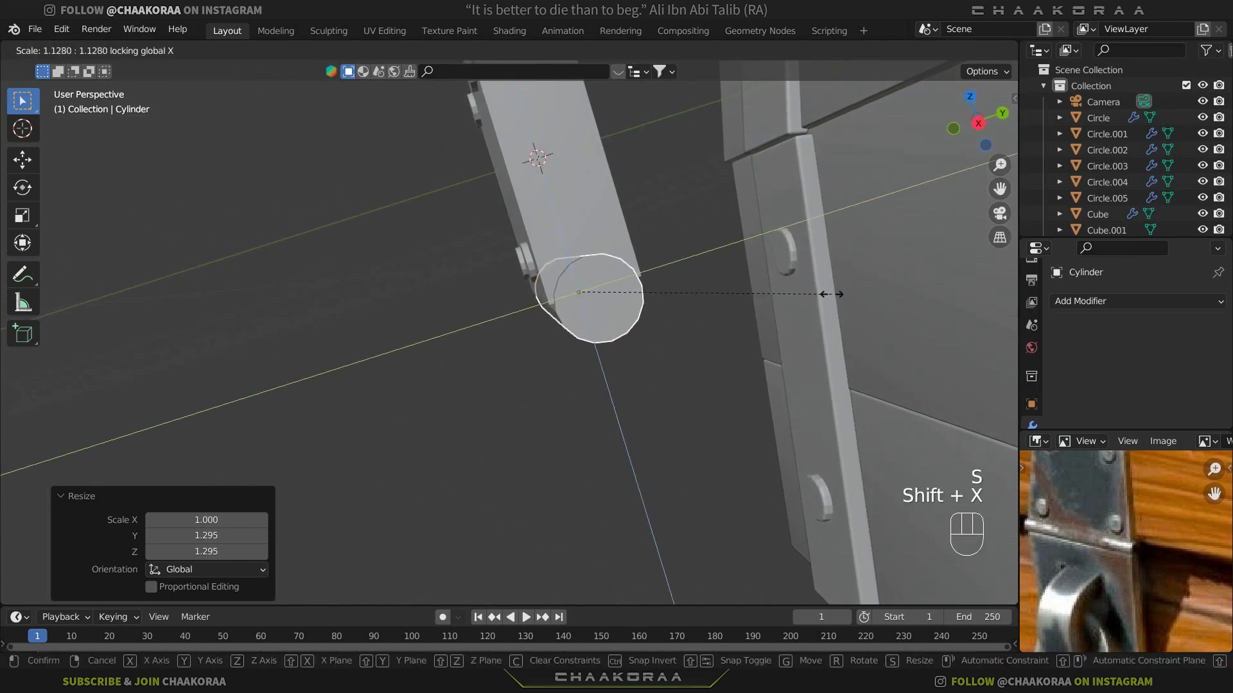
left_click(544, 316)
middle_click_drag(545, 316, 787, 292)
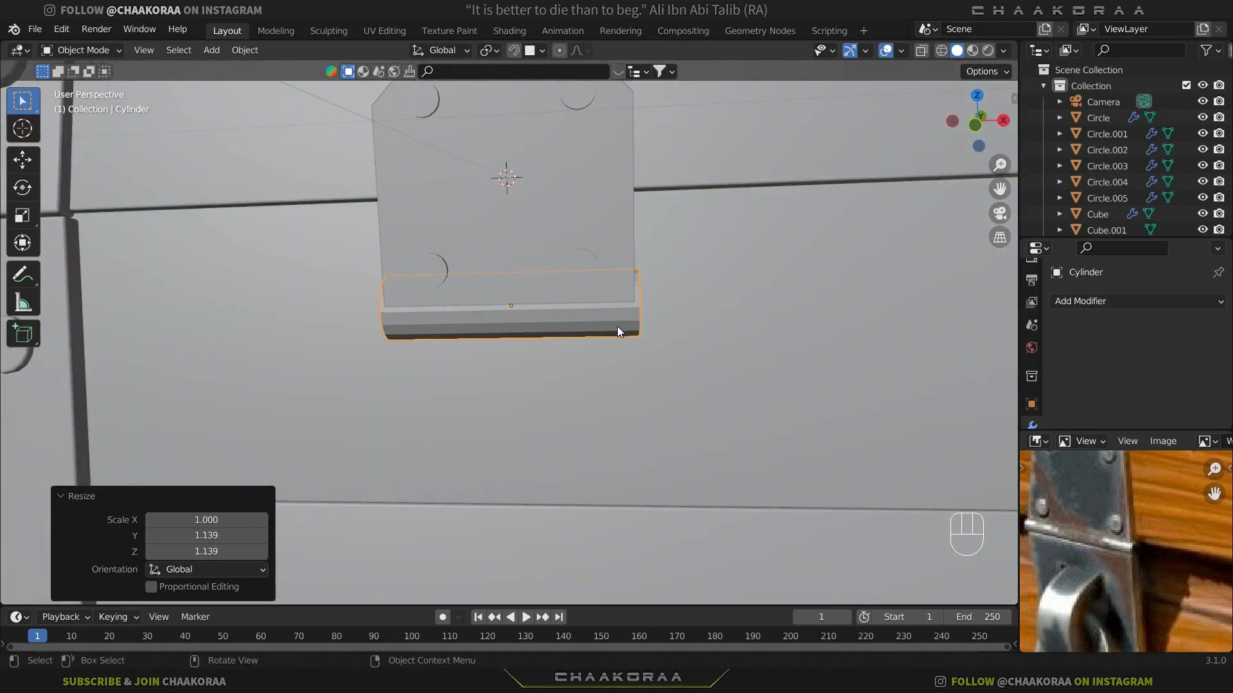
Check the hasp's lower plate in the reference image, then add a cube at the 3D cursor and lower it about 0.238 m along Z
scroll(1130, 603, "down", 2)
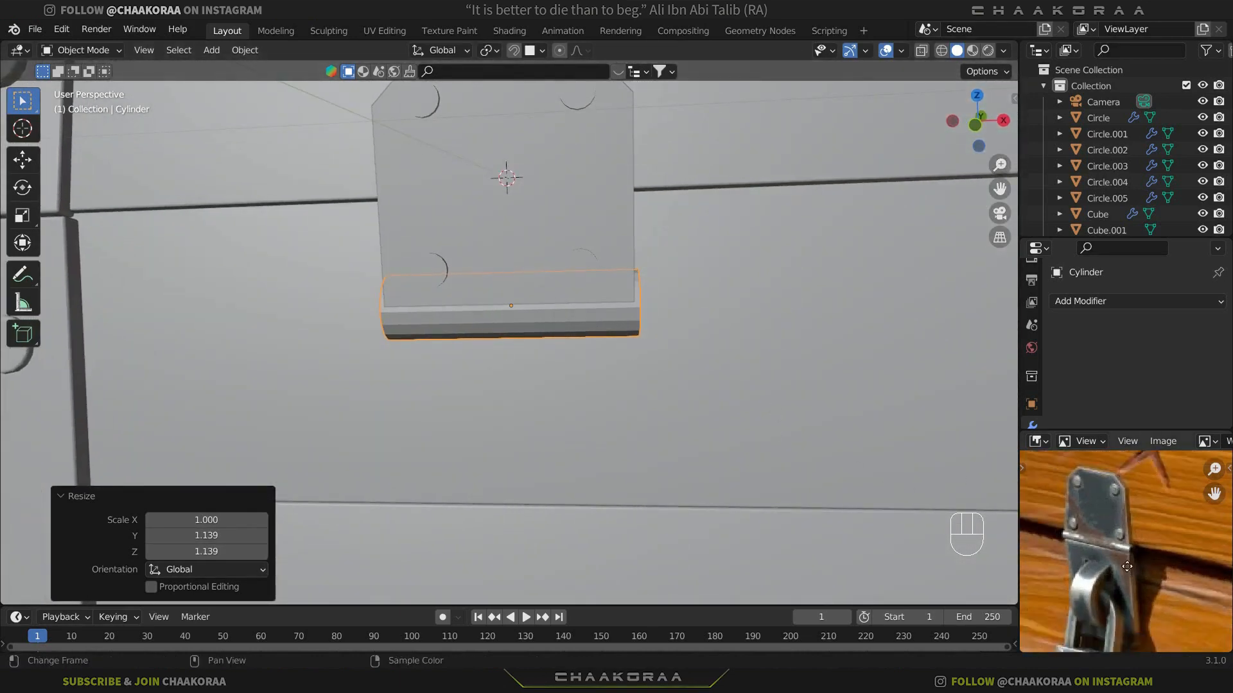
middle_click_drag(1130, 603, 1144, 540)
scroll(1146, 535, "up", 2)
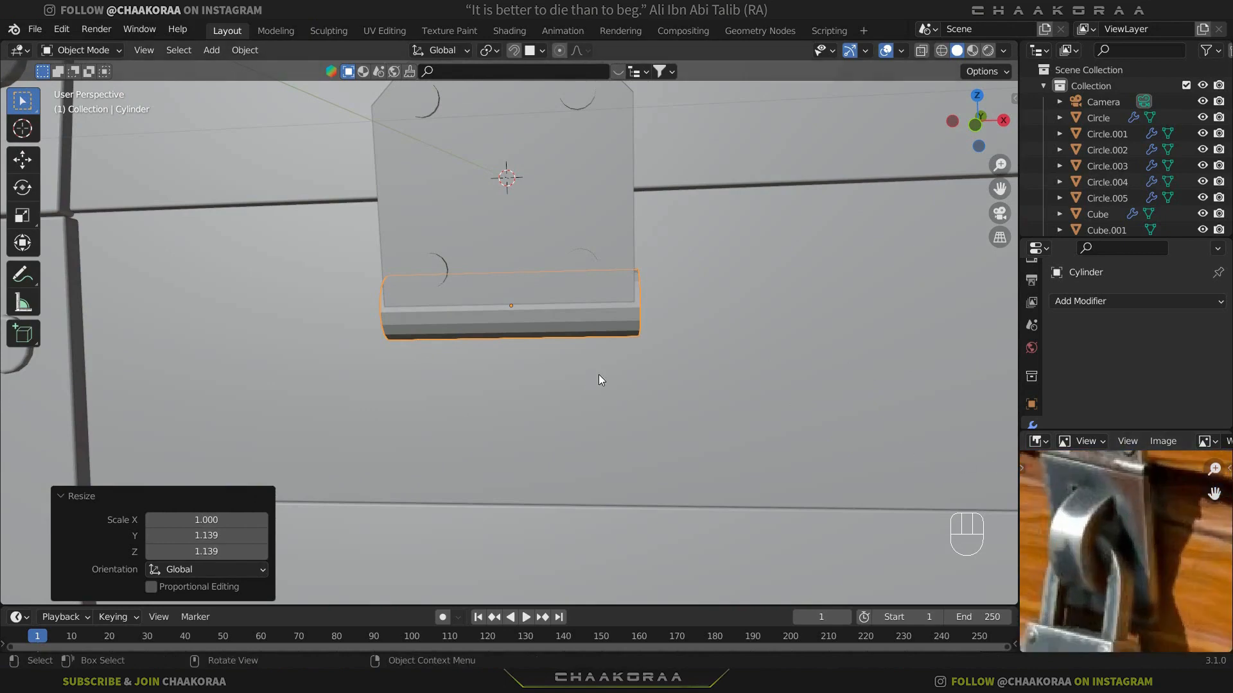
key("shift+a")
mouse_move(611, 346)
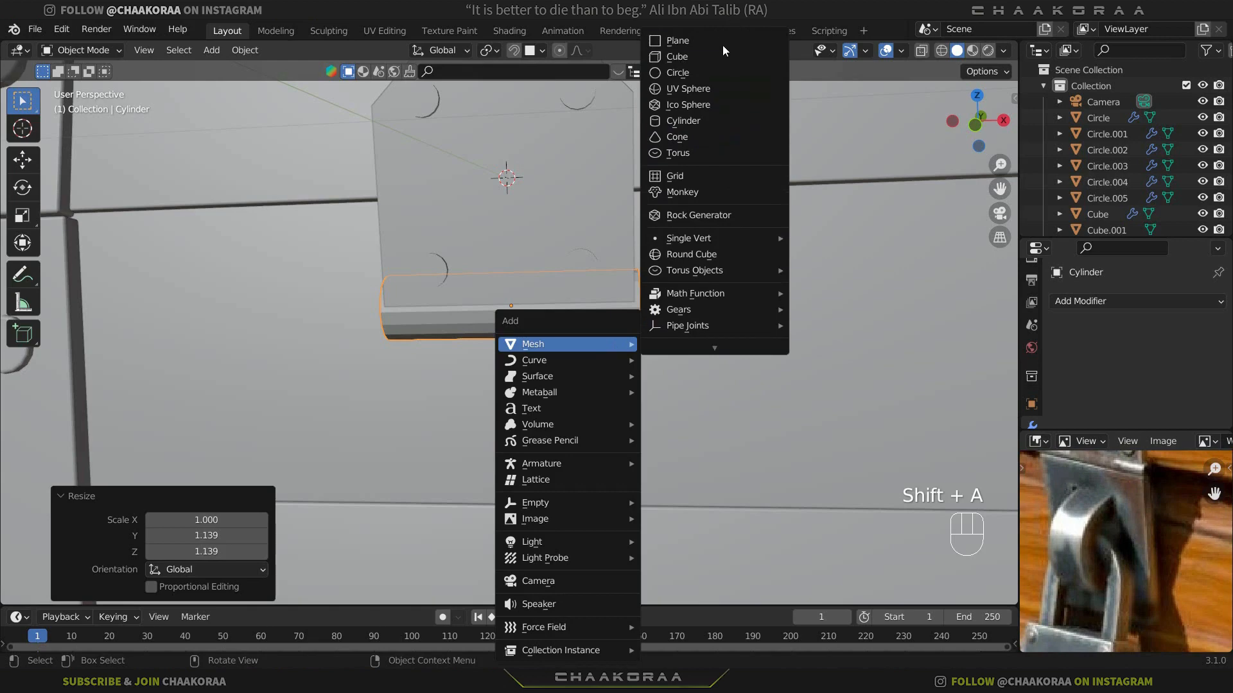
left_click(720, 58)
key("g")
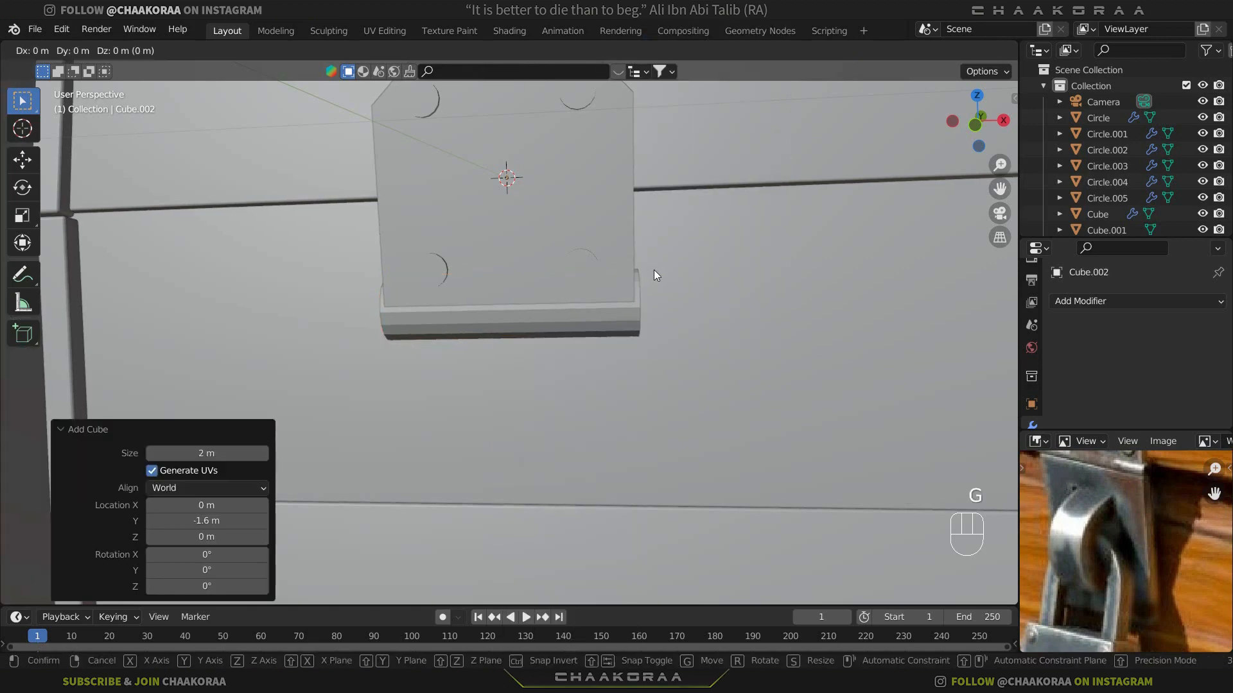
key("z")
left_click(660, 507)
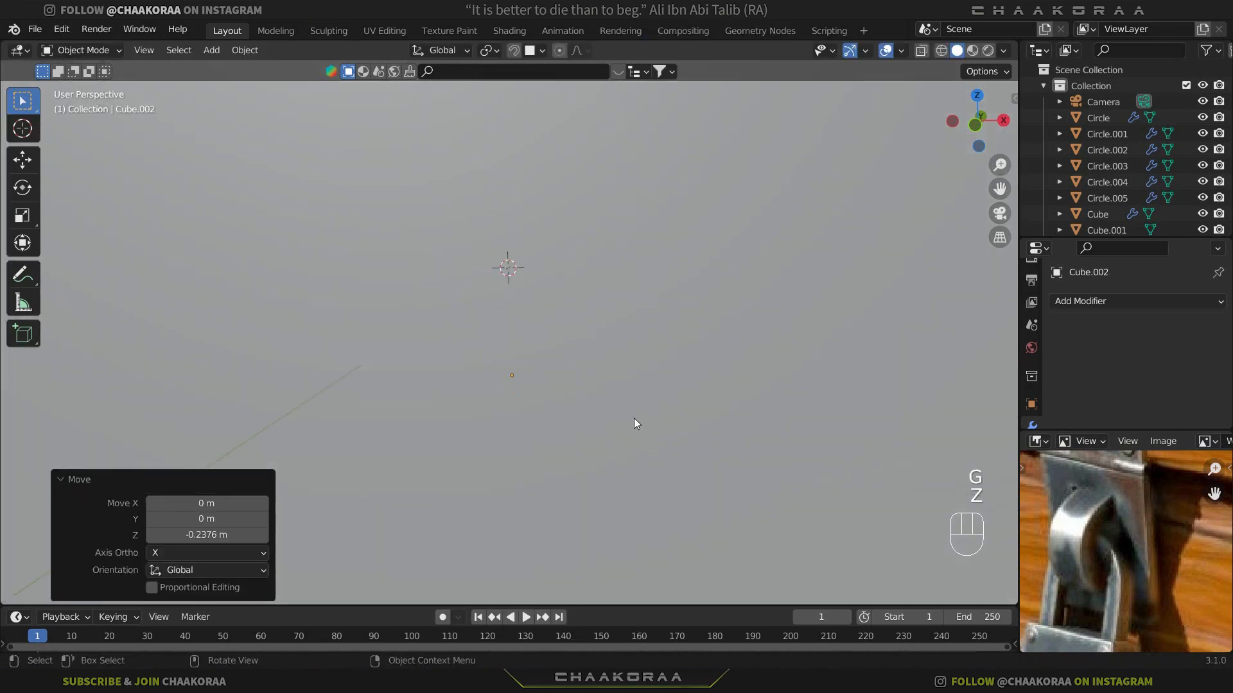
Shrink the cube uniformly in several passes, ending with a factor of 0.814, to a small block narrower than the plate, just below the hinge
scroll(642, 385, "down", 6)
key("s")
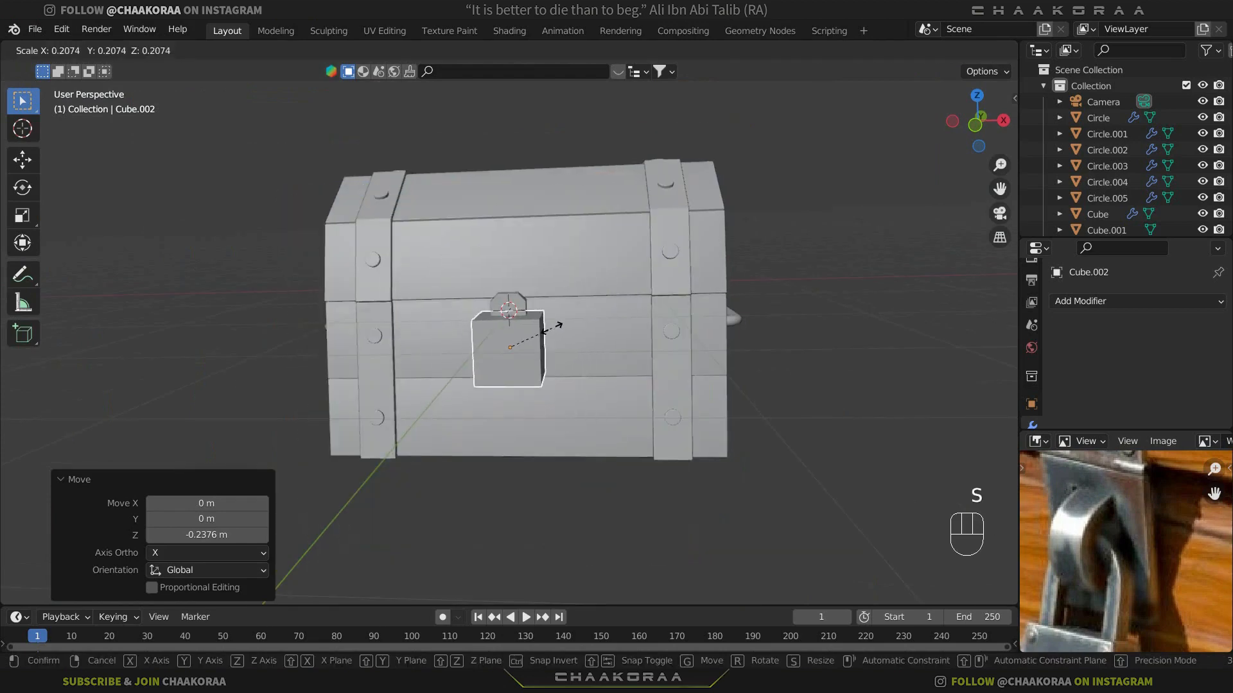
left_click(549, 329)
key("s")
left_click(648, 329)
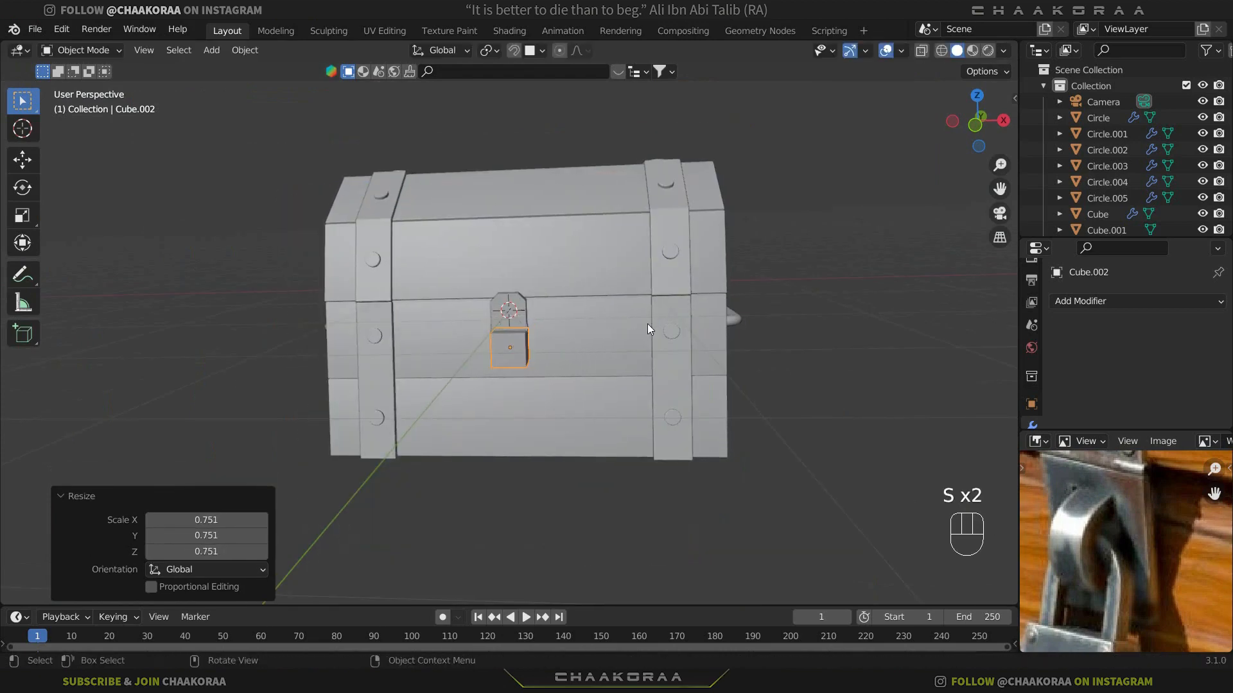
key("KP_1")
scroll(591, 353, "up", 6)
key("s")
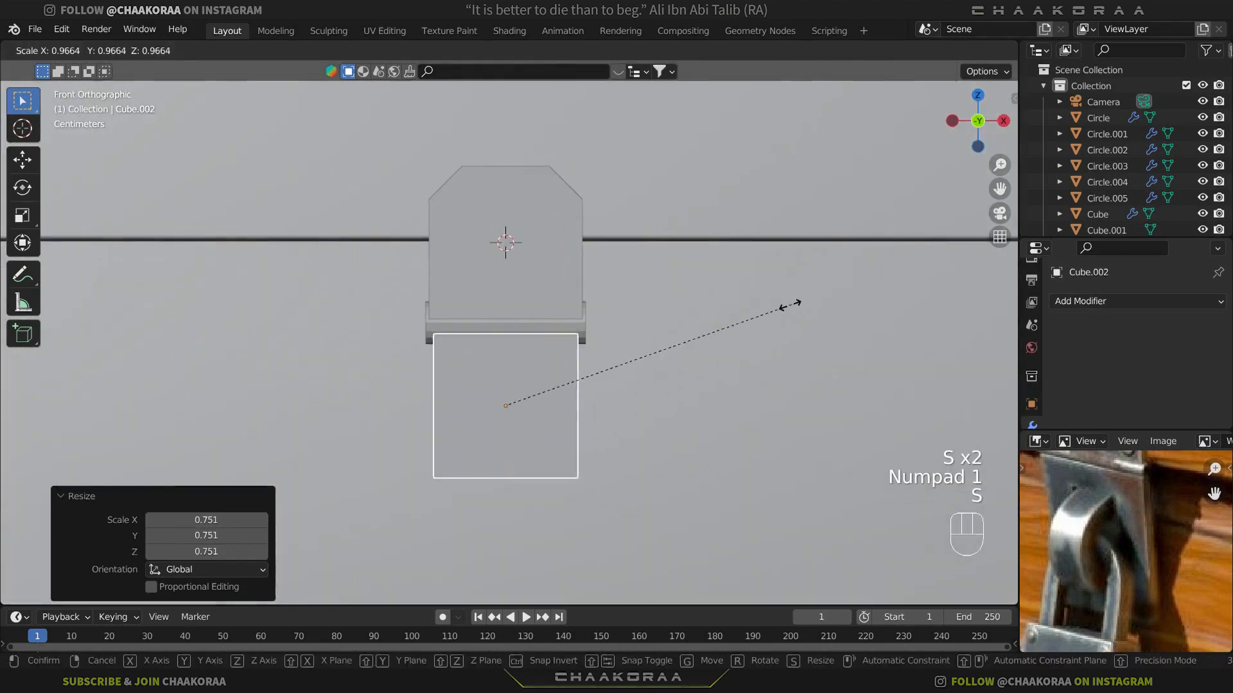
left_click(769, 315)
key("s")
left_click(721, 337)
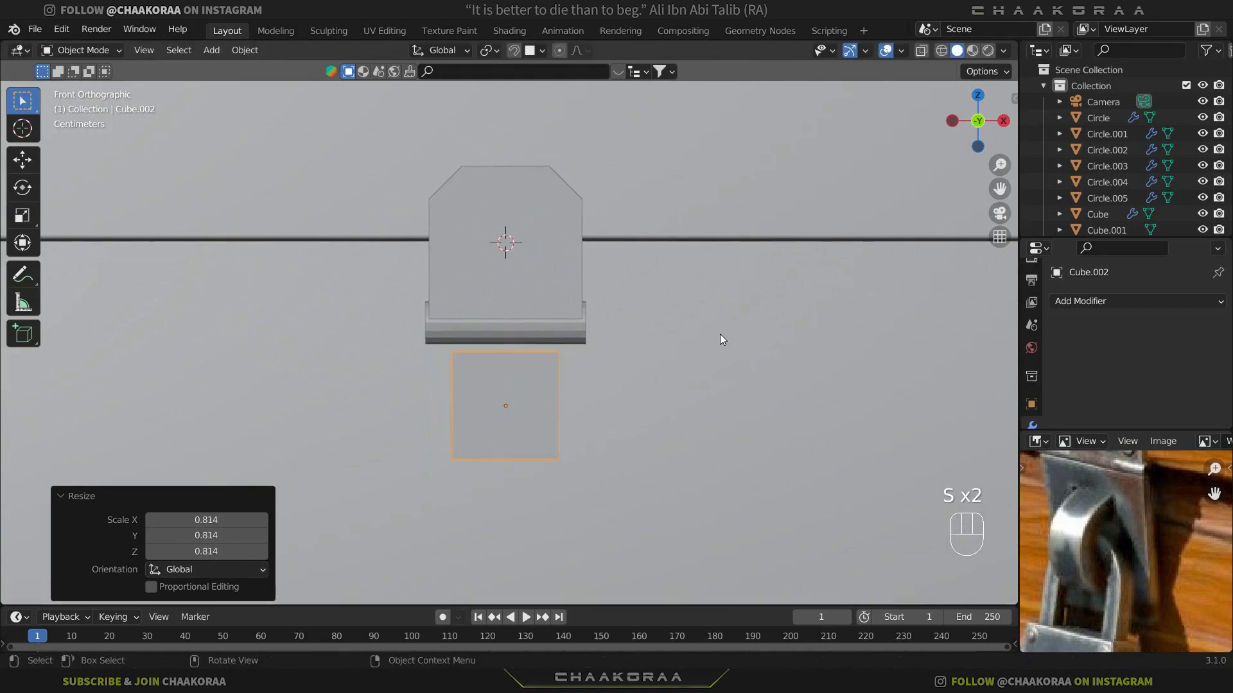
Flatten the cube to 0.392 along Y so its depth matches the hinge cylinder's diameter
key("KP_3")
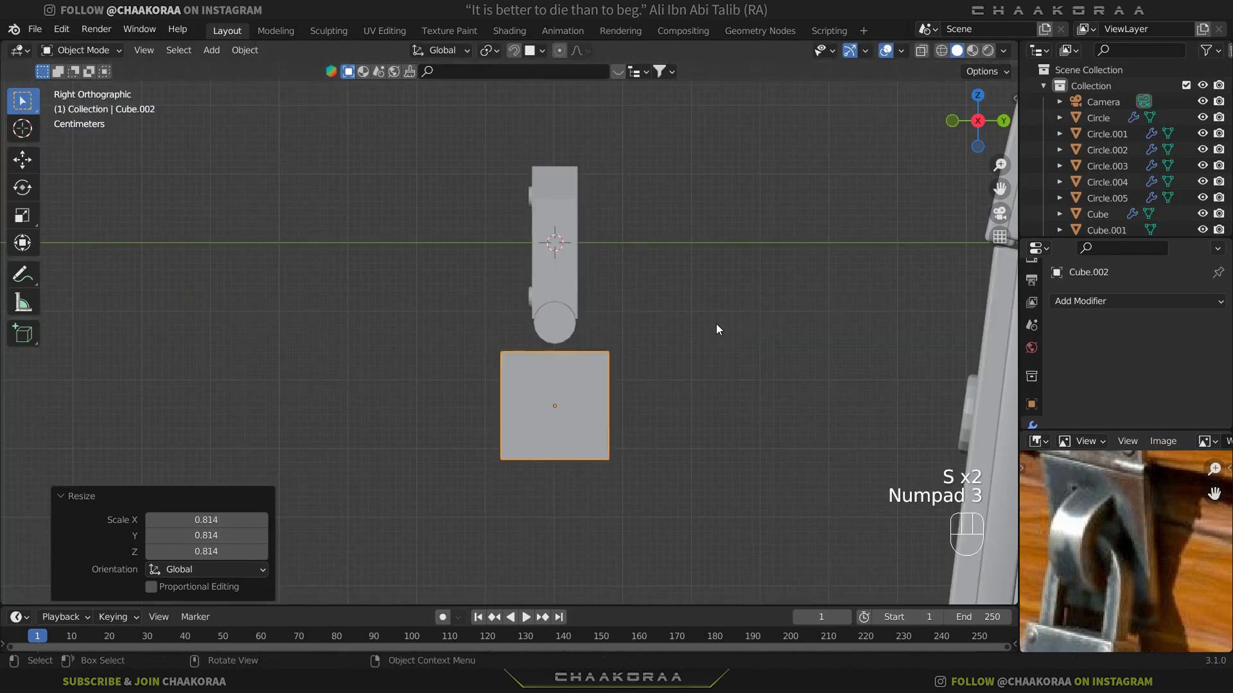
key("s")
key("y")
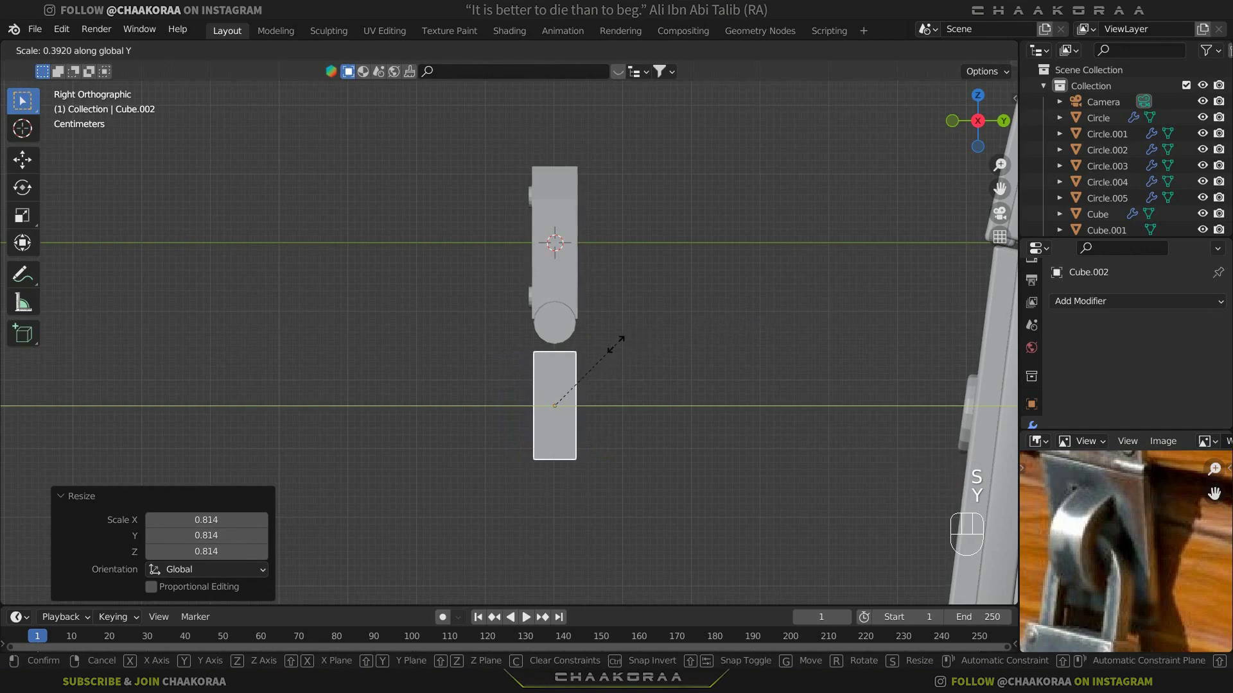
left_click(615, 344)
Enlarge the cube by 1.434 in X and Z with Y locked, matching the upper plate's width
scroll(714, 390, "up", 4)
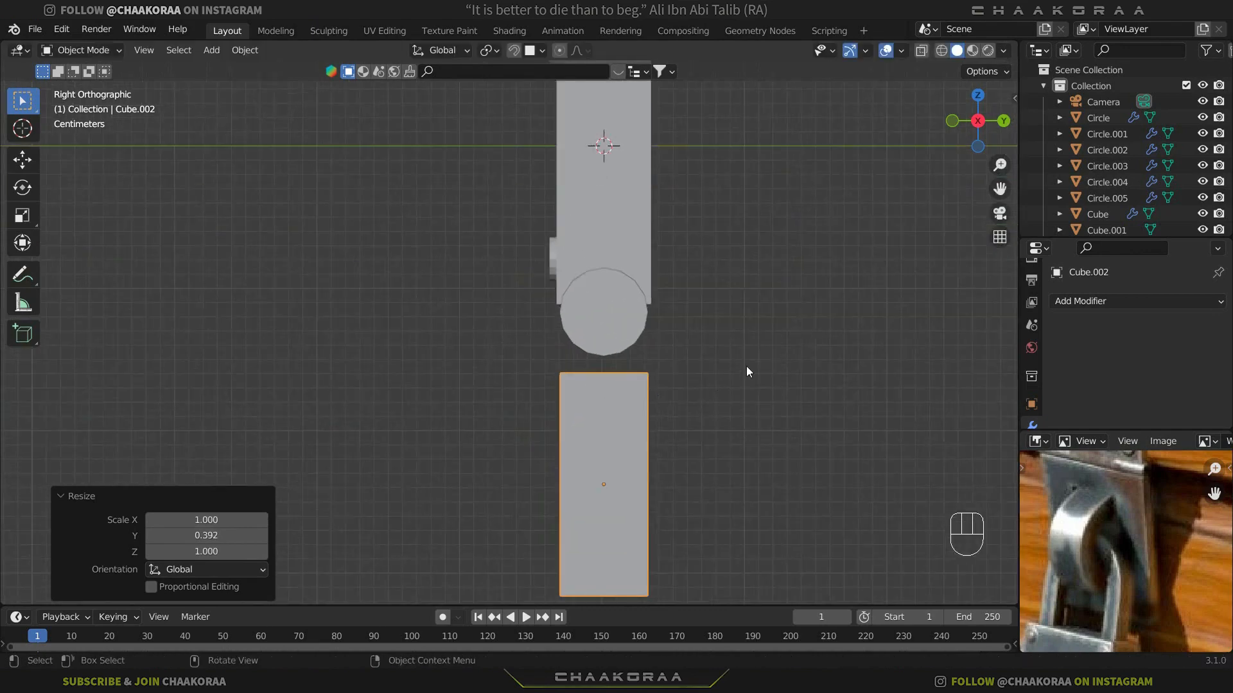
middle_click_drag(746, 372, 665, 351)
key("s")
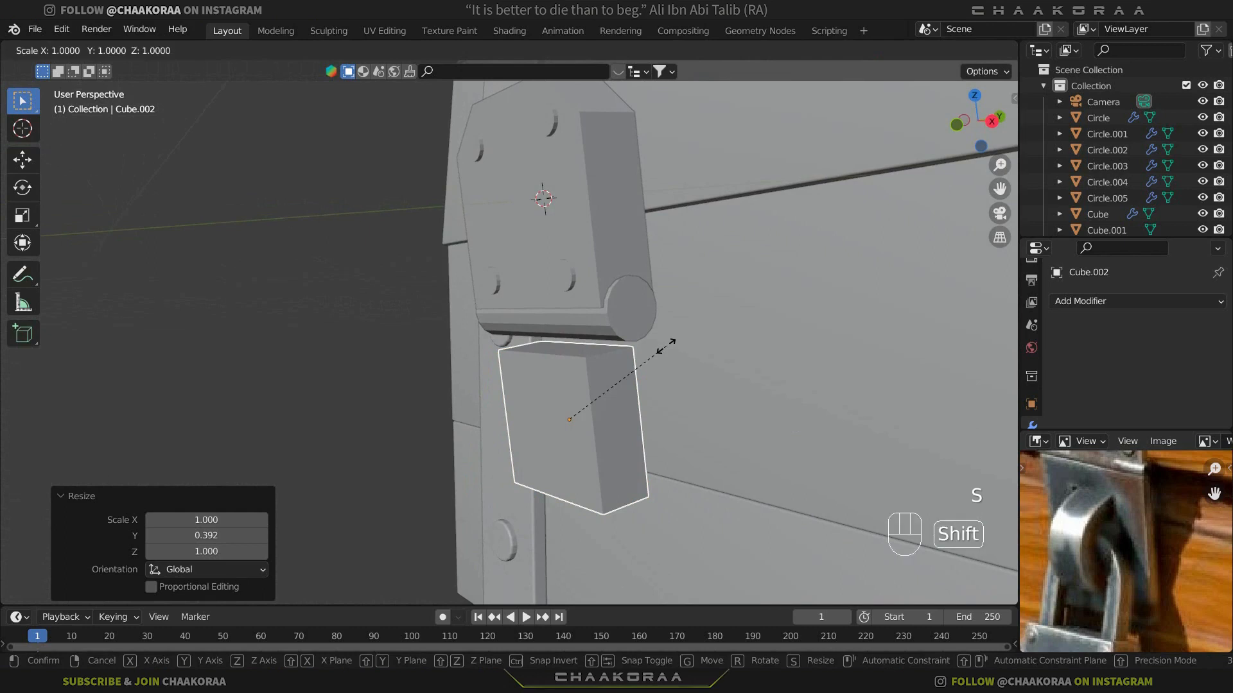
key("shift+y")
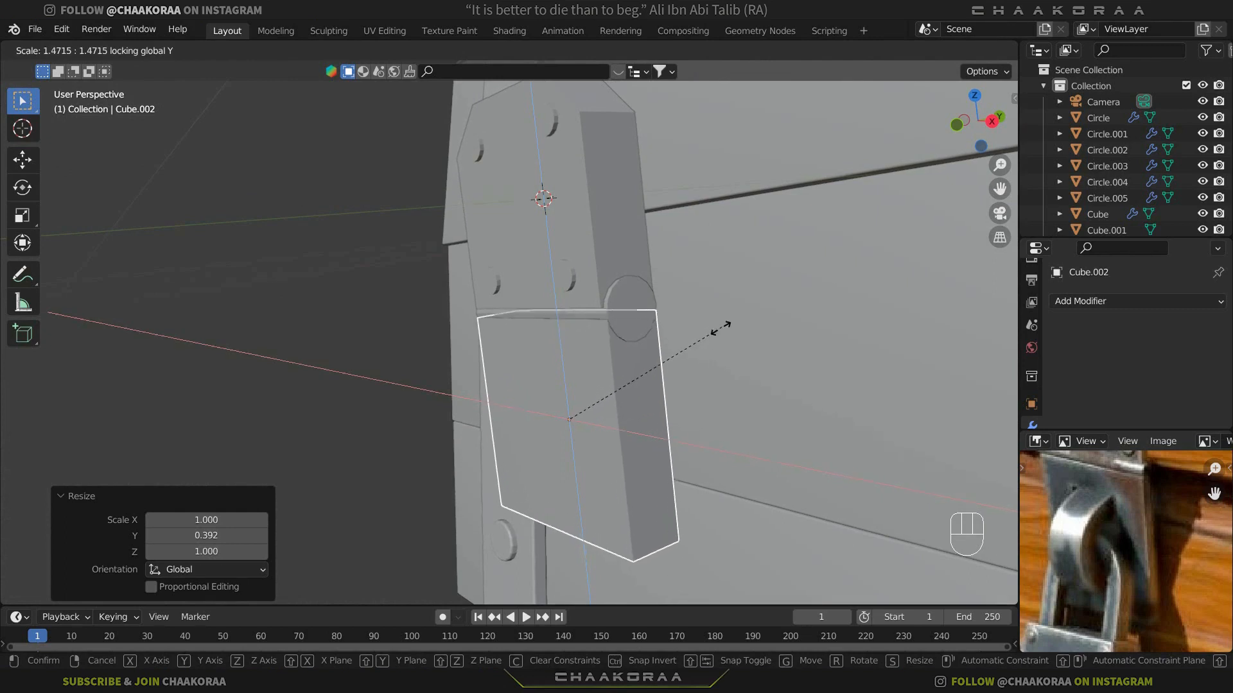
left_click(724, 344)
Lower the cube about 0.011 m along Z beneath the hinge cylinder and check the whole hasp and padlock in the reference image
key("KP_1")
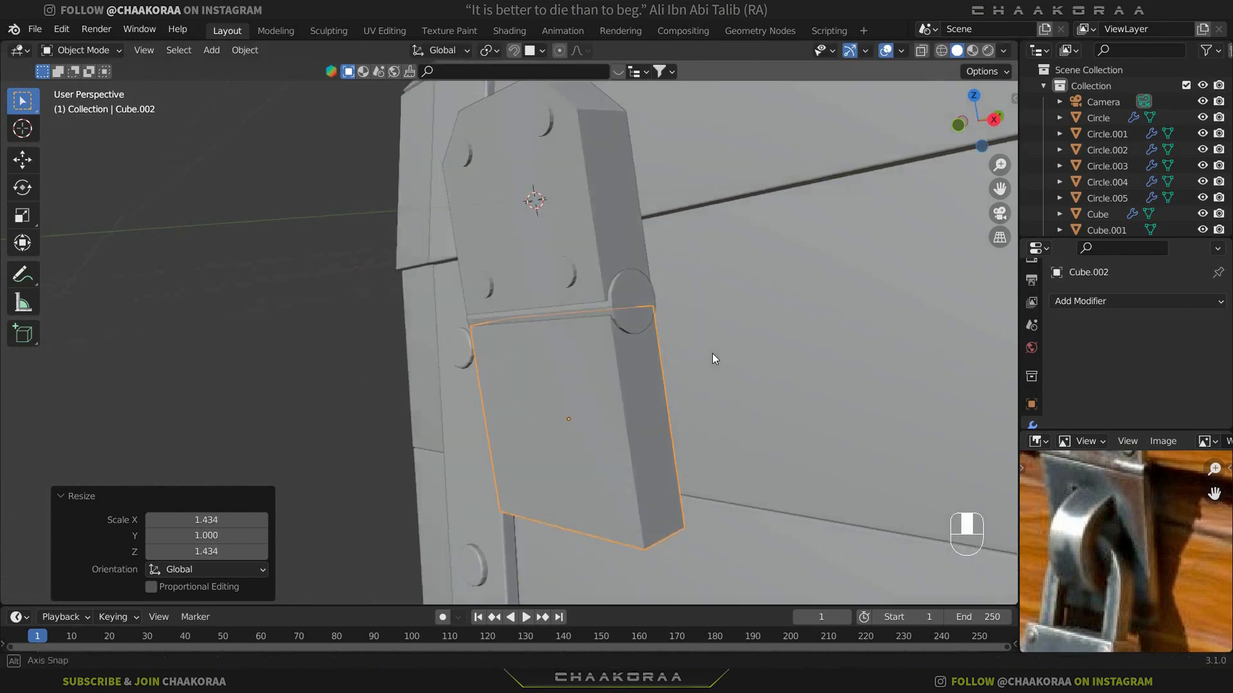
middle_click_drag(561, 407, 665, 278, "shift")
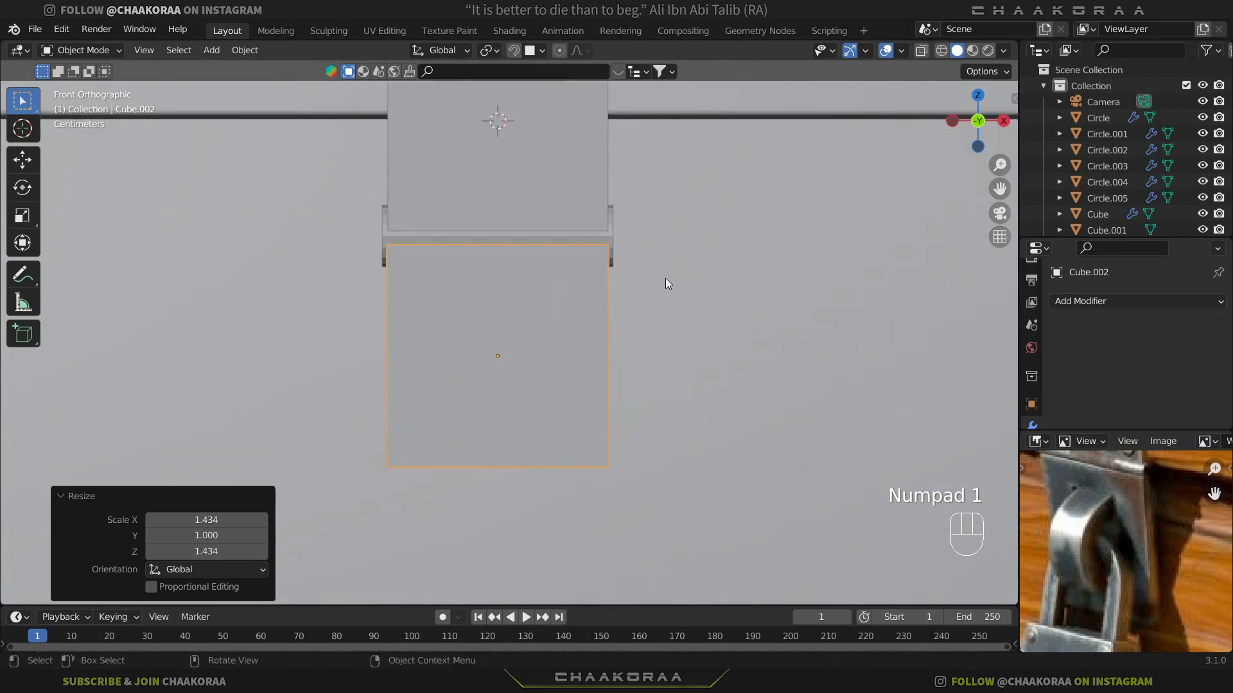
key("g")
key("z")
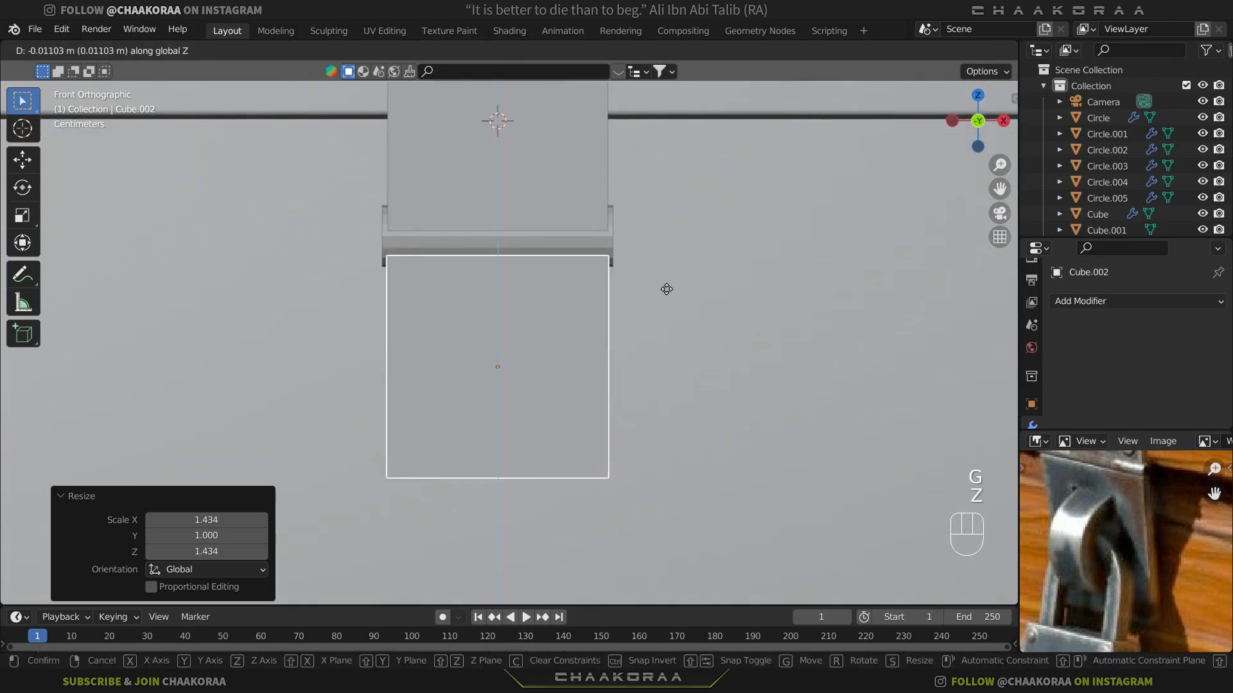
left_click(663, 289)
scroll(1153, 530, "down", 2)
scroll(1153, 536, "down", 2)
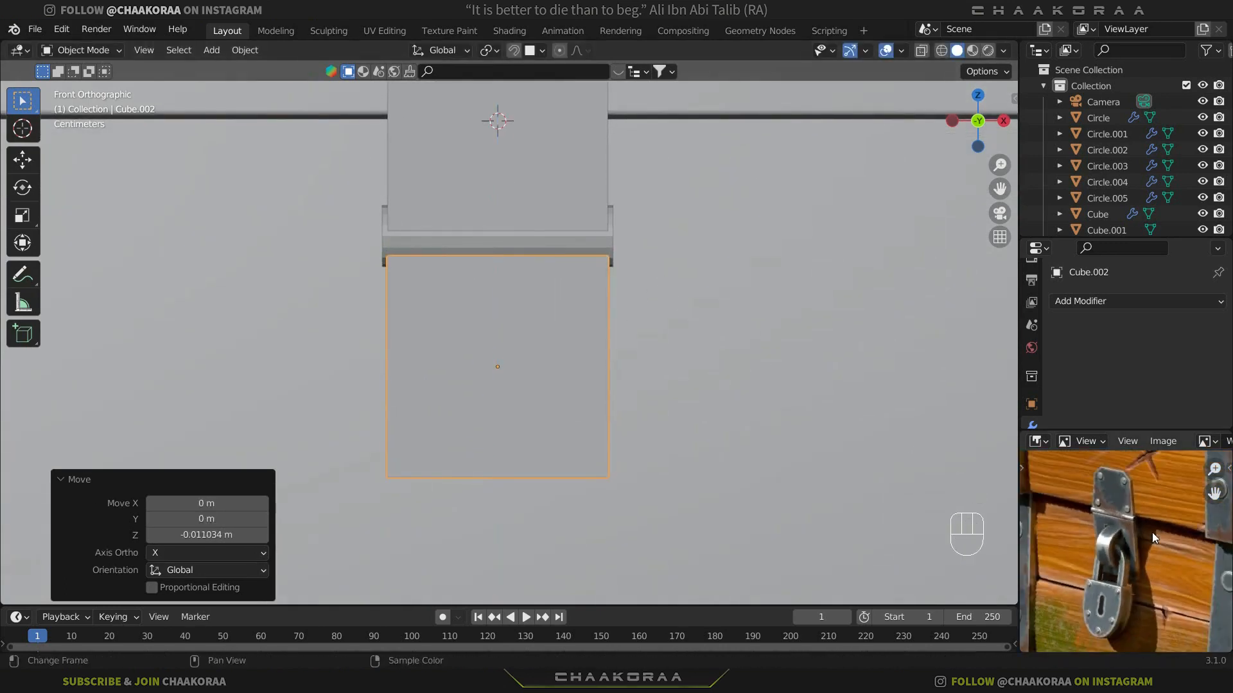
Lengthen the lower plate below the hinge by moving its bottom face about 0.067 m down along Z
scroll(1149, 535, "down", 2)
scroll(1142, 533, "down", 1)
middle_click_drag(770, 386, 546, 238)
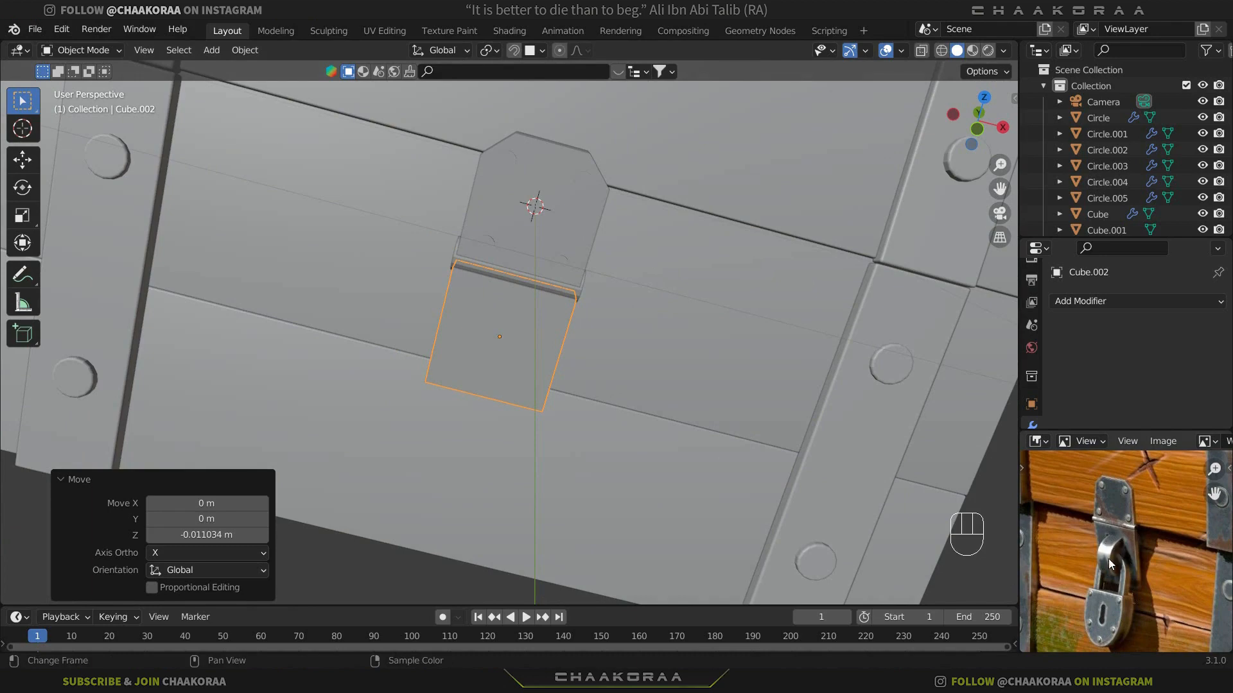
middle_click_drag(775, 494, 588, 363)
key("KP_1")
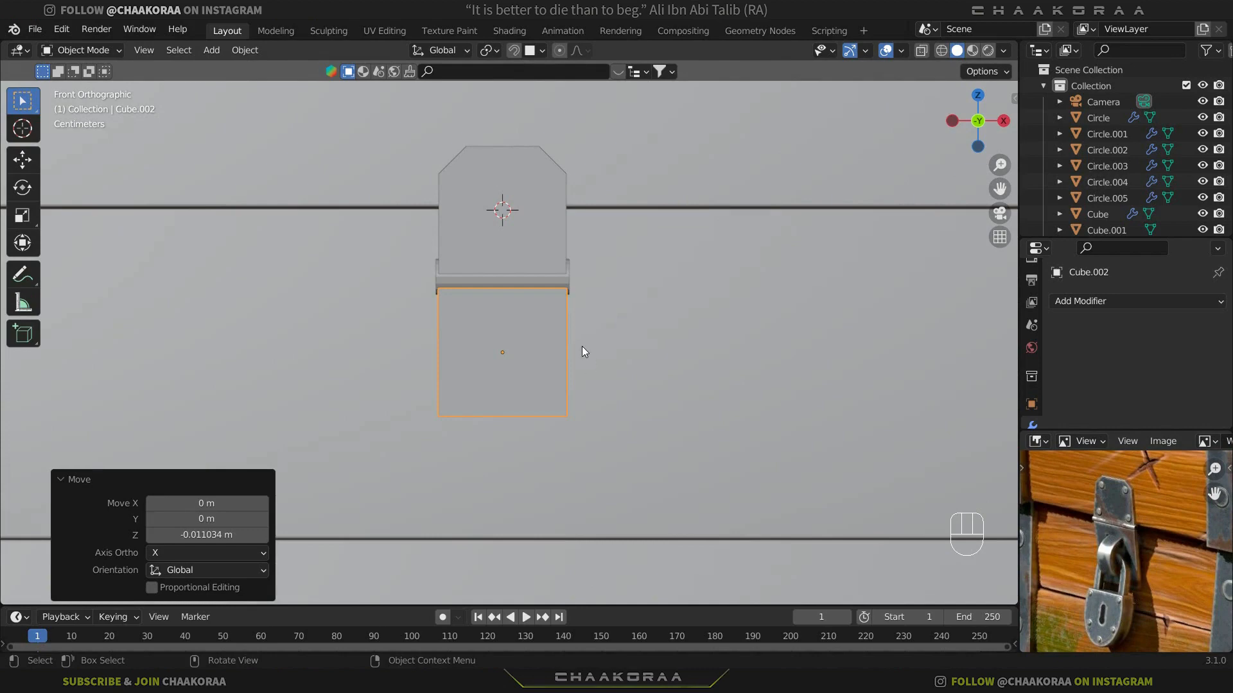
key("Tab")
key("alt+z")
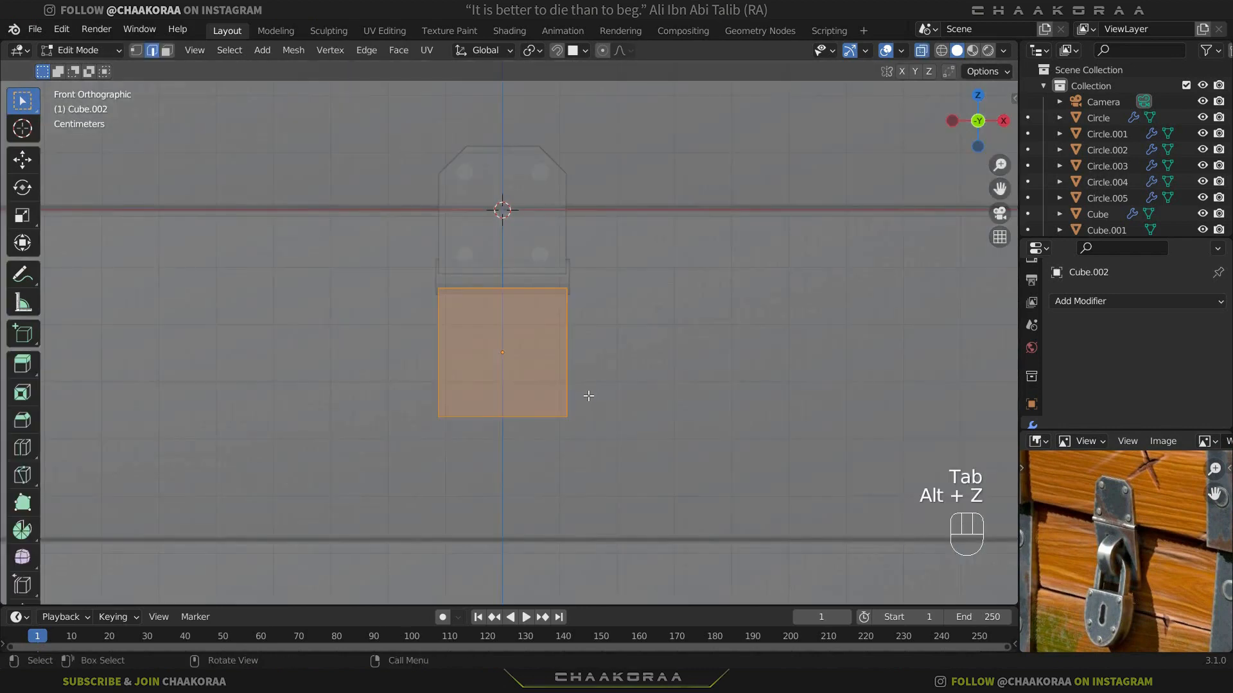
middle_click_drag(586, 394, 578, 360)
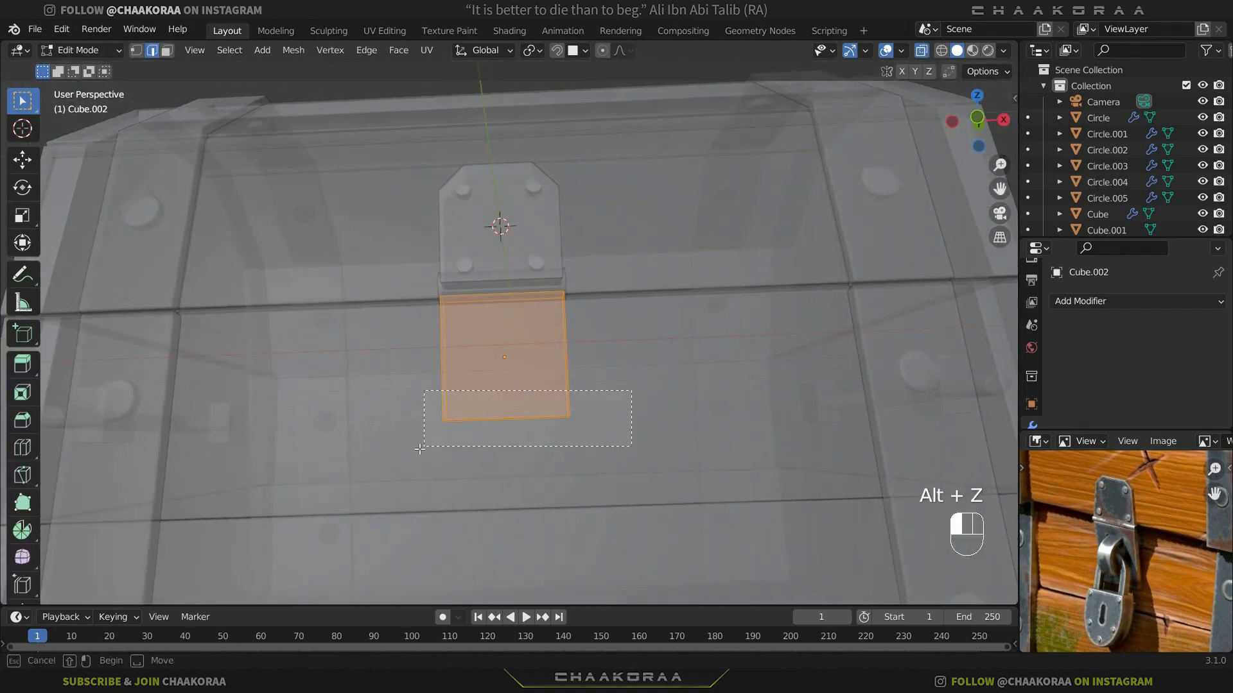
left_click(488, 429)
key("g")
key("z")
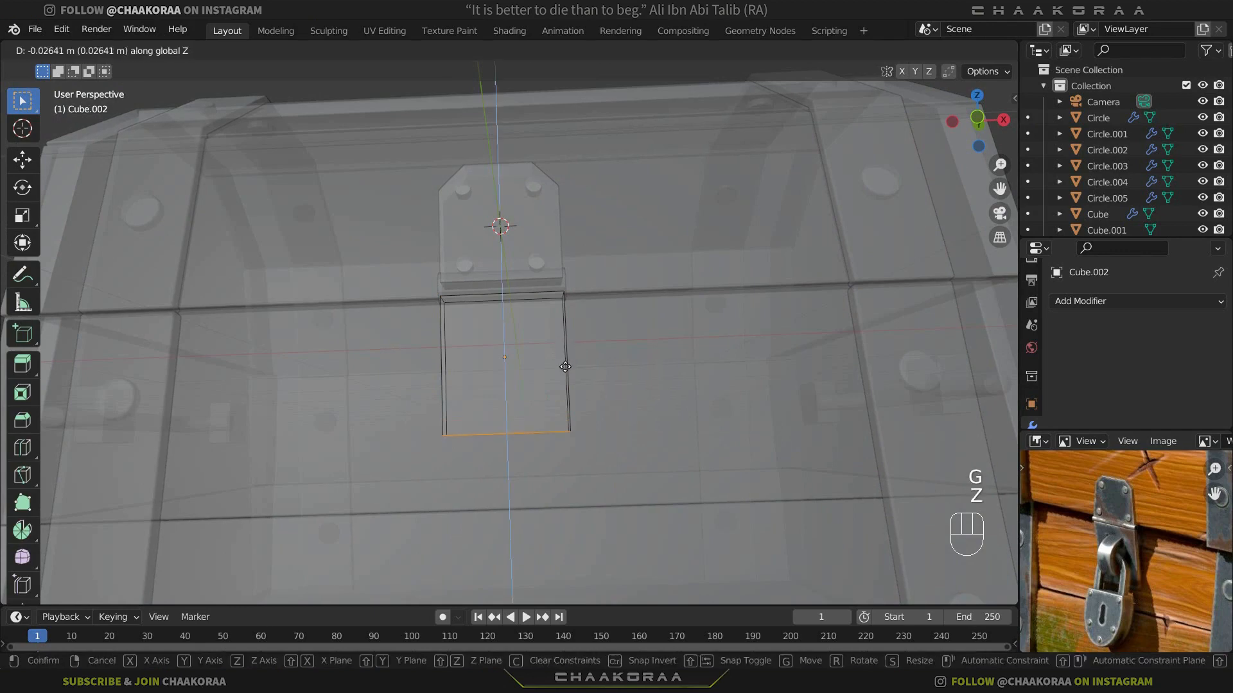
left_click(569, 384)
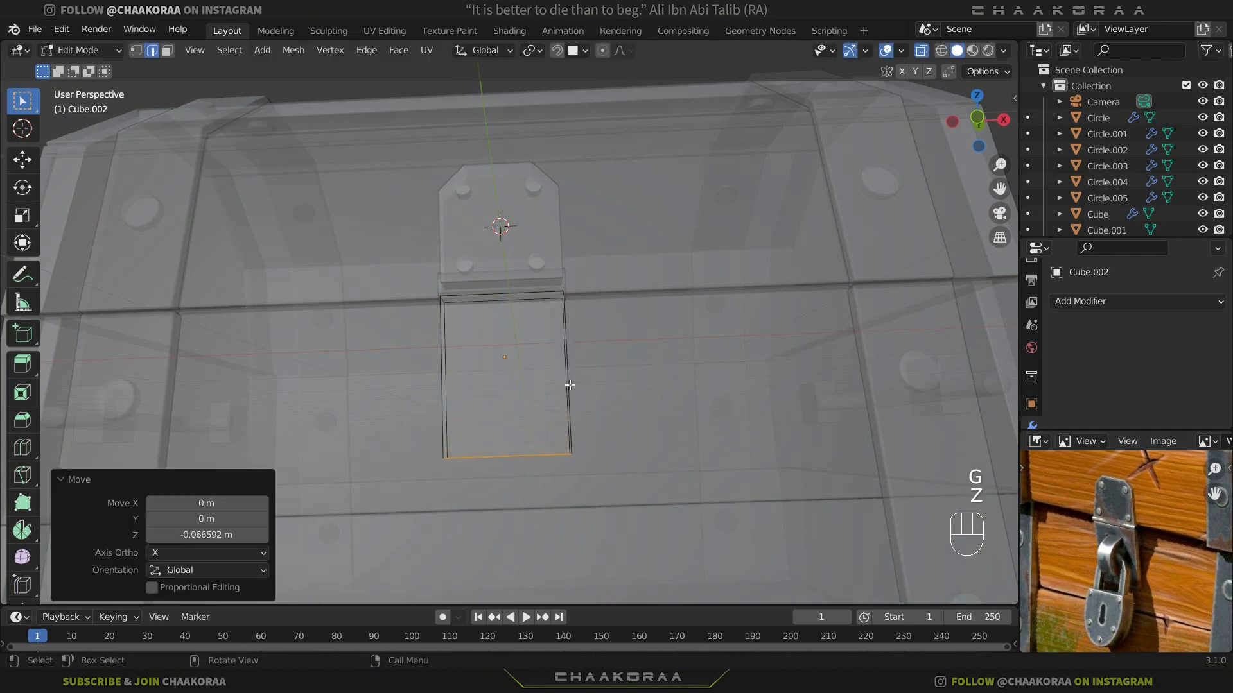
key("KP_1")
key("alt+z")
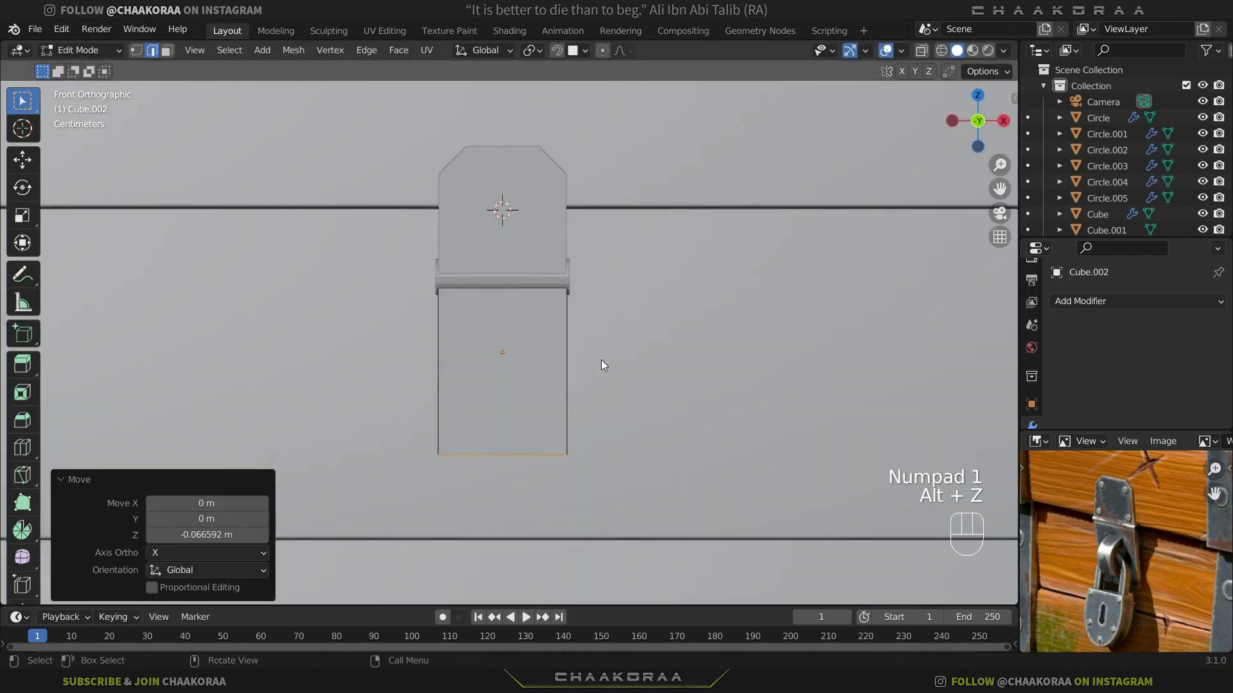
key("Tab")
Raise the lower plate about 0.007 m along Z so its top edge overlaps the hinge cylinder
middle_click_drag(601, 359, 610, 314)
scroll(680, 336, "up", 3)
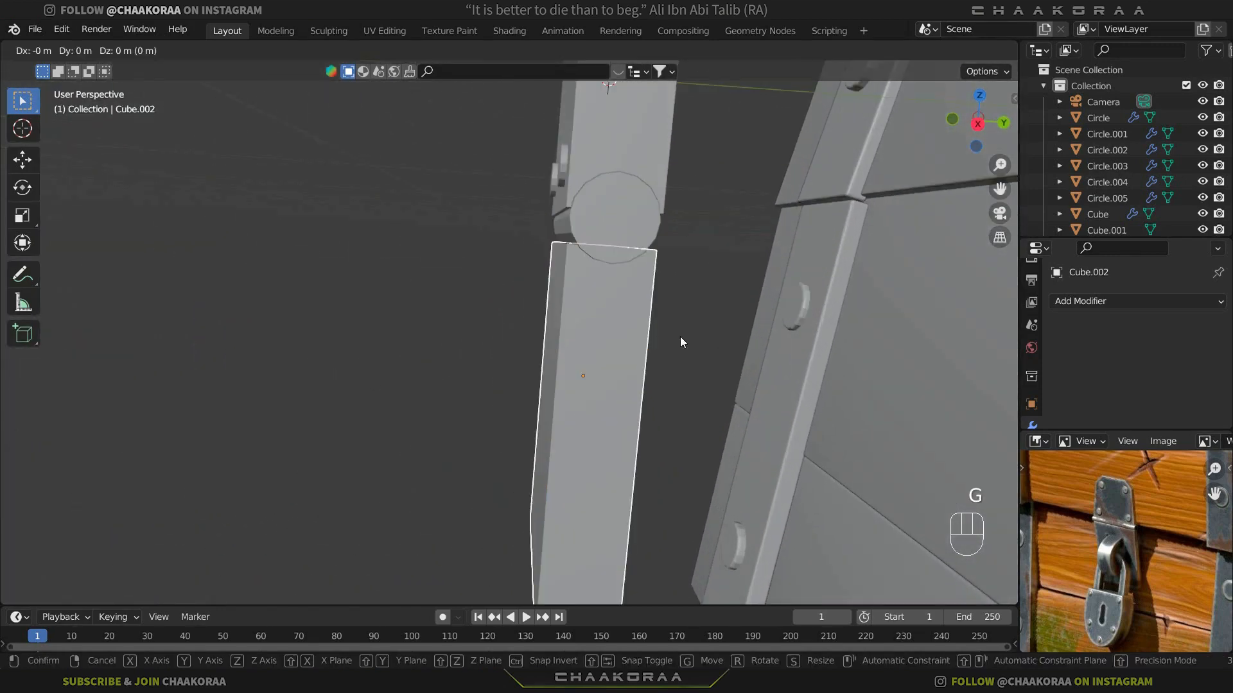
key("g")
key("z")
left_click(675, 327)
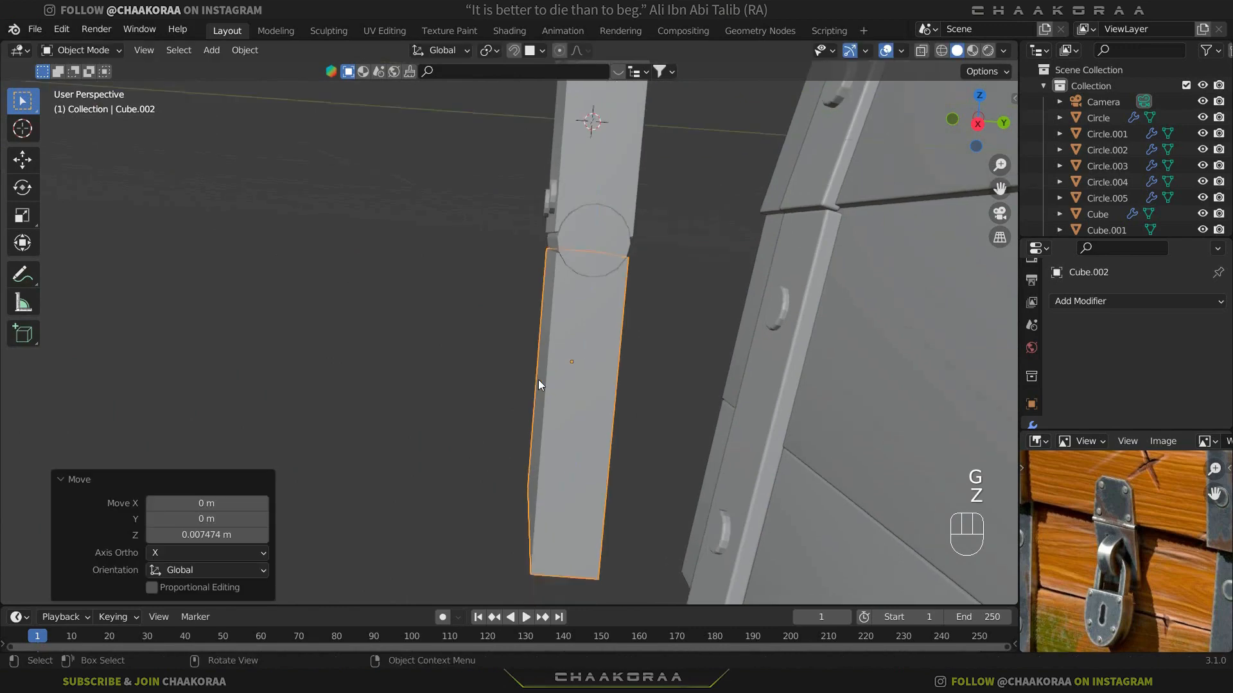
Add two evenly spaced horizontal loop cuts across the lower plate, without sliding them
middle_click_drag(538, 379, 371, 366)
middle_click_drag(506, 402, 715, 430)
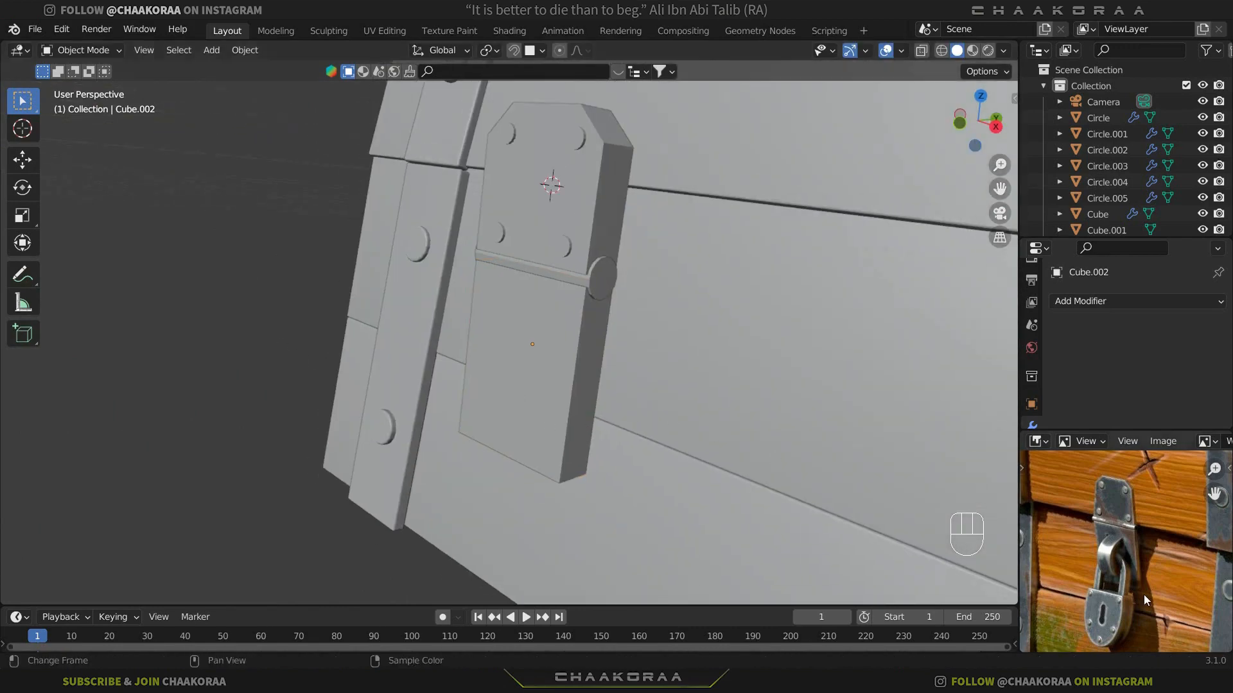
scroll(1133, 557, "up", 3)
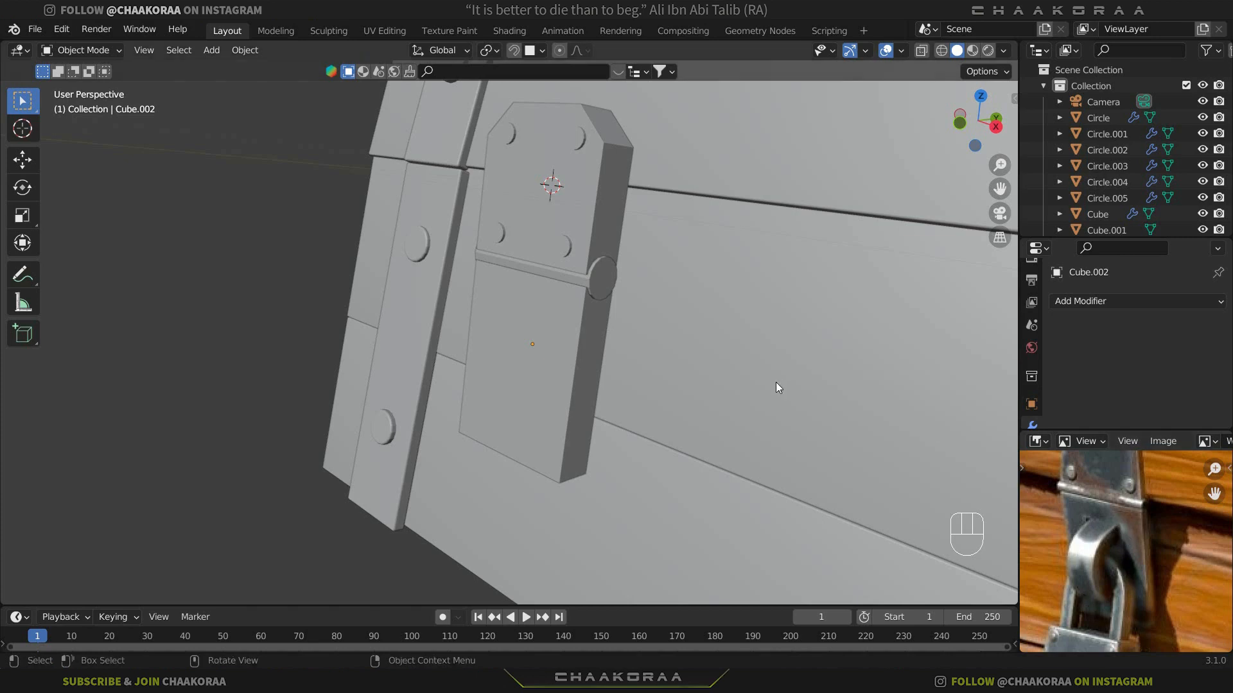
key("Tab")
middle_click_drag(575, 346, 535, 338)
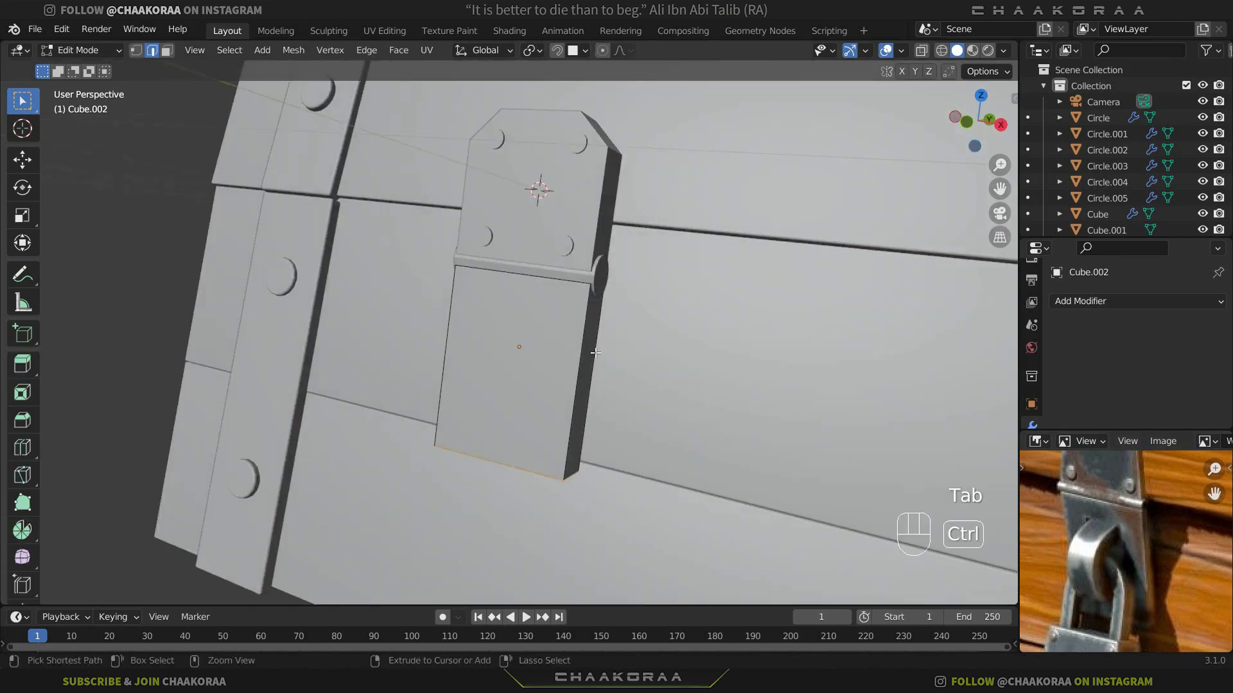
key("ctrl+t")
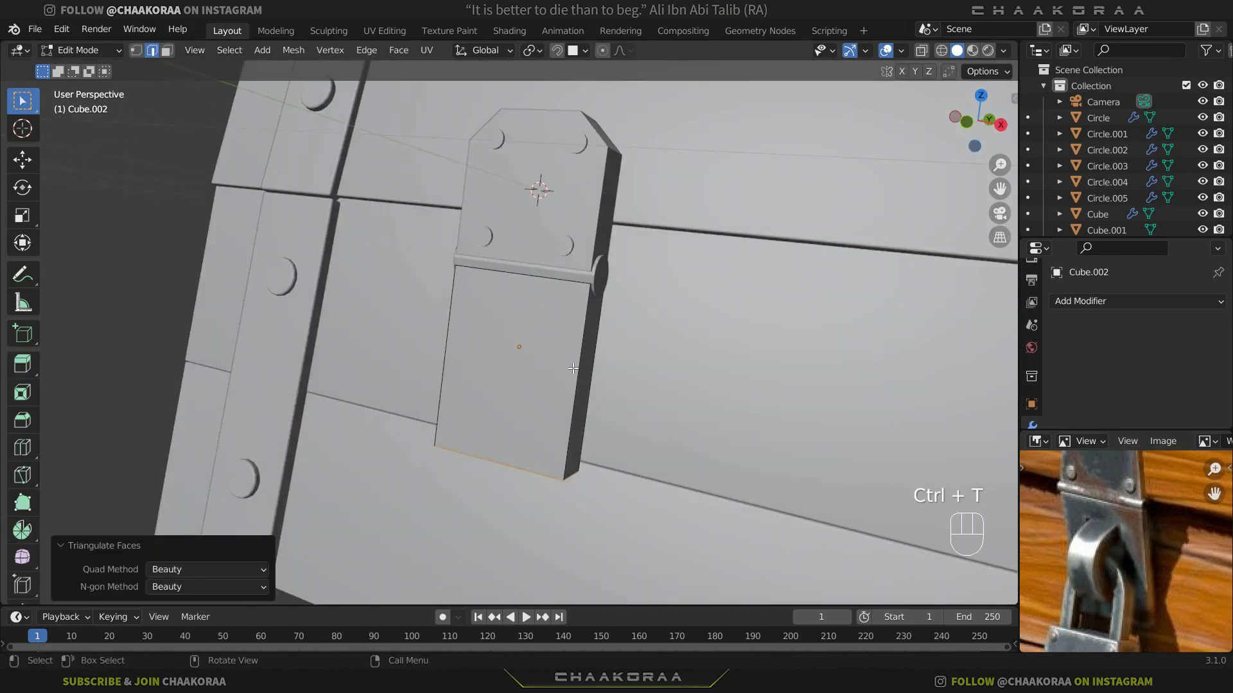
key("ctrl+r")
scroll(573, 364, "up", 1)
left_click(573, 364)
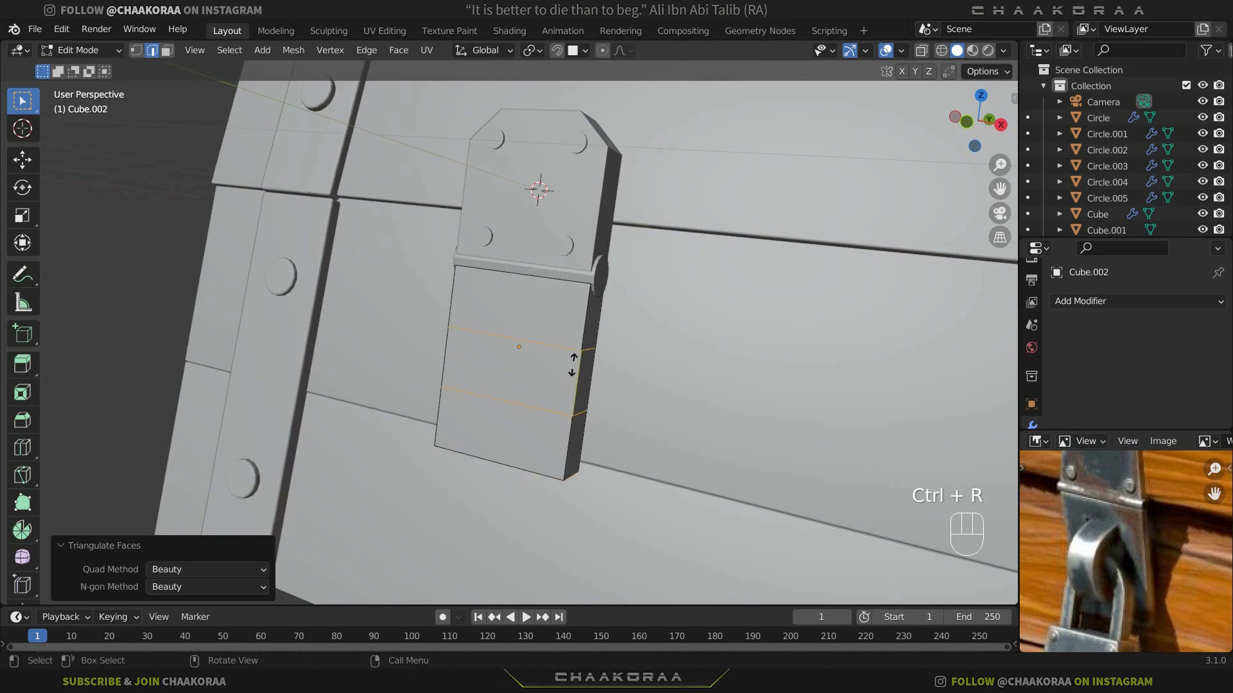
right_click(573, 365)
Spread the two horizontal loops apart by scaling them about 1.8 along Z, towards the plate's top and bottom edges
middle_click_drag(573, 364, 597, 325)
key("s")
key("z")
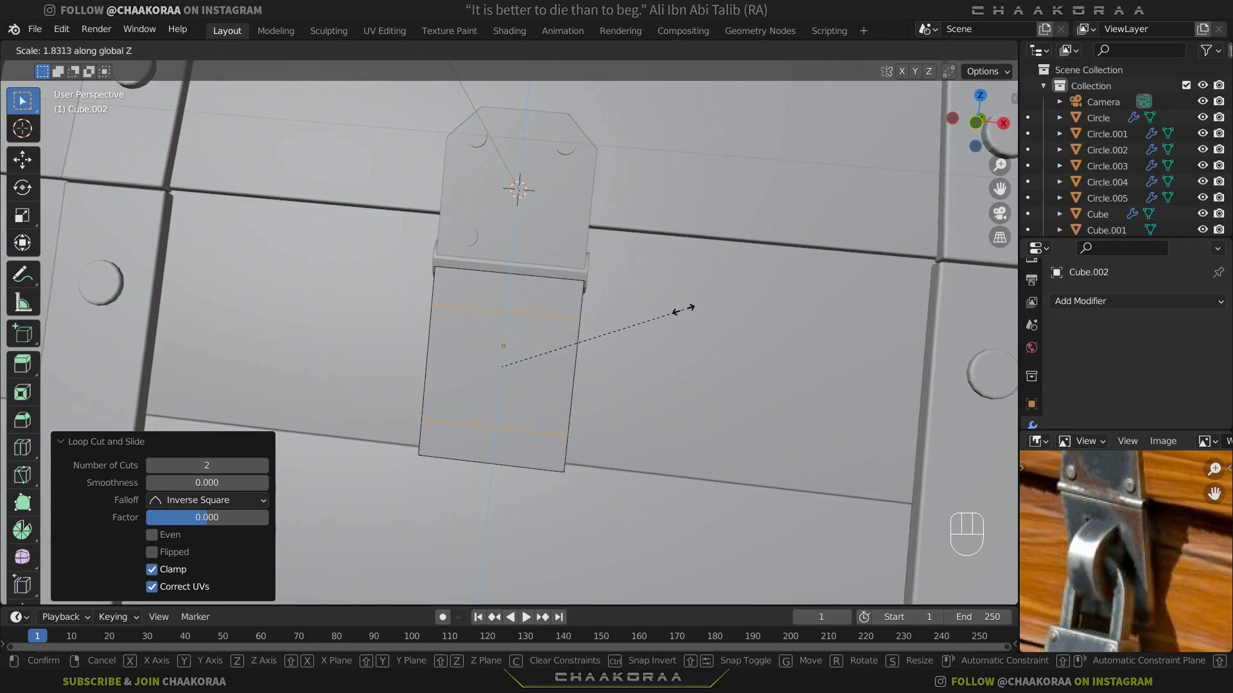
left_click(681, 310)
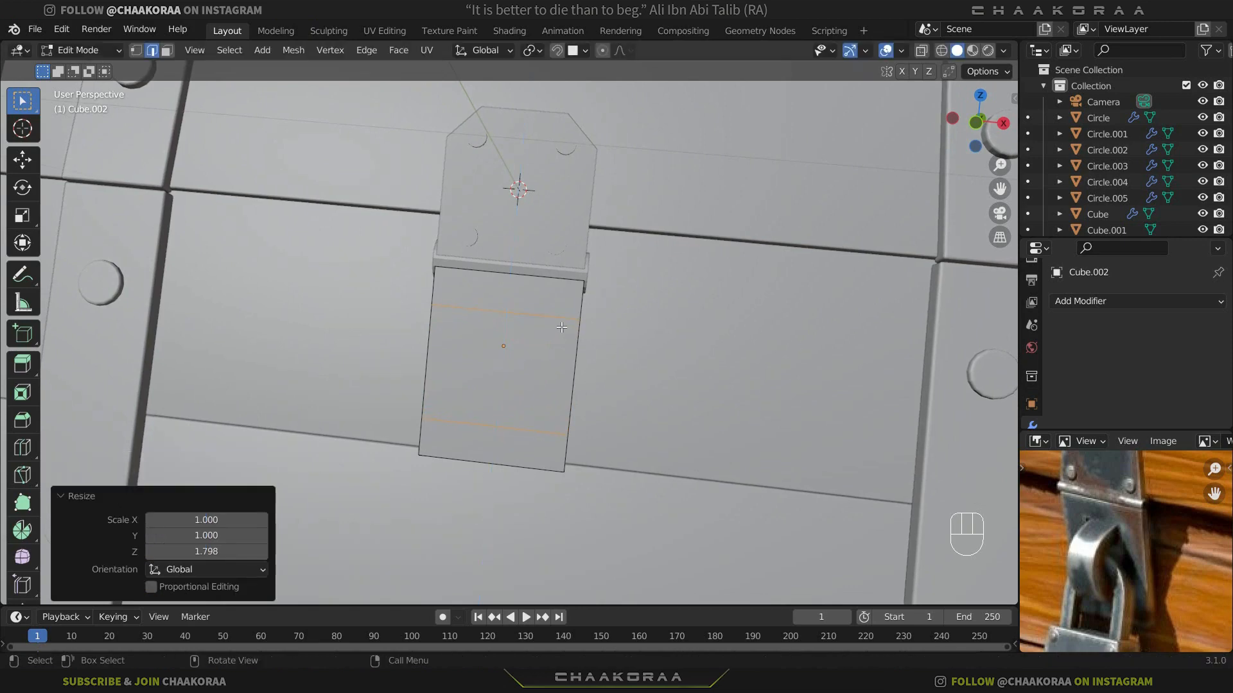
Add a centred vertical loop cut to the lower plate and bevel it about 0.368 m into a central strip with one segment
key("ctrl+r")
left_click(572, 299)
right_click(572, 298)
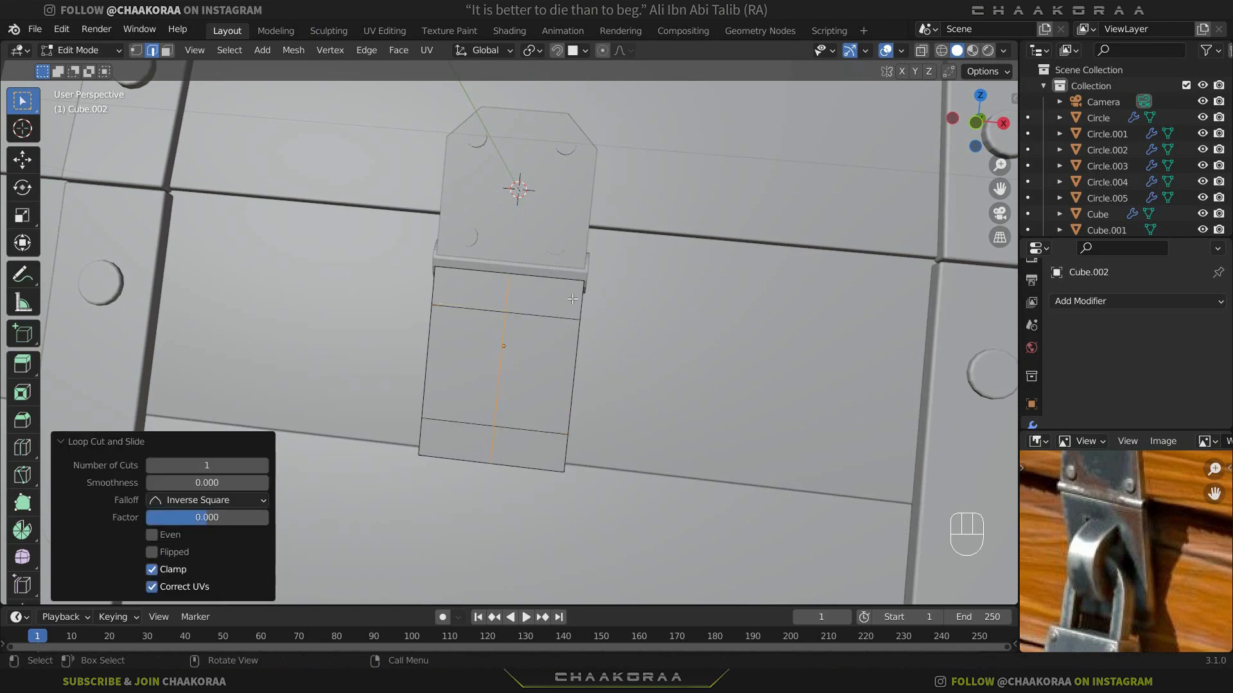
key("ctrl+b")
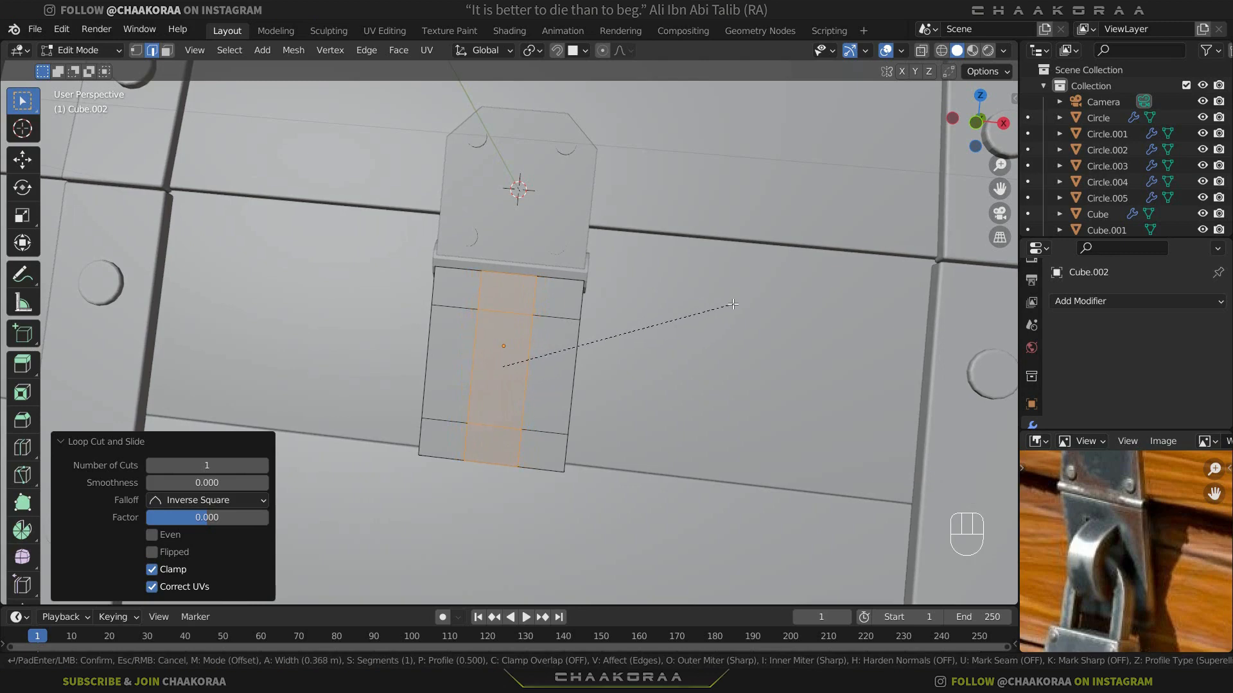
left_click(733, 303)
Delete the central front and back faces of the lower plate to open a rectangular slot through it
left_click(542, 363)
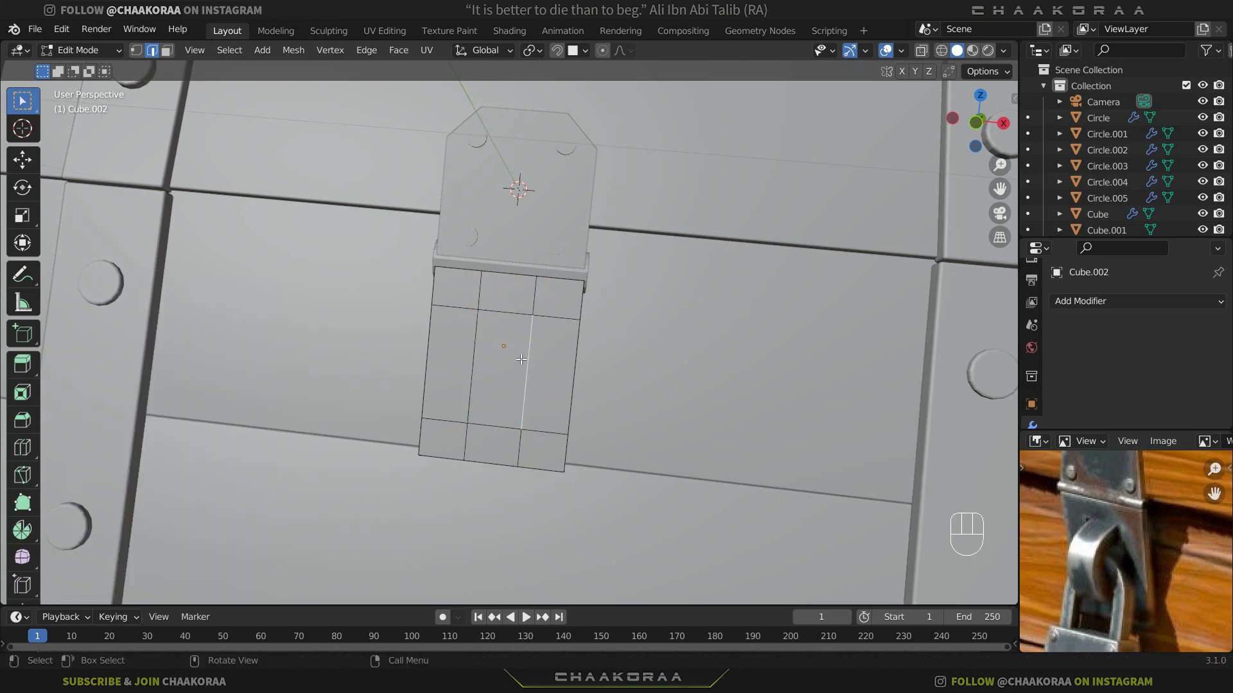
key("3")
left_click(521, 365)
key("x")
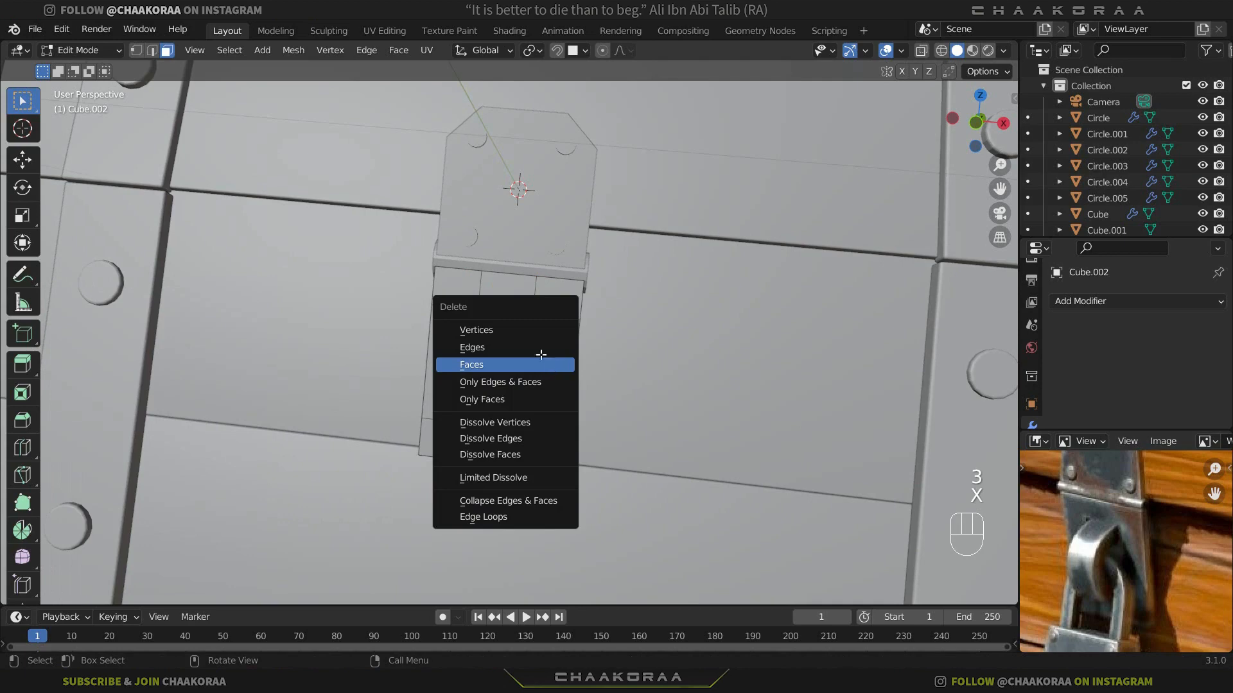
left_click(539, 363)
left_click(528, 364)
key("x")
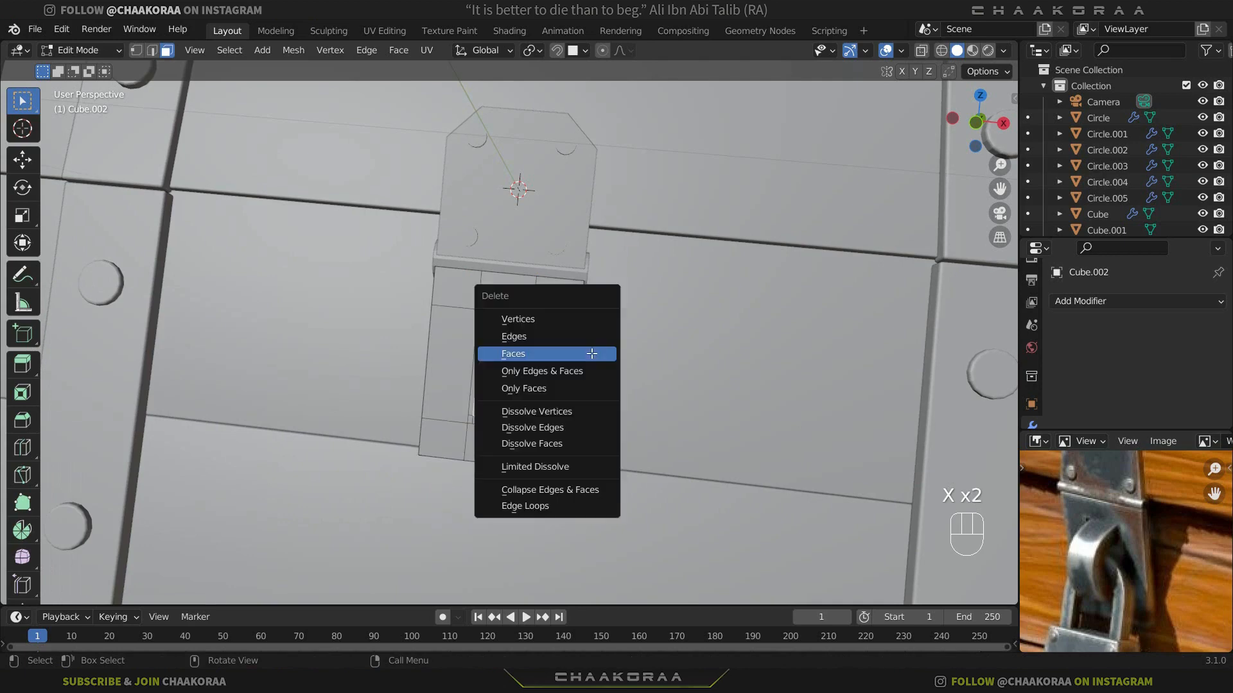
left_click(594, 358)
Fill the gaps between the slot's front and back edges with faces to form its inner walls
key("2")
middle_click_drag(533, 357, 513, 350)
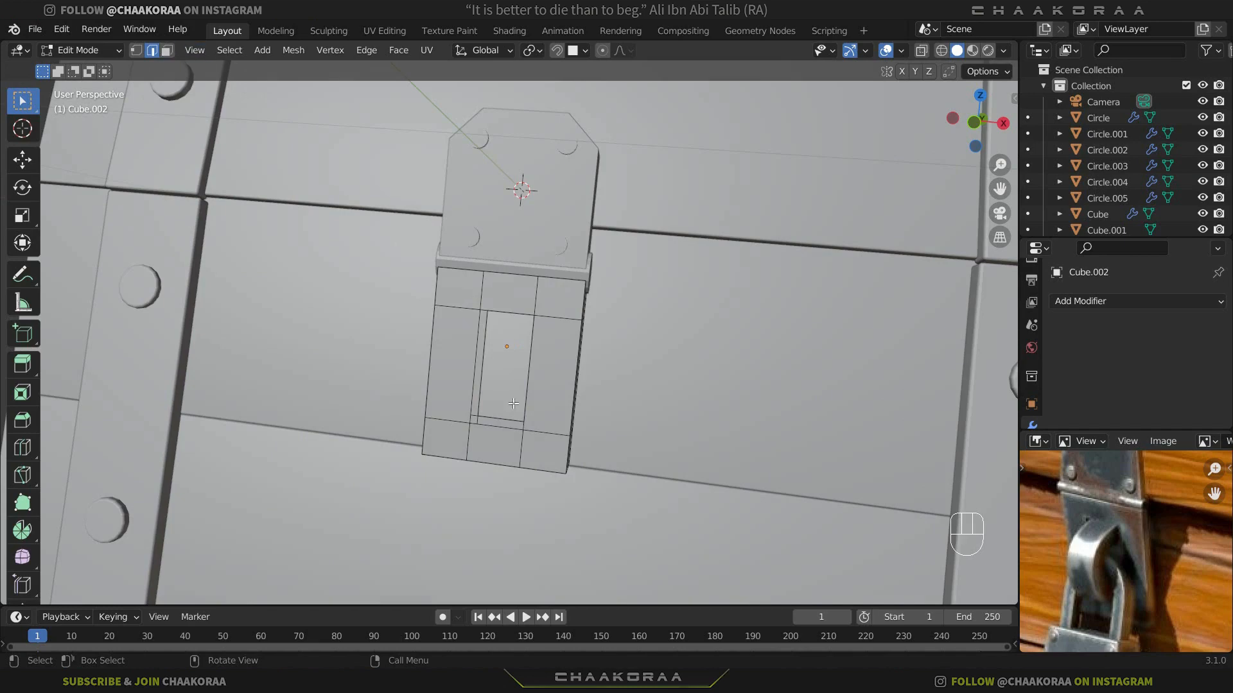
left_click(494, 432, "shift")
middle_click_drag(494, 432, 603, 371)
key("f")
key("f")
key("f")
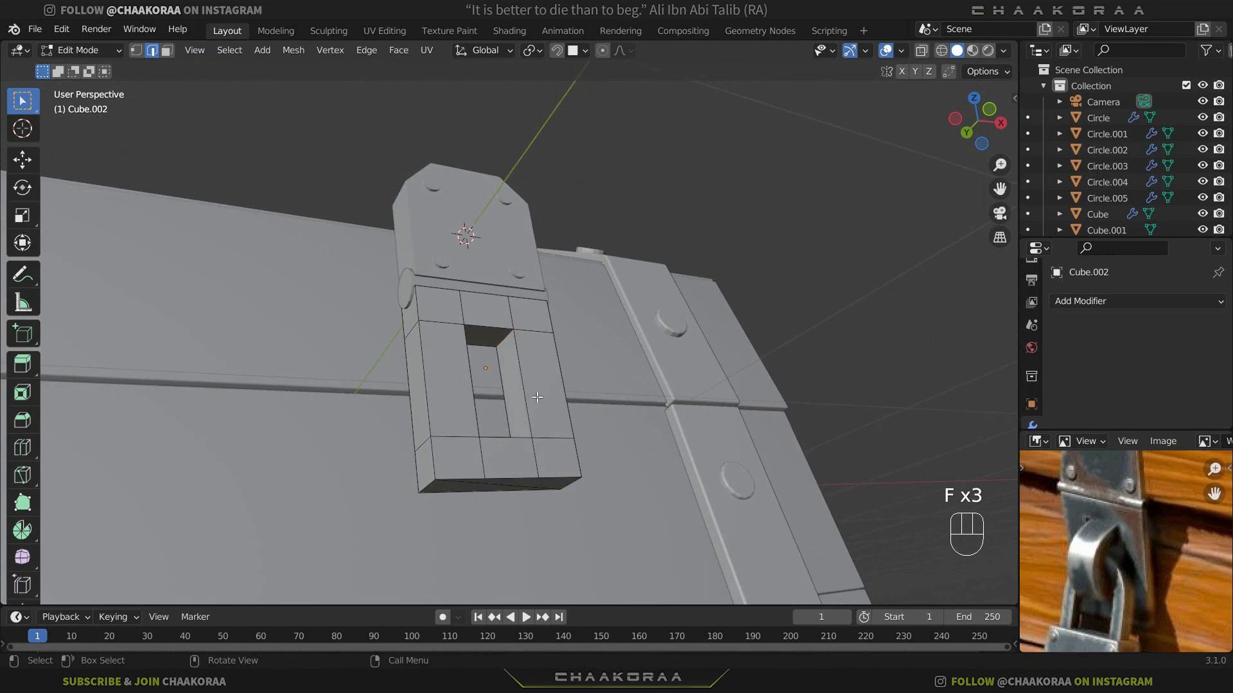
key("Tab")
Check the padlock and its ring in the reference image and add a 16-vertex circle mesh at the 3D cursor
middle_click_drag(482, 396, 426, 407)
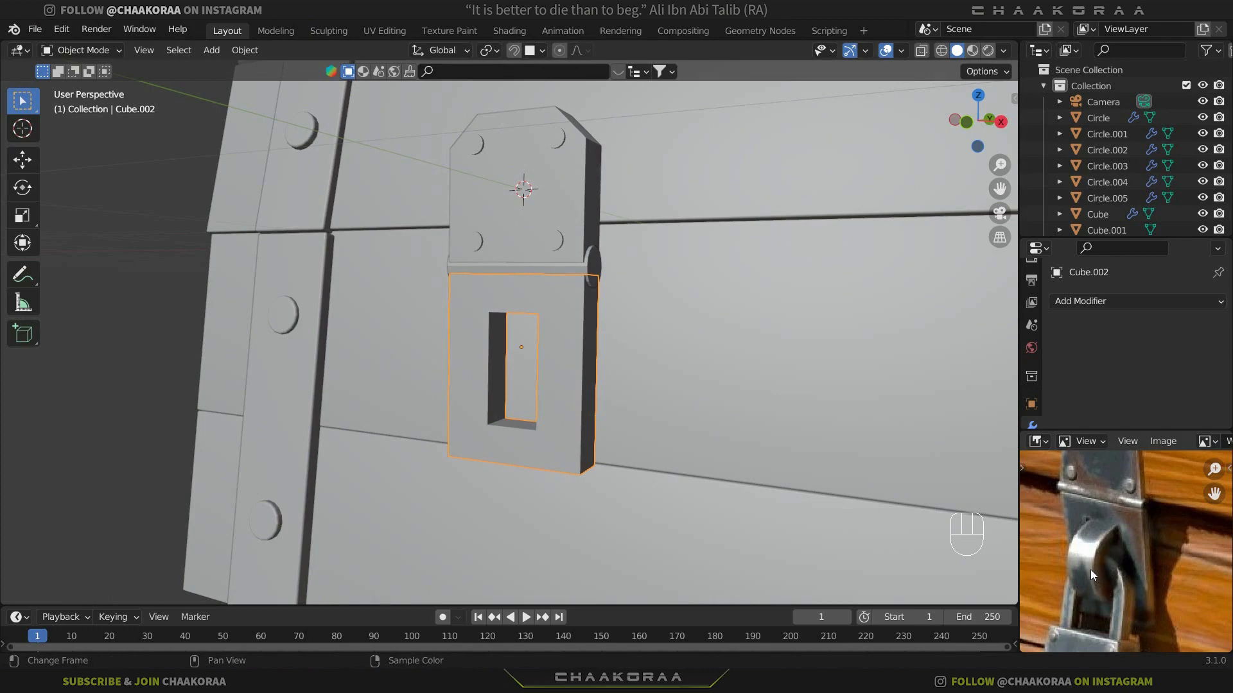
scroll(1090, 569, "down", 4)
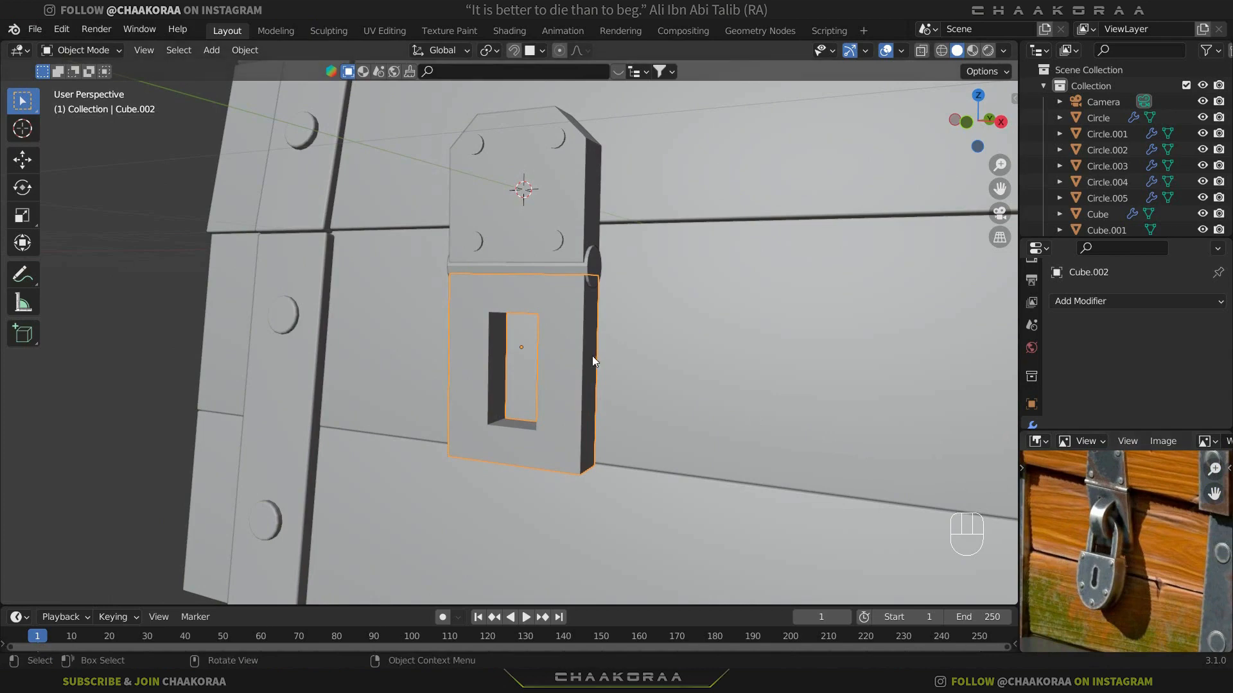
key("shift+a")
mouse_move(537, 307)
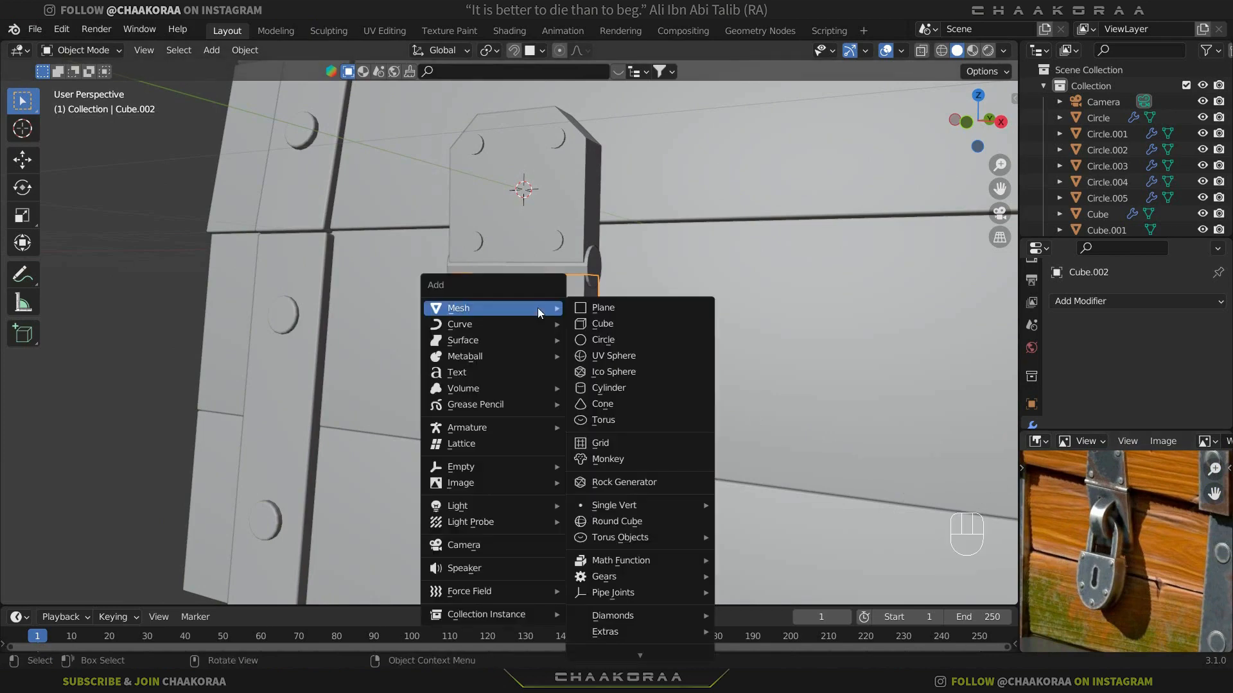
left_click(661, 345)
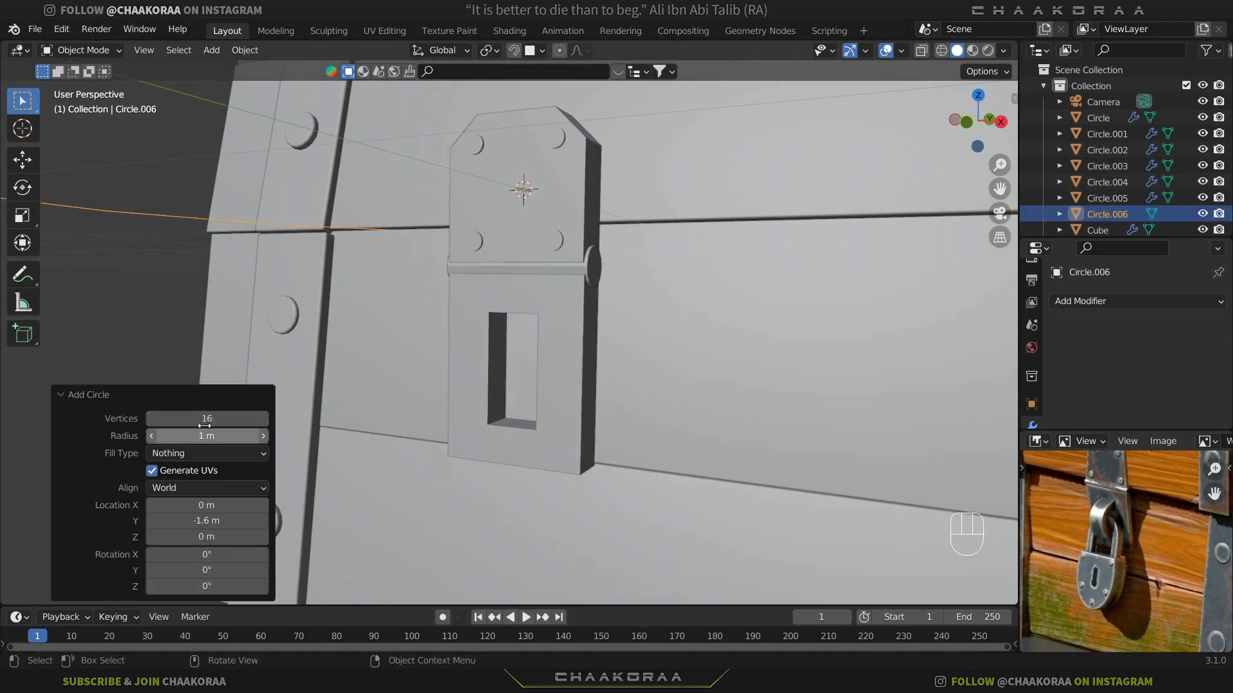
In the right orthographic view, shrink the circle uniformly to 0.094 and start a second reduction
scroll(651, 311, "down", 4)
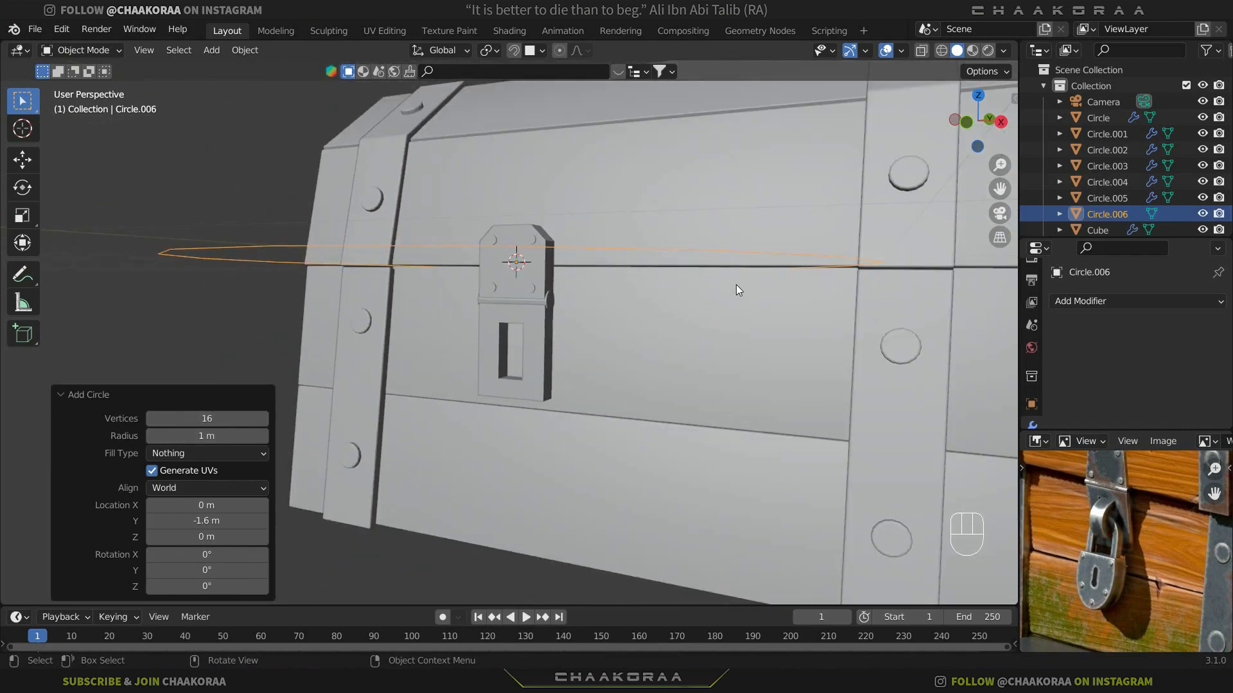
key("KP_3")
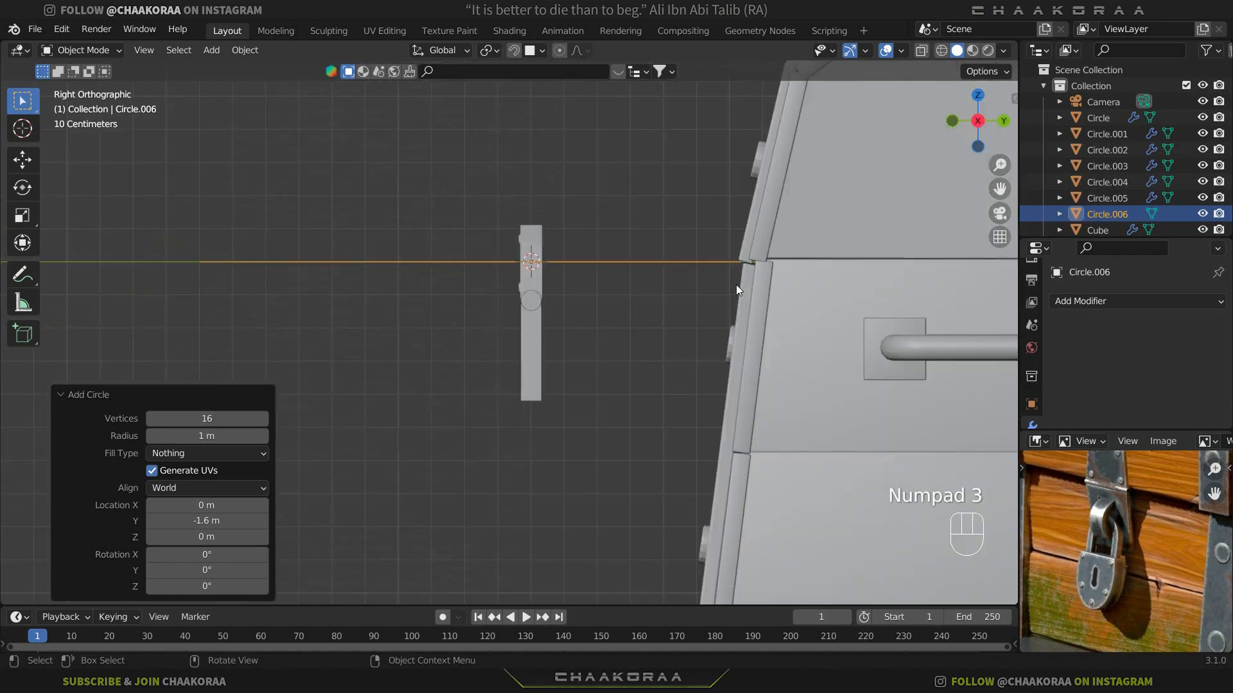
key("s")
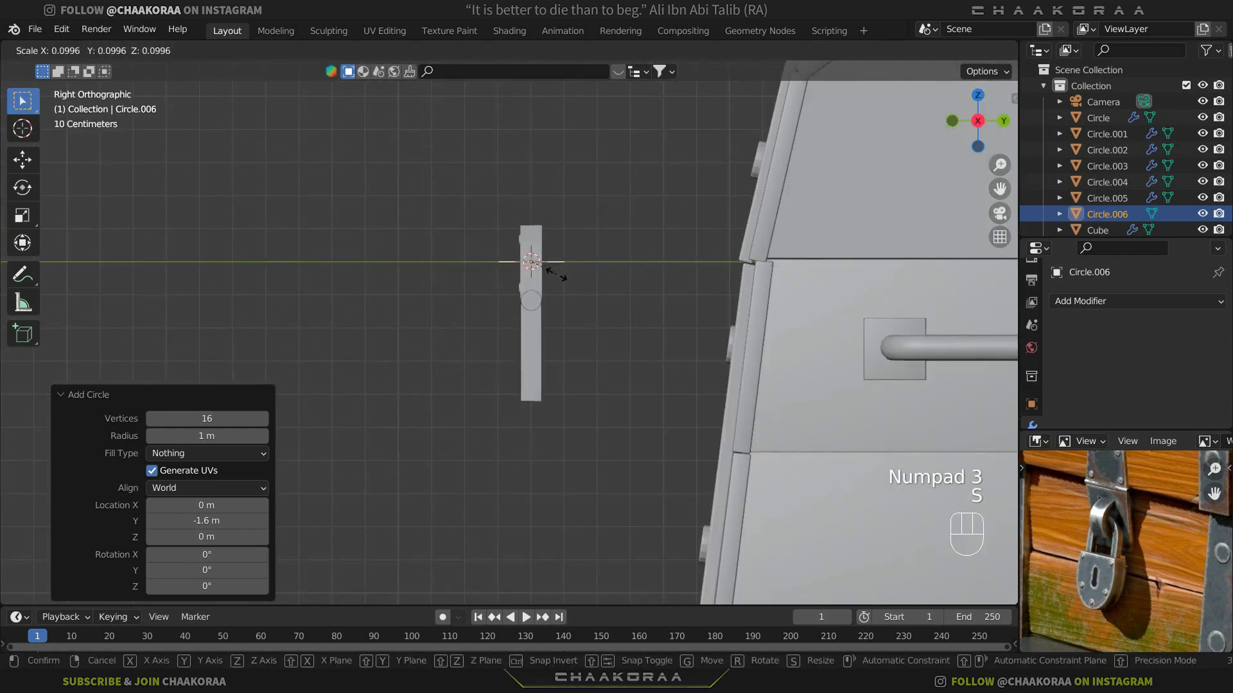
left_click(556, 275)
key("s")
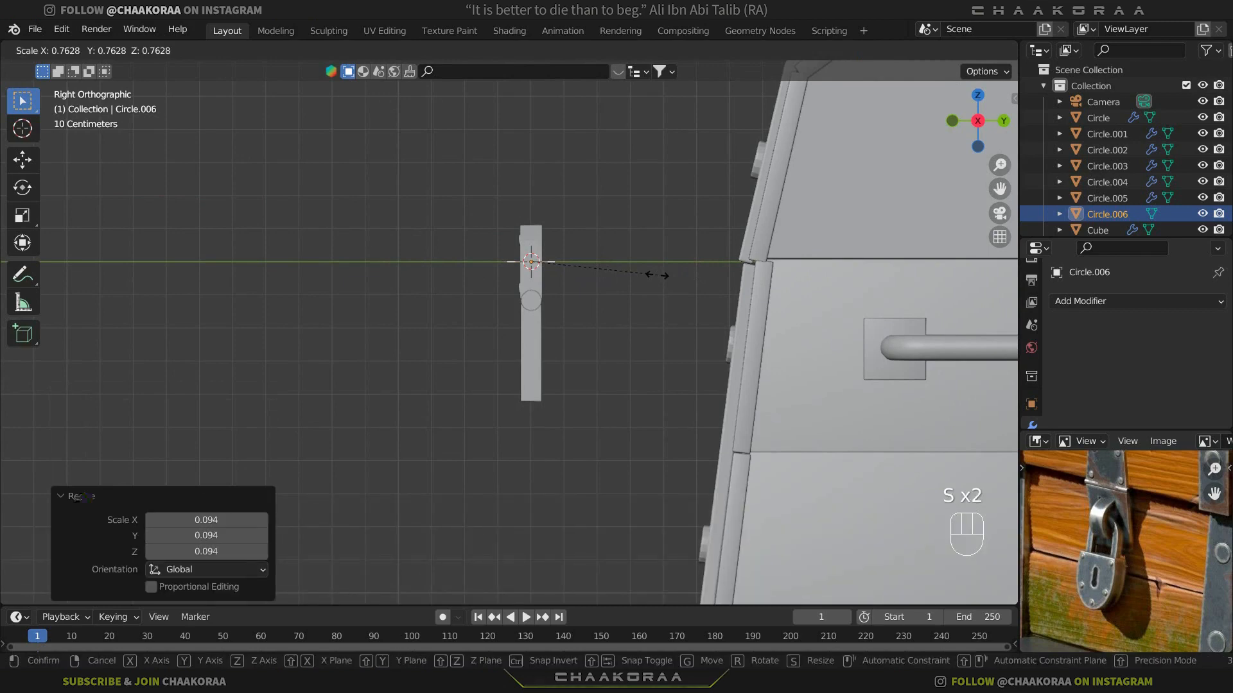